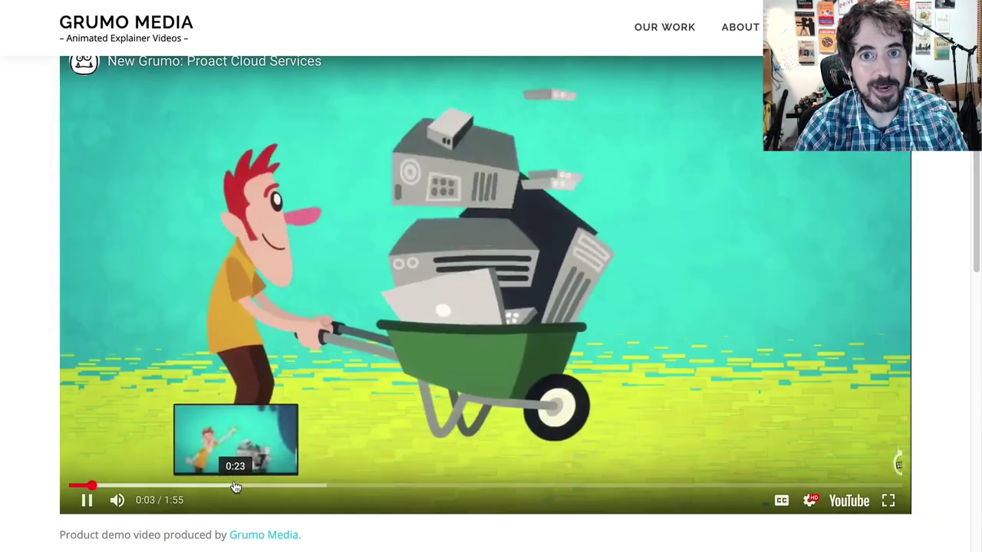
Step: Skip the Proact Cloud Services explainer ahead to about 0:33, its PROACT title scene
left_click(235, 487)
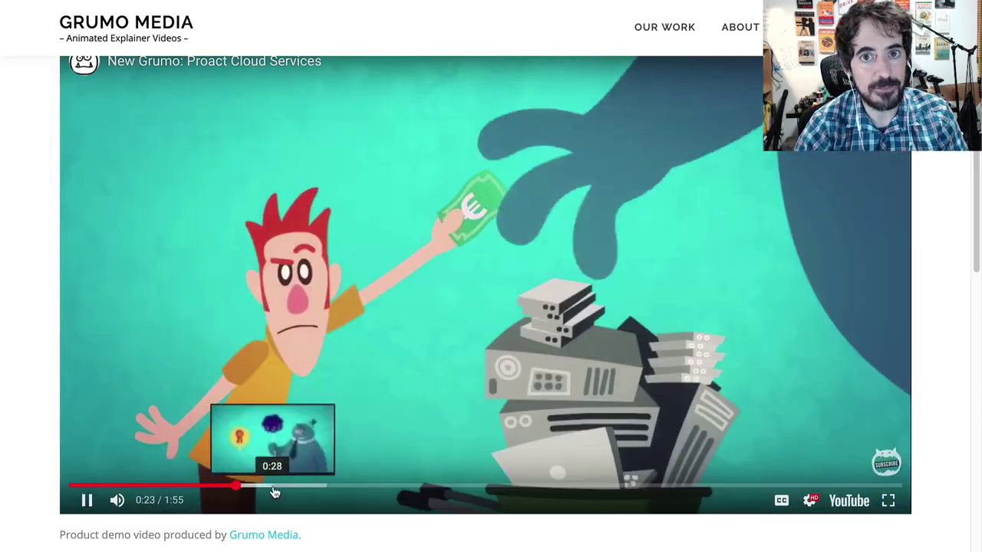
left_click(313, 486)
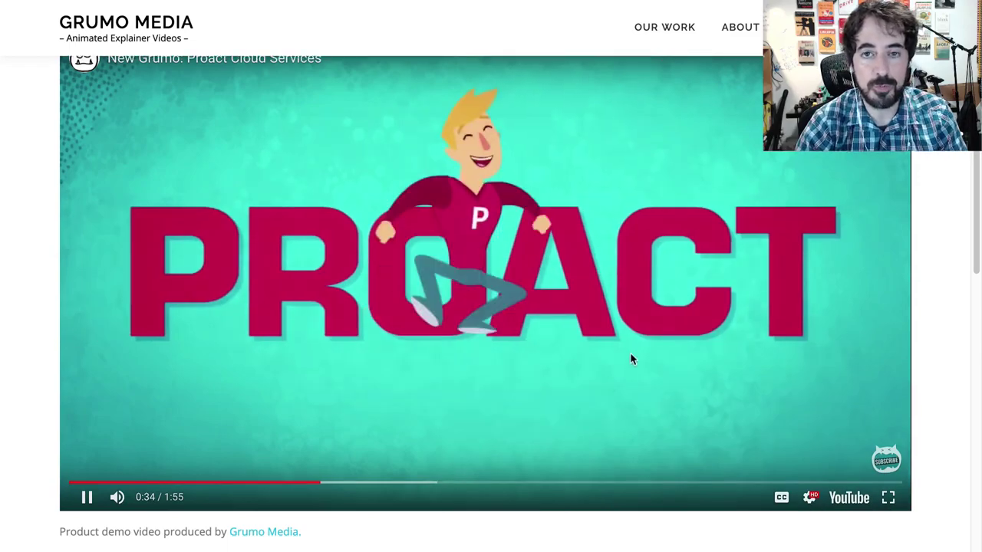
scroll(632, 358, "down", 3)
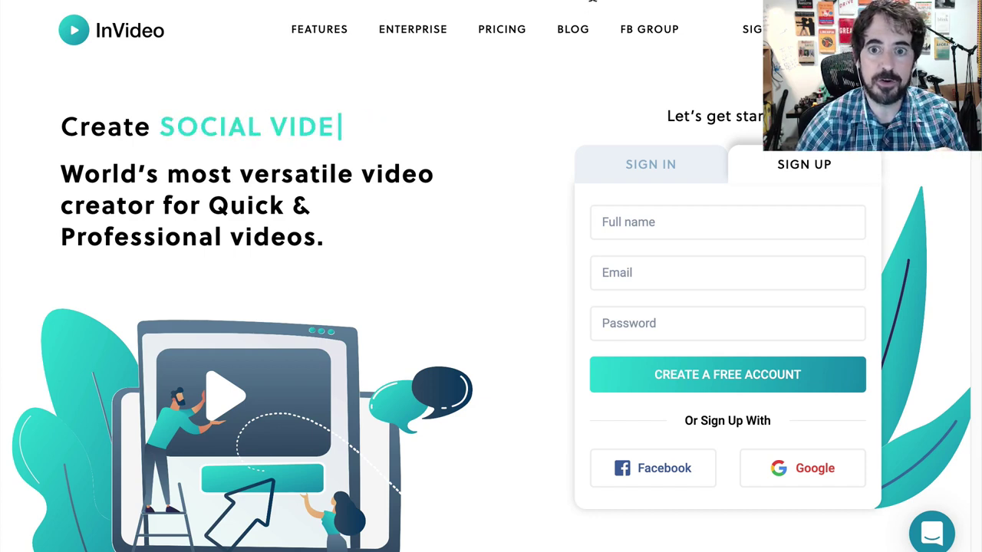
Step: View InVideo's pricing page and scroll through the Free, Starter, Professional and Enterprise plans
left_click(512, 33)
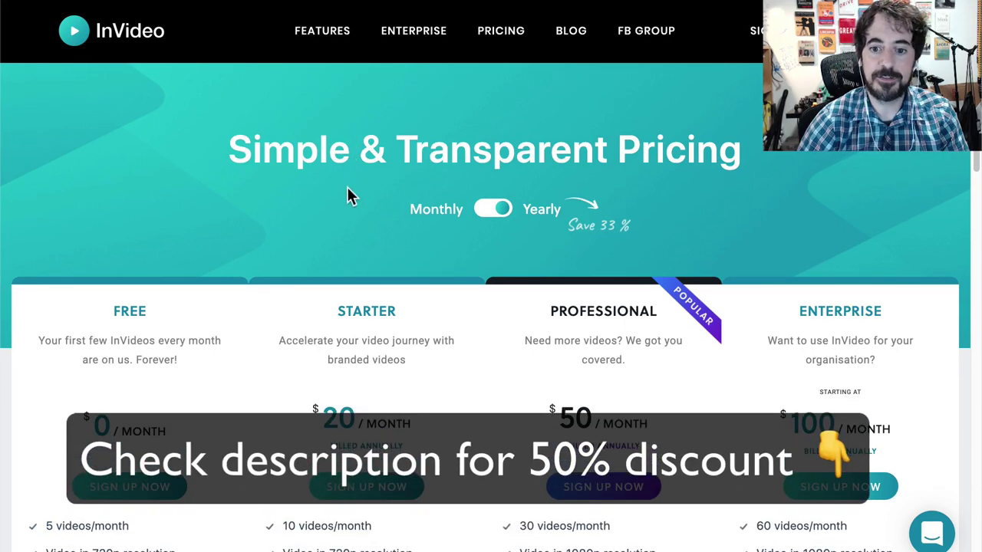
scroll(349, 191, "down", 1)
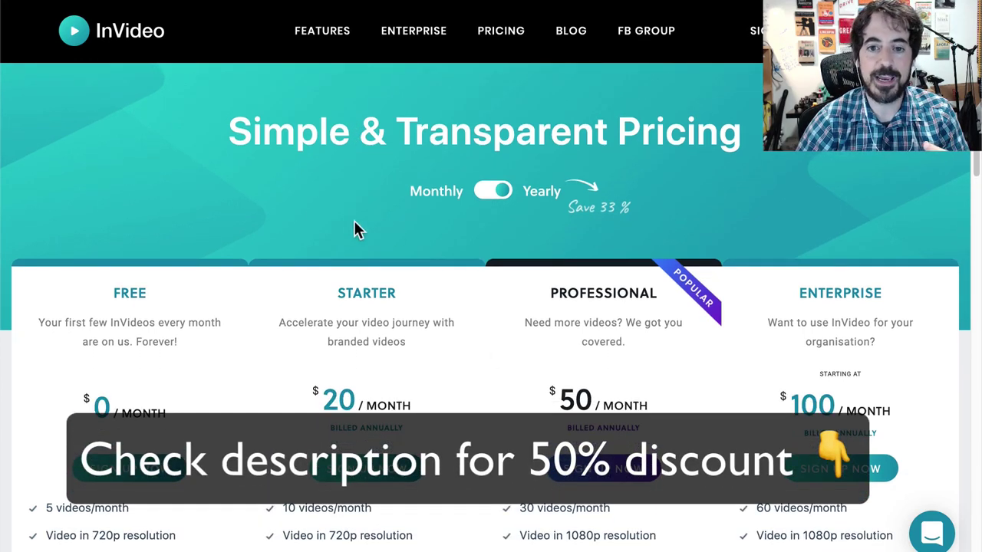
scroll(269, 193, "down", 2)
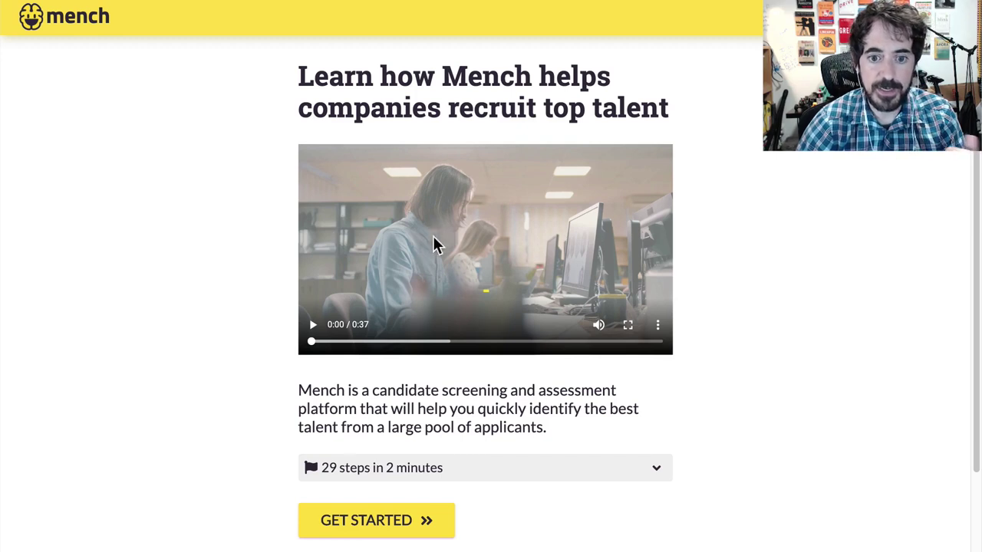
Step: Play the promo video on the Mench landing page
left_click(313, 329)
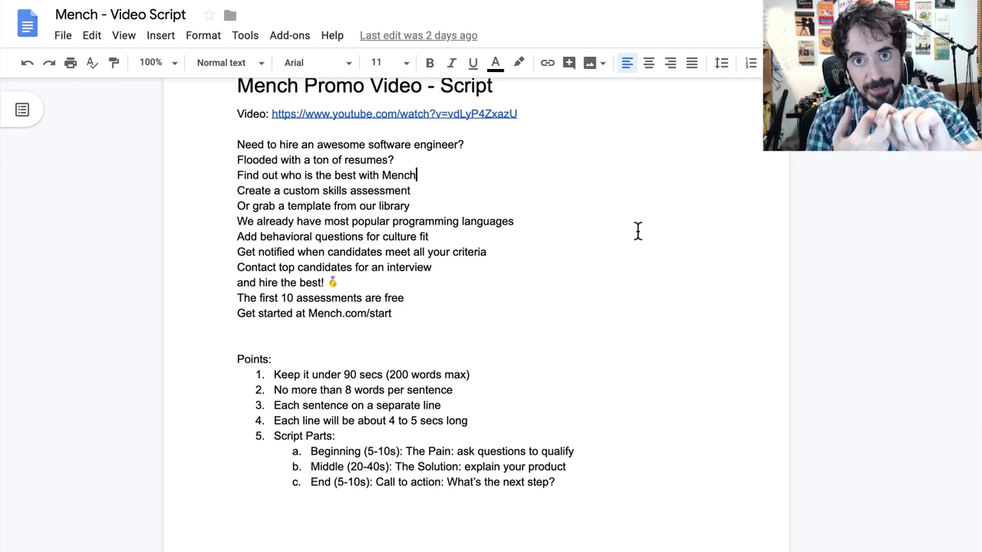
Step: Highlight the script's opening pain questions, 'Find out' solution lines and closing call-to-action lines
left_click(316, 237)
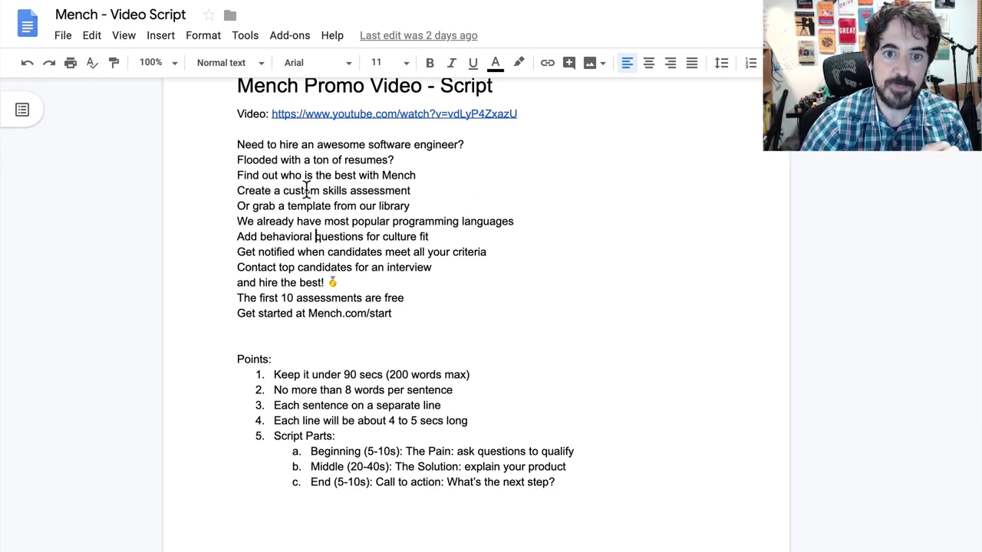
left_click_drag(237, 144, 432, 314)
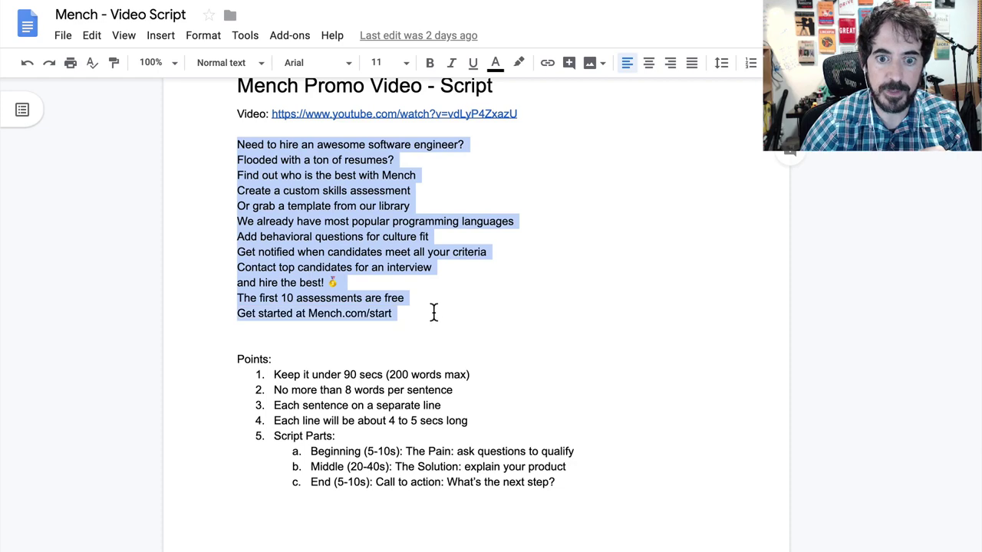
left_click(300, 201)
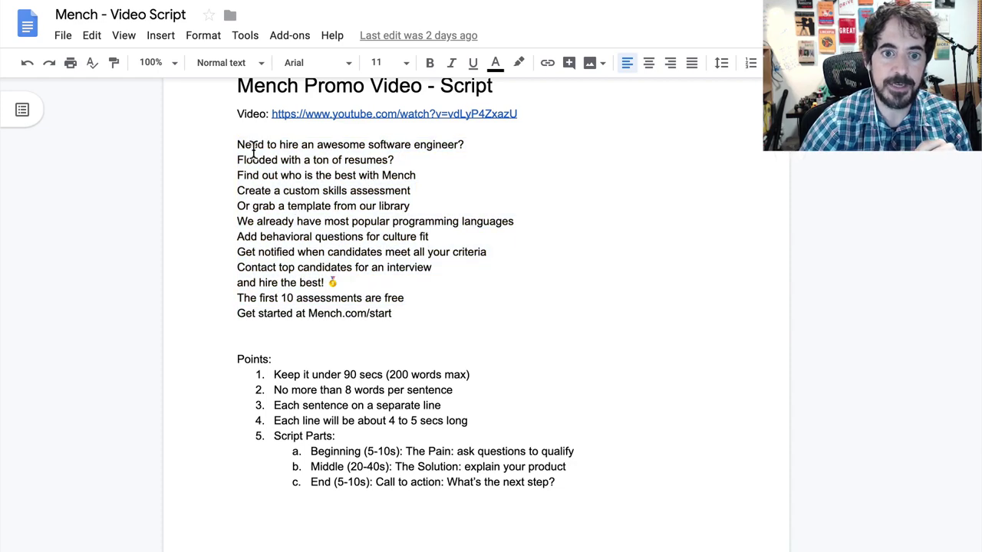
left_click_drag(237, 145, 395, 164)
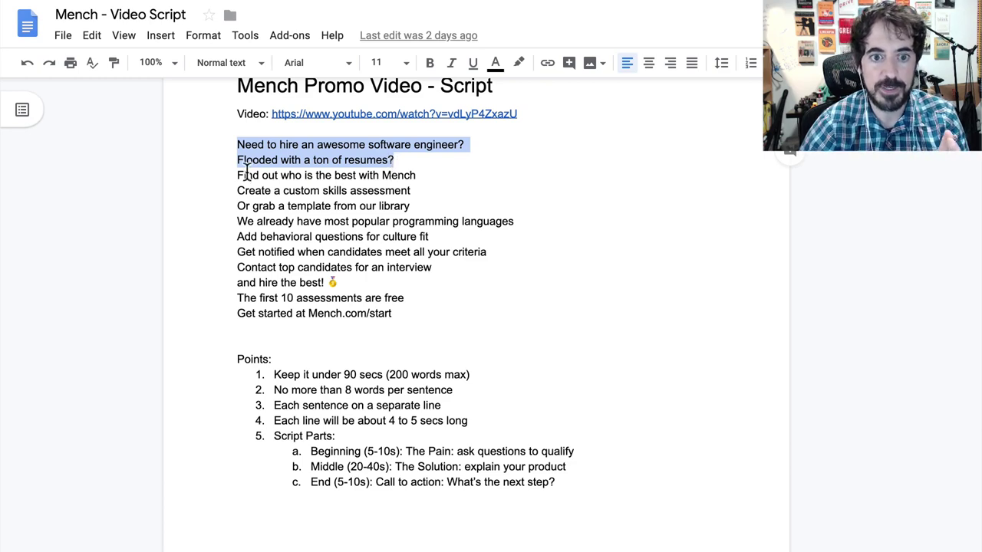
left_click_drag(237, 175, 423, 284)
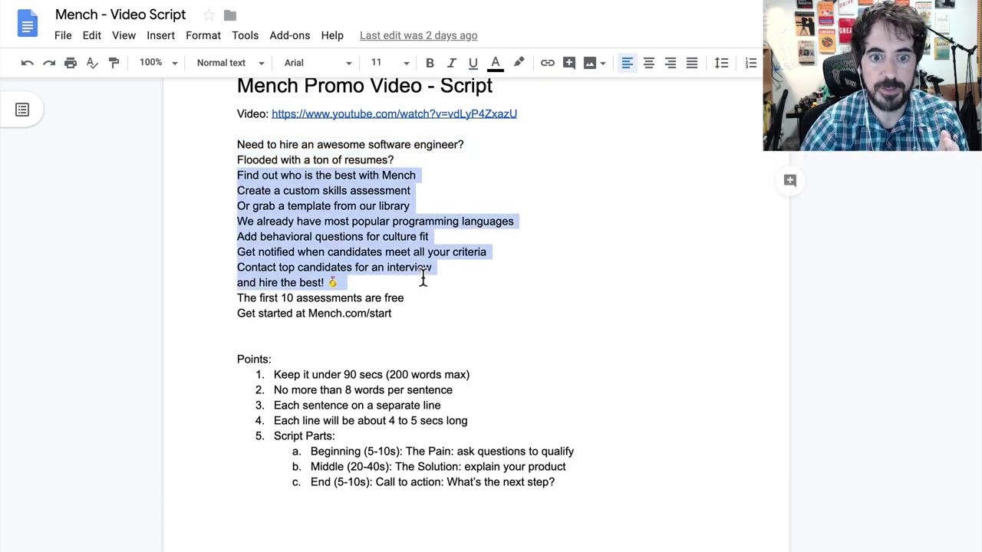
left_click_drag(237, 299, 401, 317)
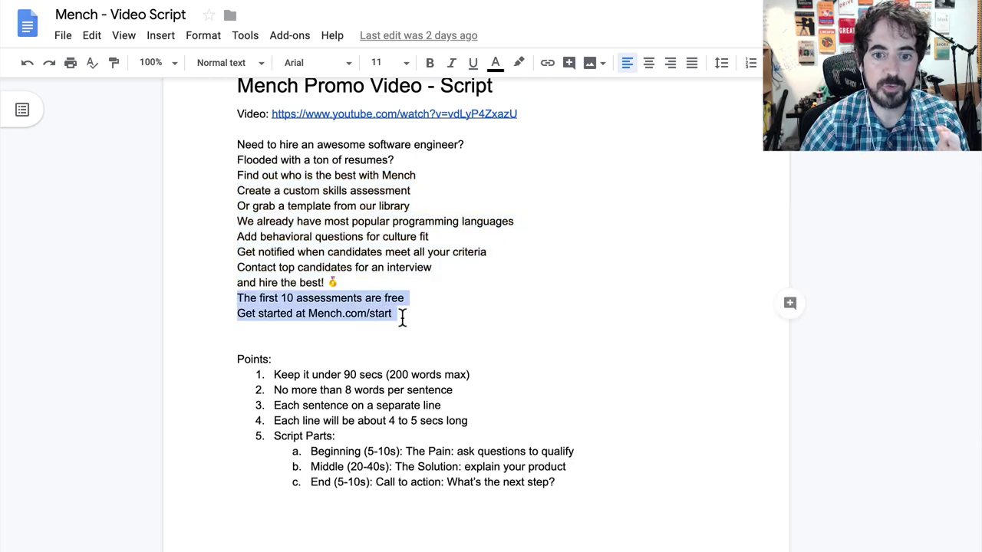
Step: Highlight 'Keep it under 90 secs' in the points, then select the entire twelve-line script
left_click(354, 332)
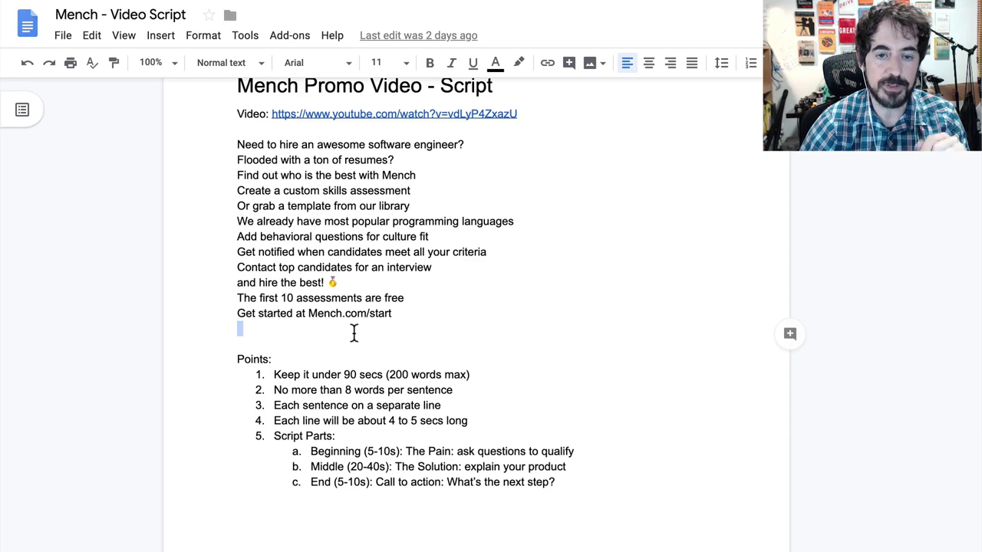
left_click_drag(274, 374, 383, 369)
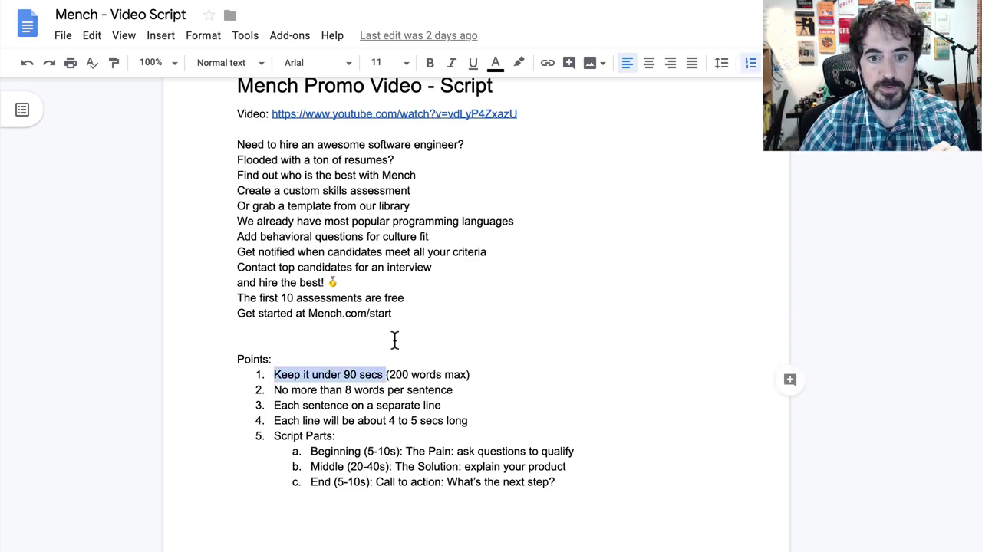
left_click_drag(398, 314, 237, 144)
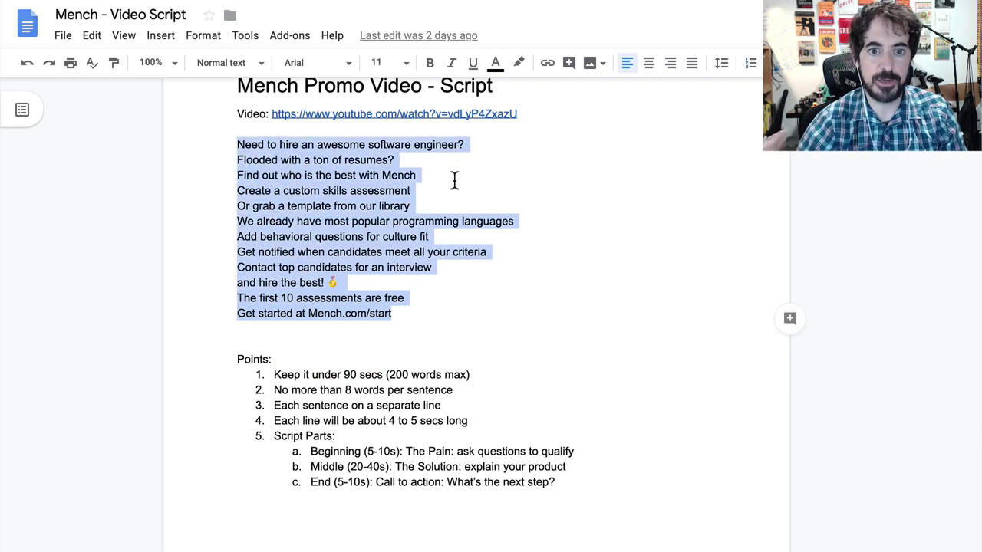
Step: Paste the script into WordCounter.net (75 words, 439 characters), then deselect it in Google Docs
left_click(476, 0)
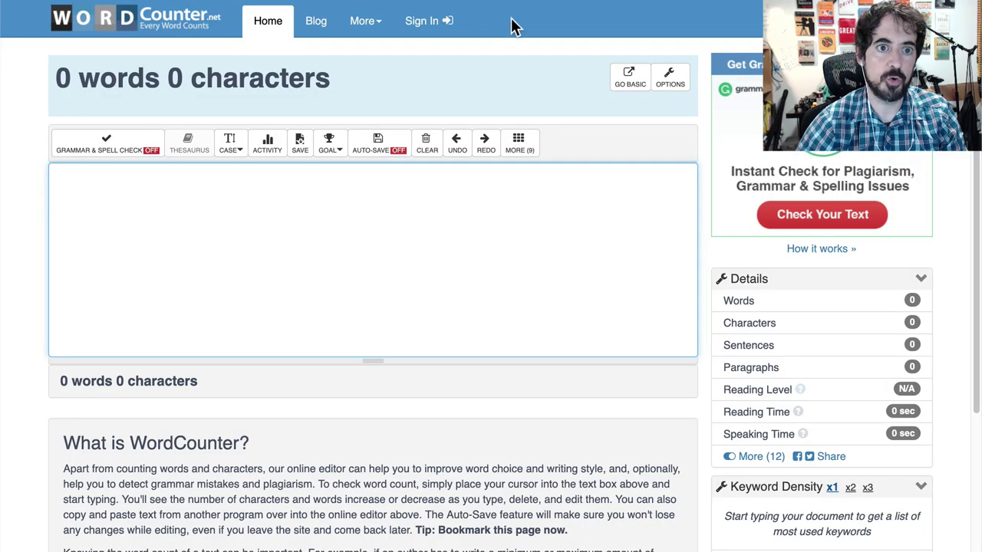
type("Need to hire an awesome software engineer? Flooded with a ton of resumes? Find out who is the best with Mench Create a custom skills assessment Or grab a template from our library We already have most popular programming languages Add behavioral questions for culture fit Get notified when candidates meet all your criteria Contact top candidates for an interview and hire the best! 💰 The first 10 assessments are free Get started at Mench.com/start")
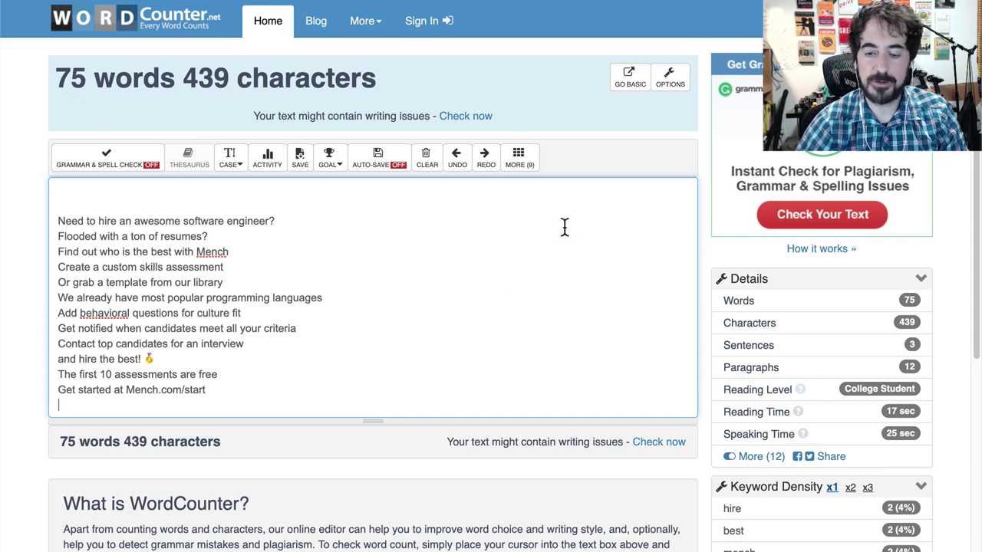
key("ctrl+Tab")
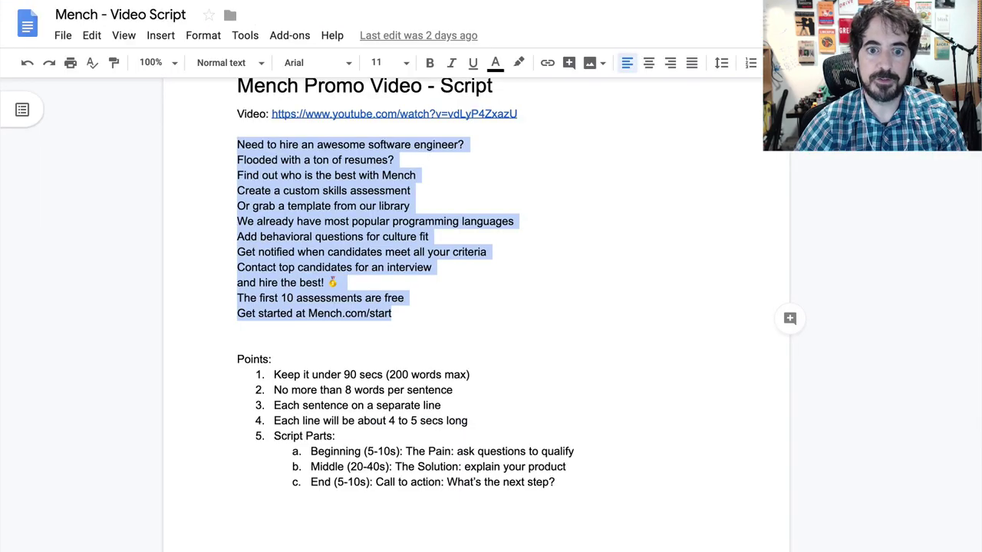
left_click(305, 396)
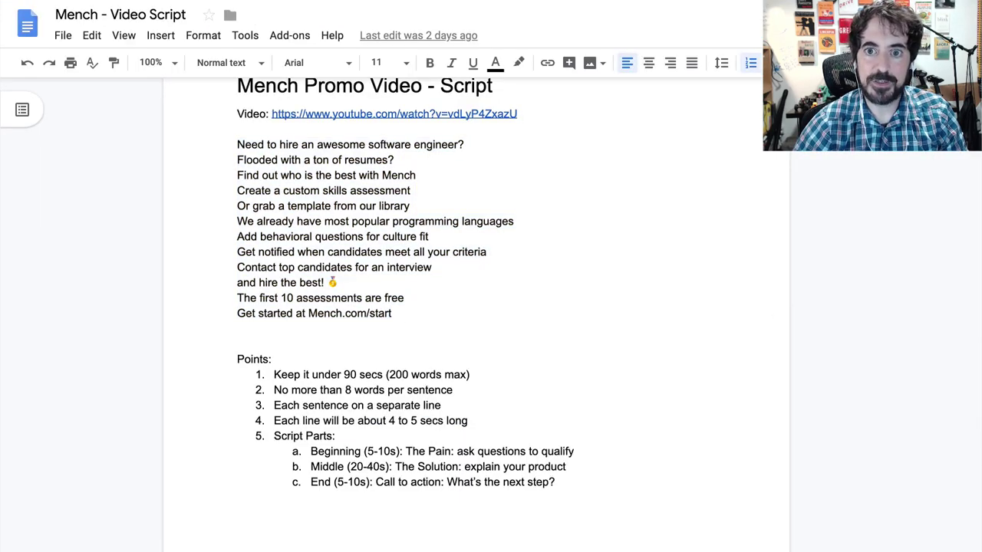
key("ctrl+Tab")
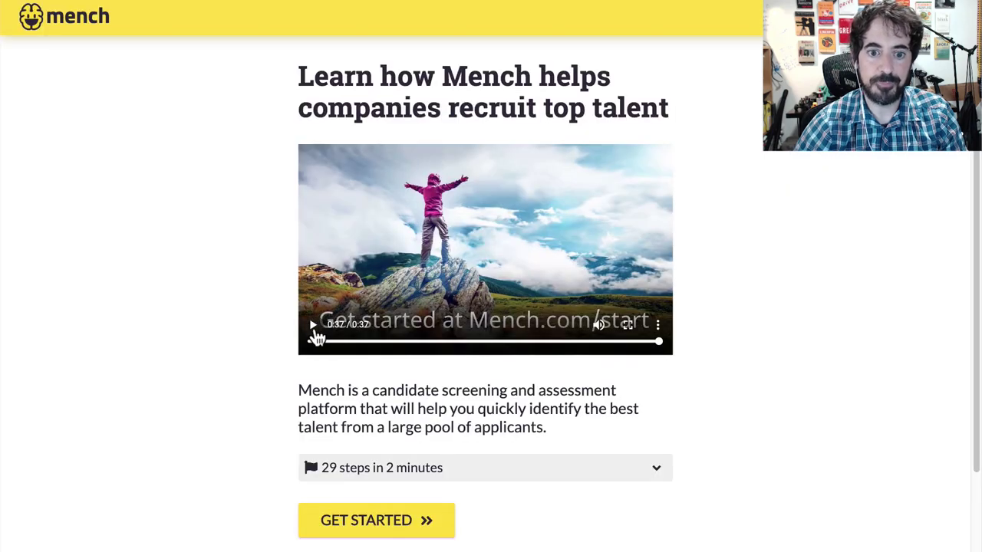
Step: Rewind the Mench promo video to about 0:03, its opening résumé-envelopes scene
left_click_drag(313, 350, 445, 347)
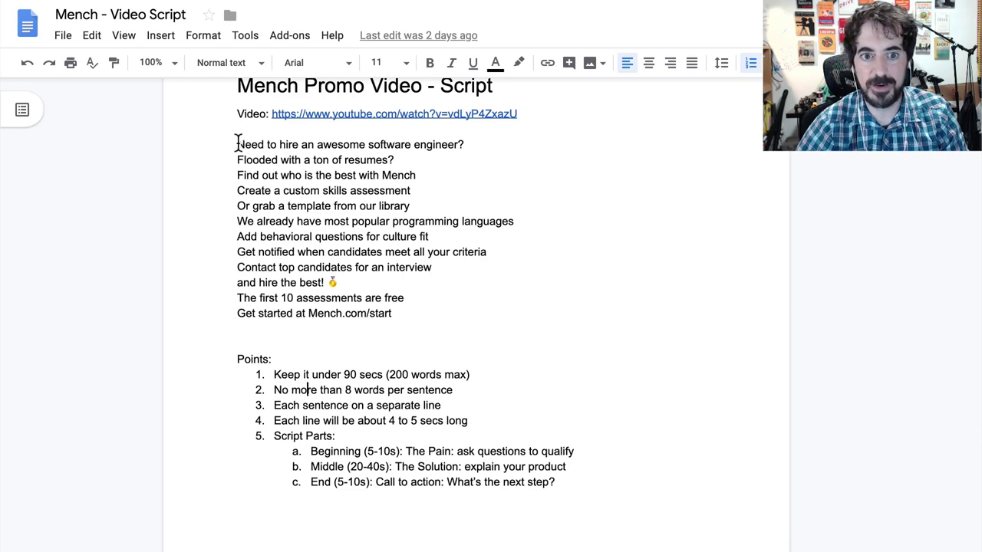
left_click_drag(237, 144, 457, 141)
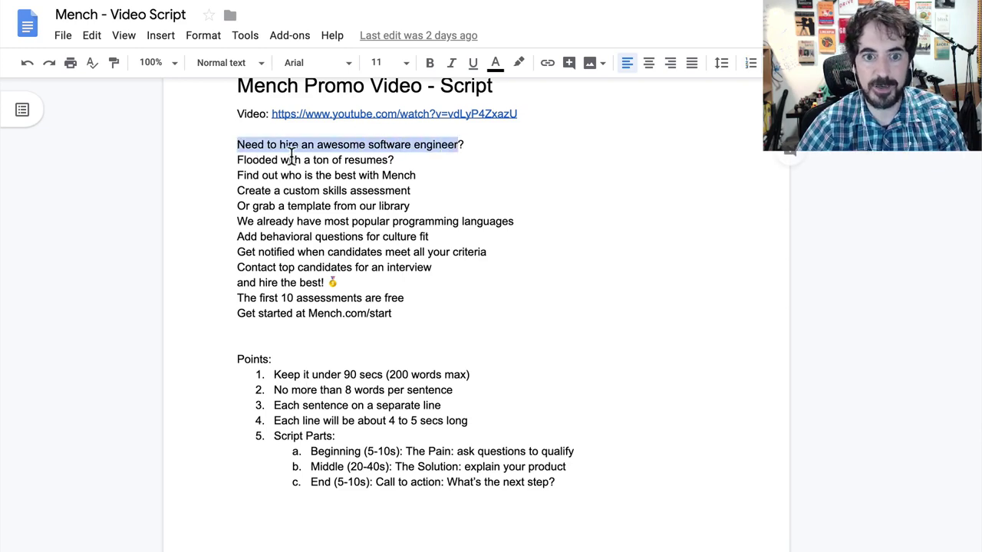
left_click_drag(236, 159, 398, 160)
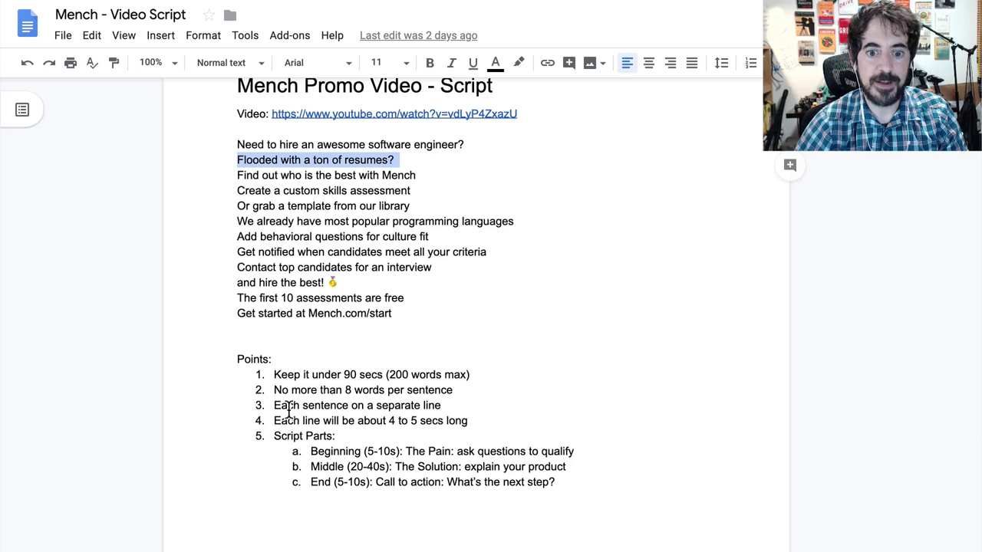
left_click(396, 160)
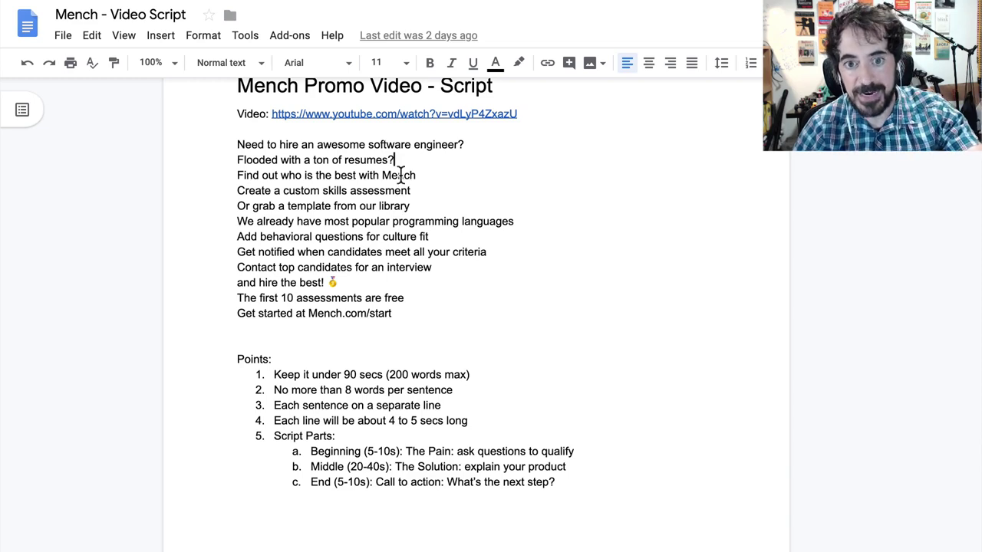
key("Return")
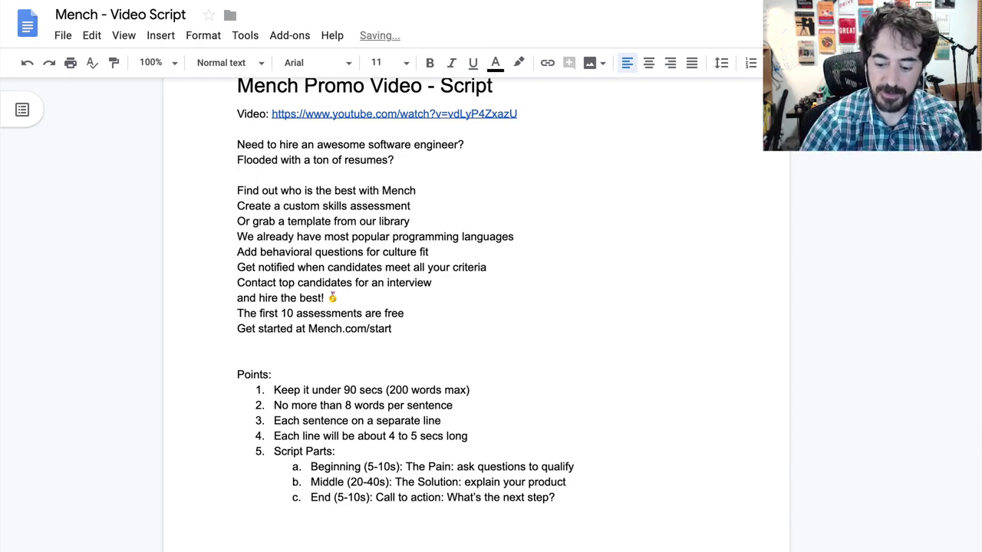
key("BackSpace")
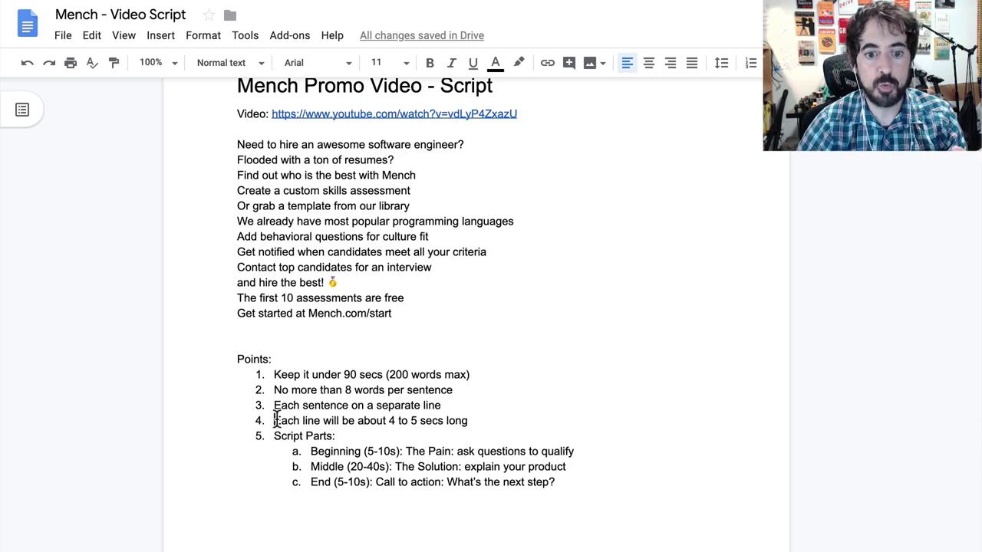
left_click_drag(274, 420, 468, 421)
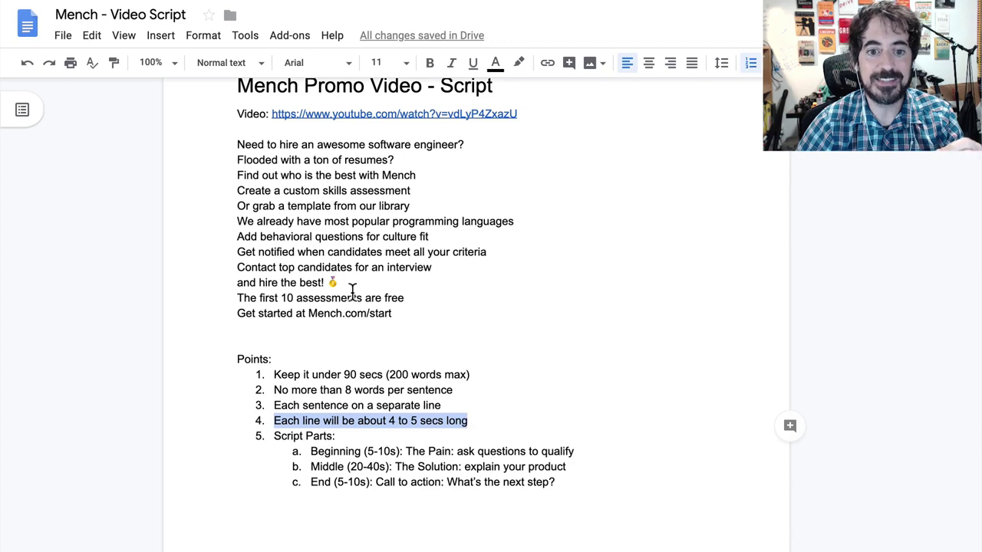
left_click_drag(237, 144, 465, 145)
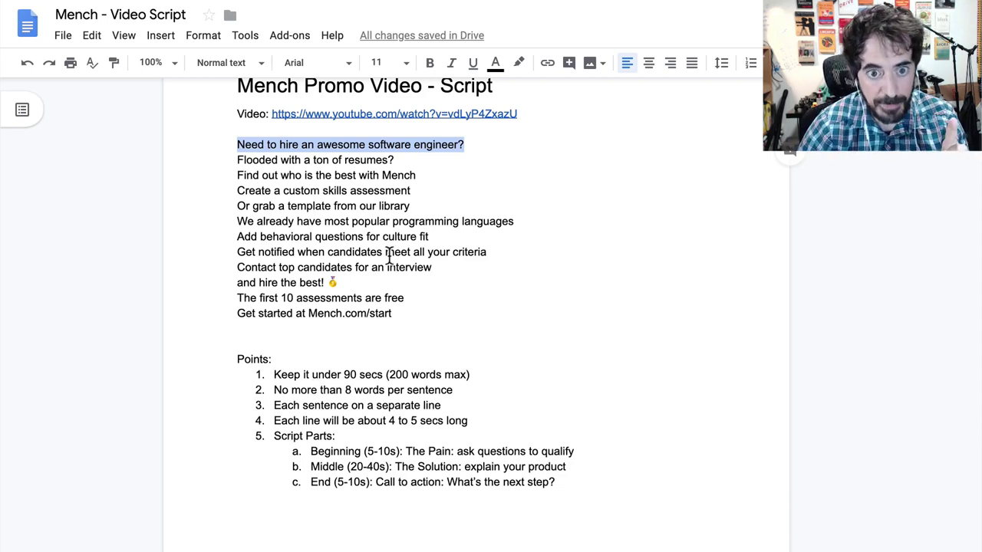
left_click(269, 159)
left_click_drag(234, 144, 462, 144)
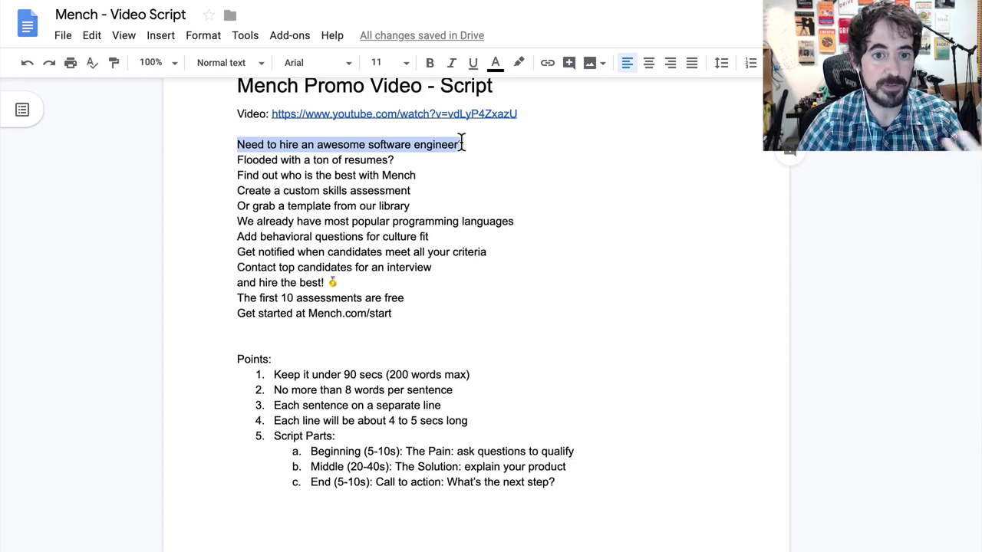
left_click(241, 160)
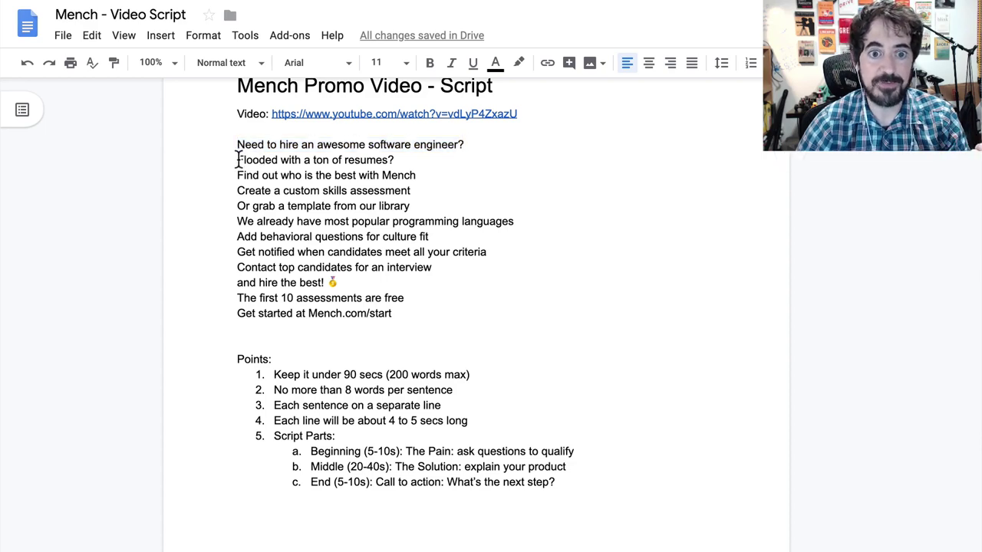
left_click_drag(238, 160, 399, 159)
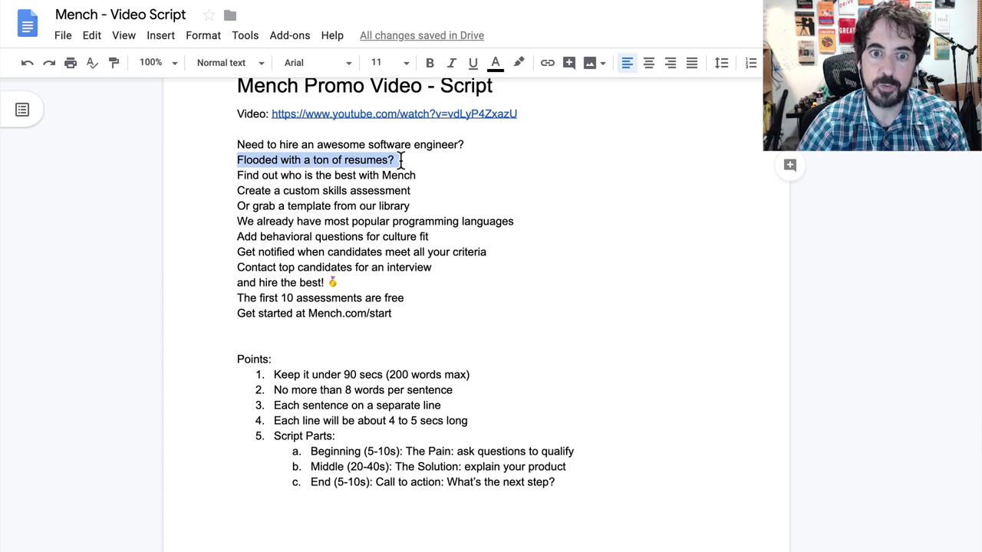
left_click_drag(242, 175, 427, 268)
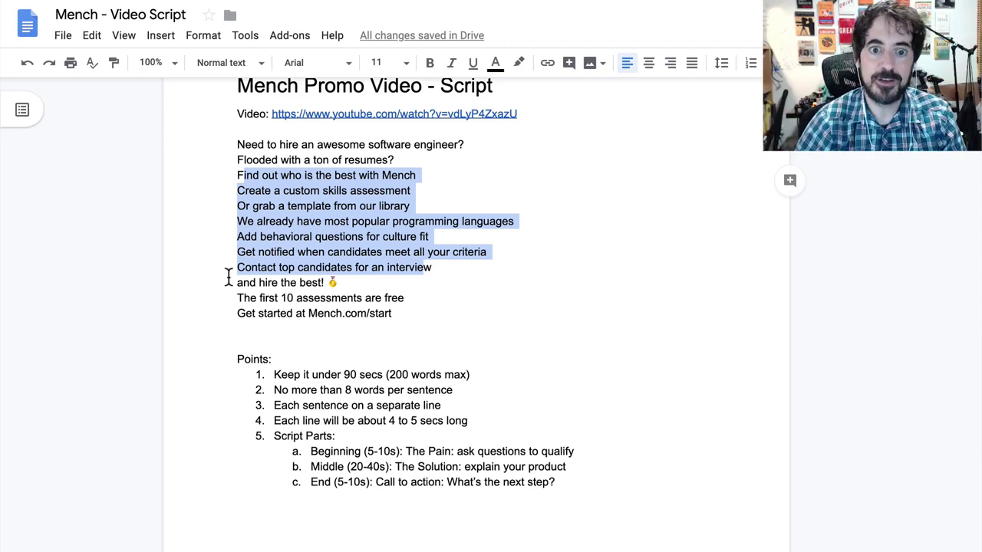
Step: Deselect the script lines and start an InVideo 'Convert your script to a video' project
left_click(271, 253)
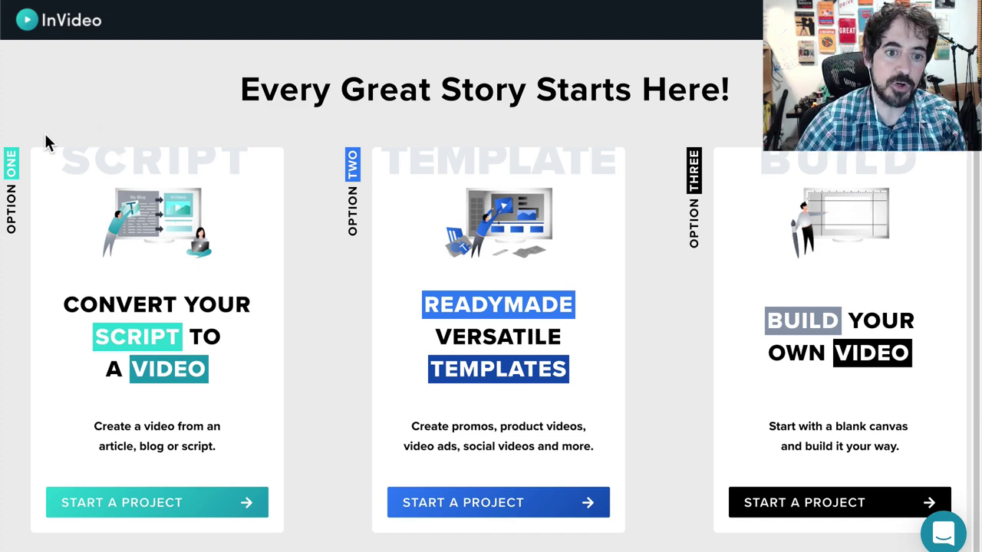
left_click(225, 323)
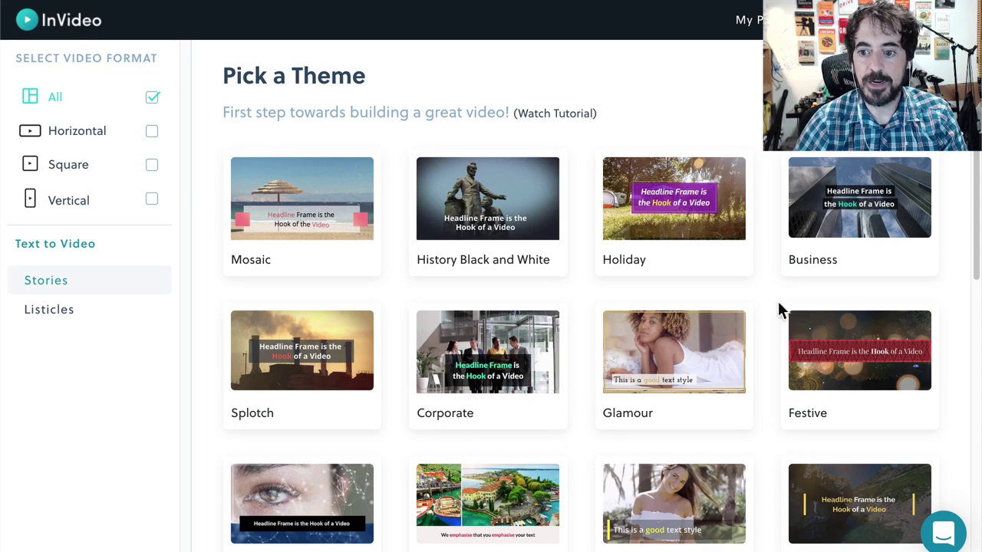
scroll(643, 323, "down", 3)
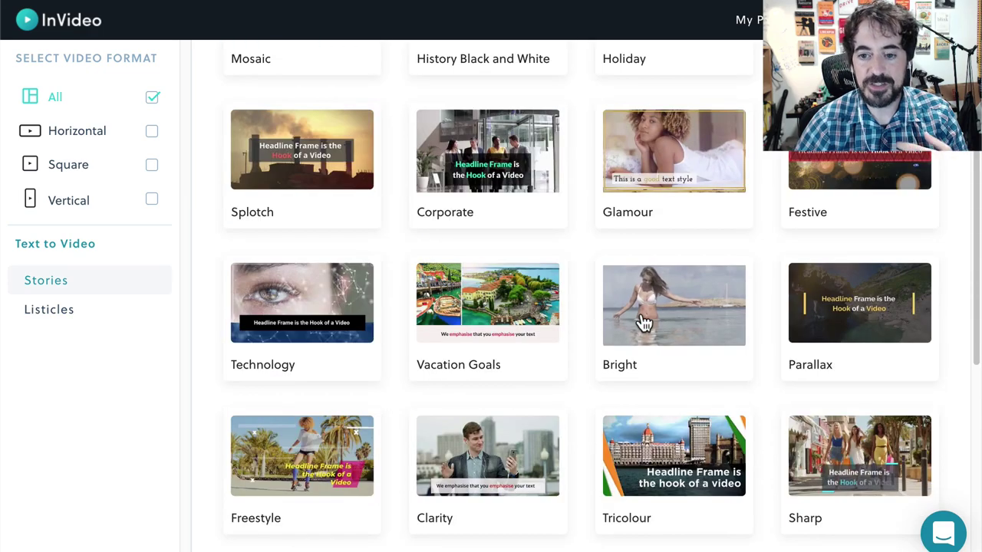
scroll(643, 323, "down", 1)
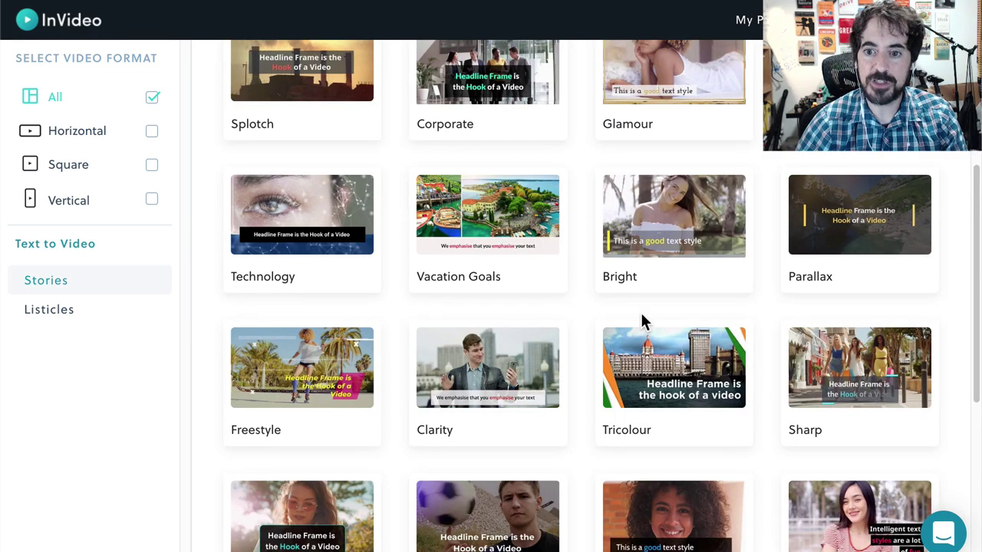
scroll(643, 323, "up", 1)
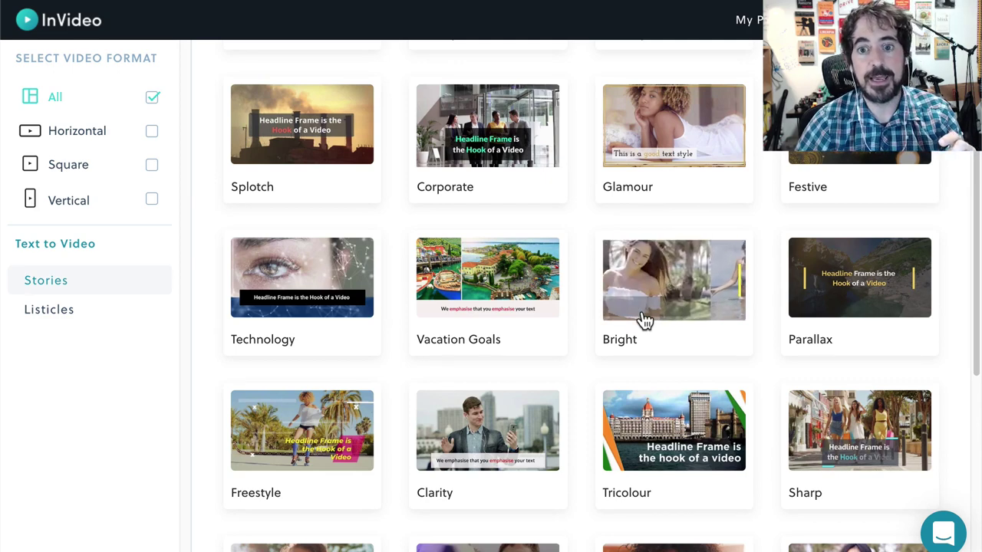
scroll(644, 321, "up", 3)
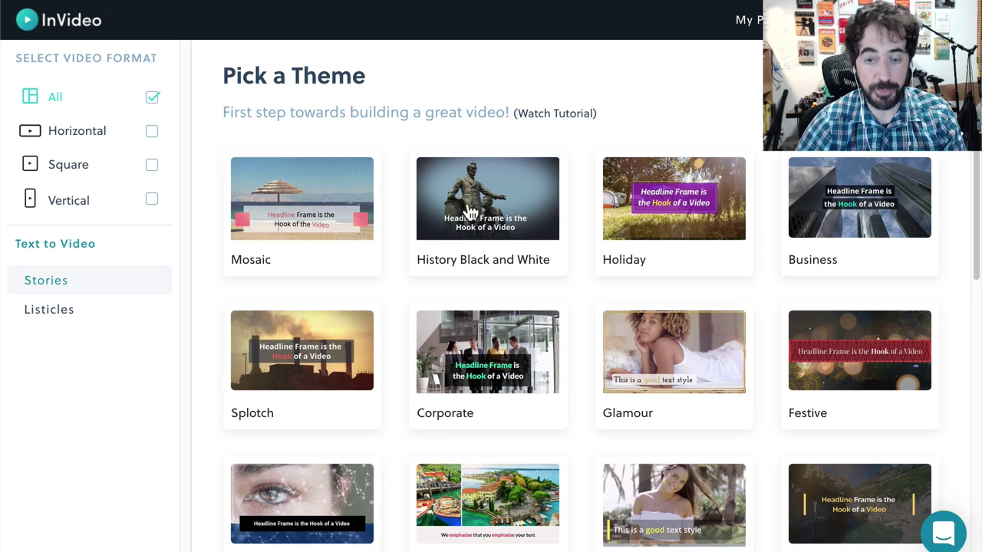
left_click_drag(293, 75, 362, 75)
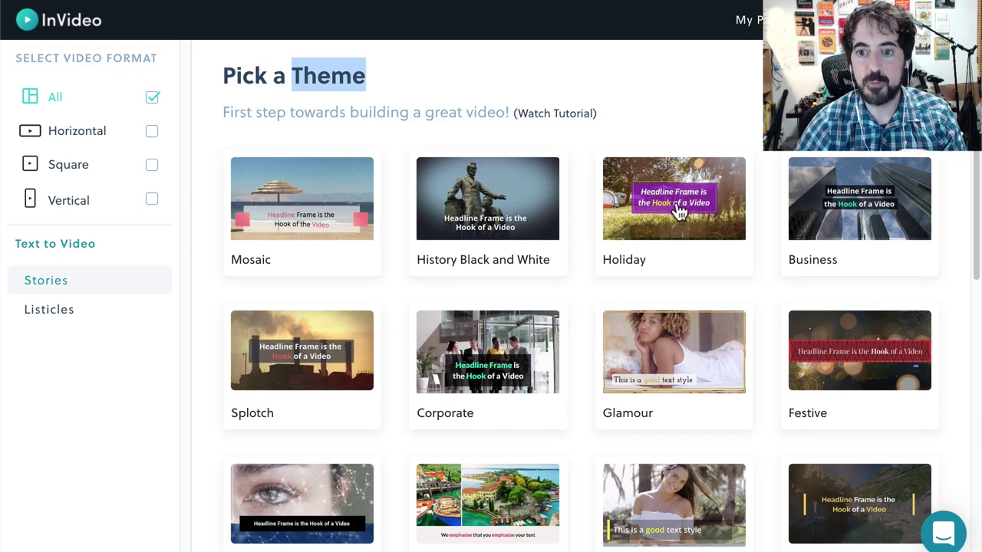
scroll(677, 210, "down", 10)
scroll(677, 210, "up", 10)
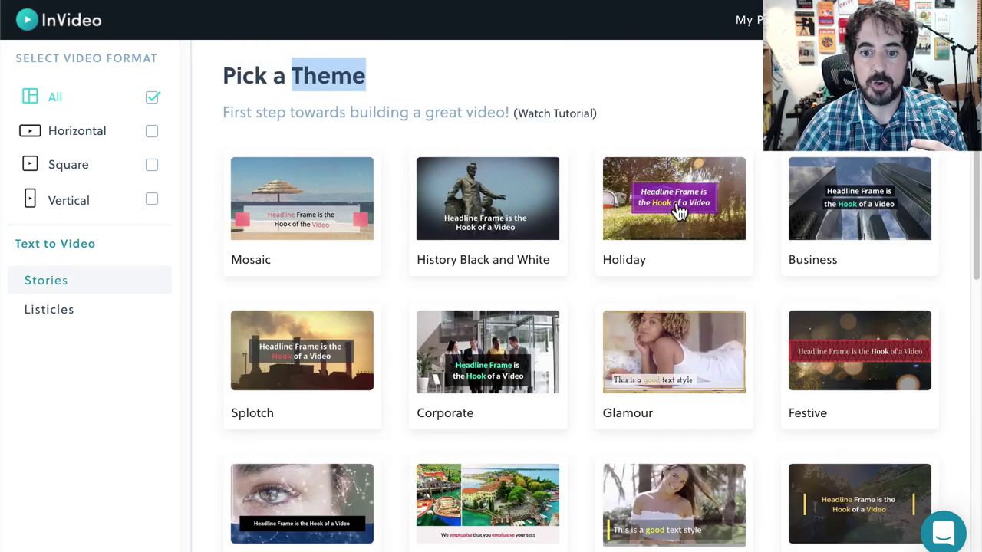
scroll(677, 211, "down", 5)
scroll(680, 213, "down", 6)
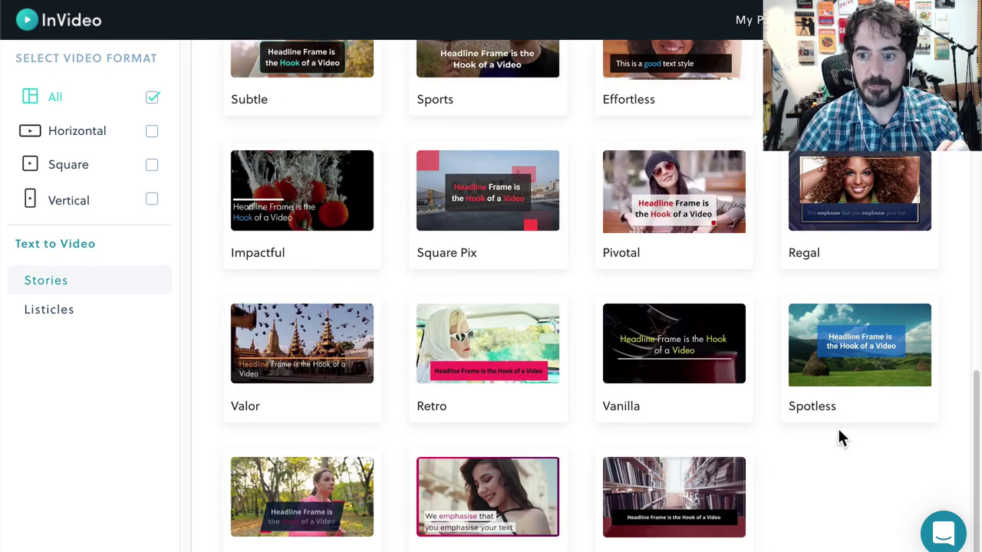
scroll(839, 438, "up", 10)
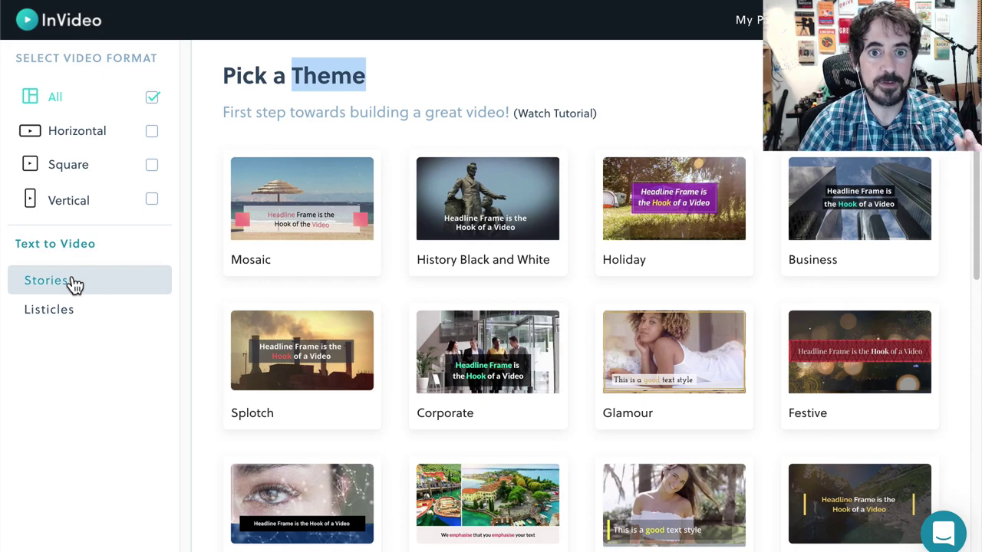
left_click_drag(62, 319, 67, 322)
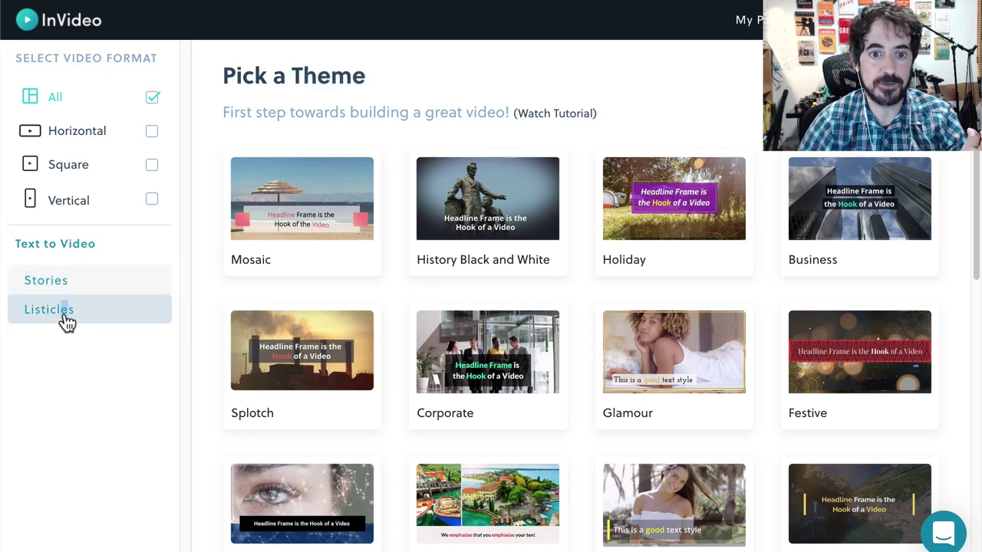
left_click(69, 298)
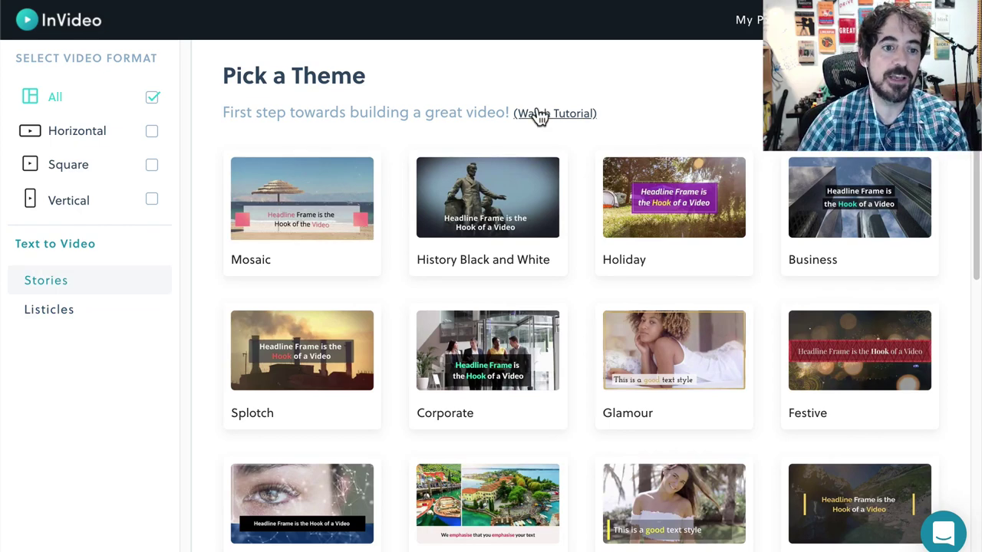
left_click(62, 318)
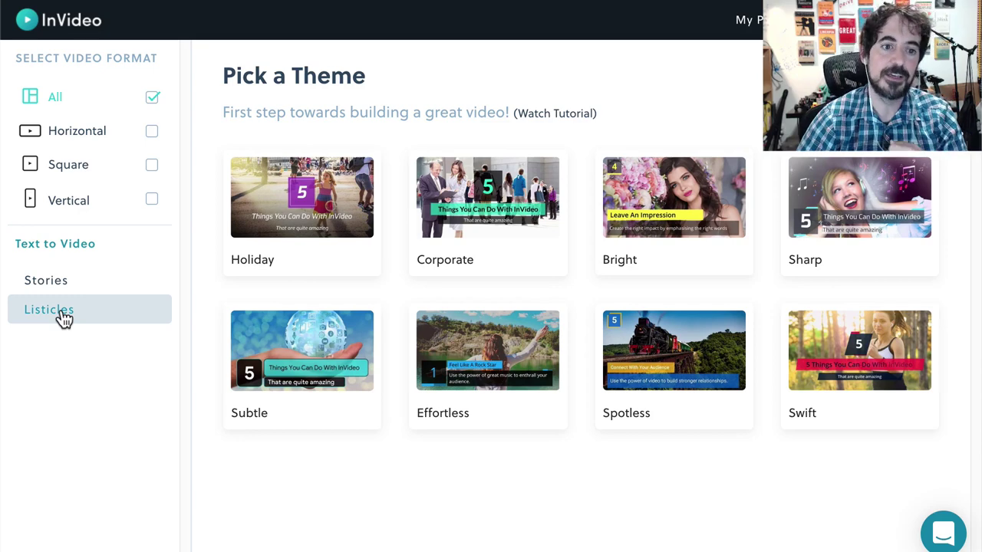
left_click(84, 285)
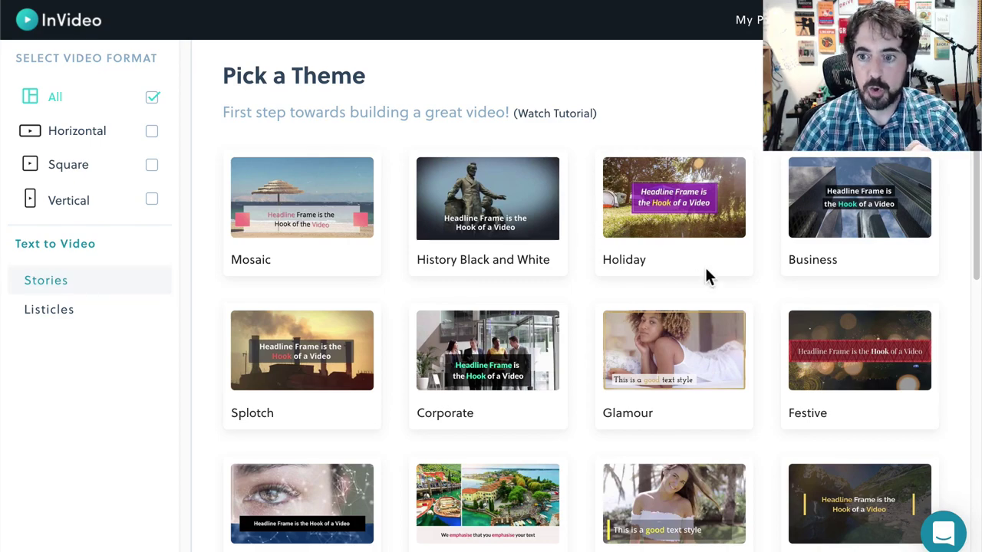
Step: Preview the Business theme, pausing and skipping ahead through its sample video
left_click(859, 241)
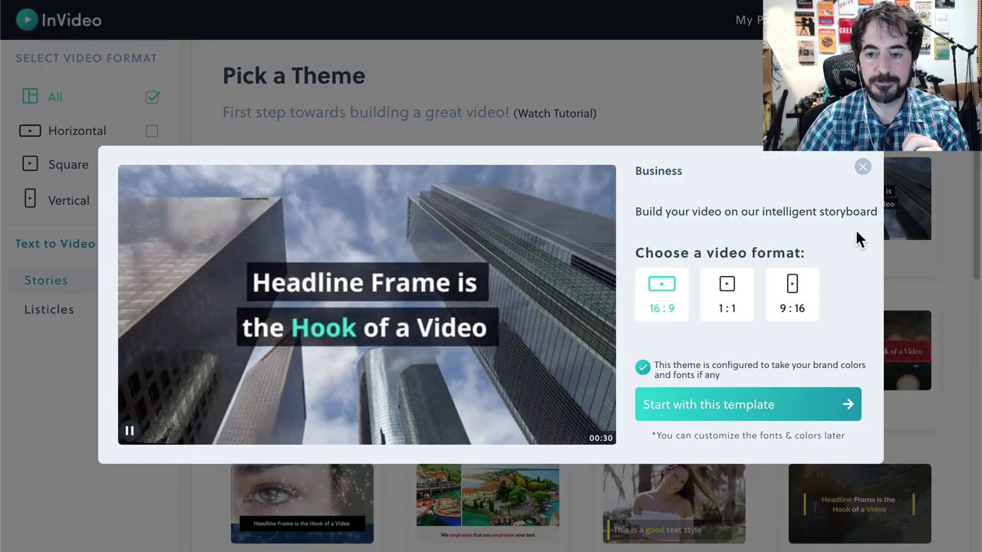
left_click(146, 426)
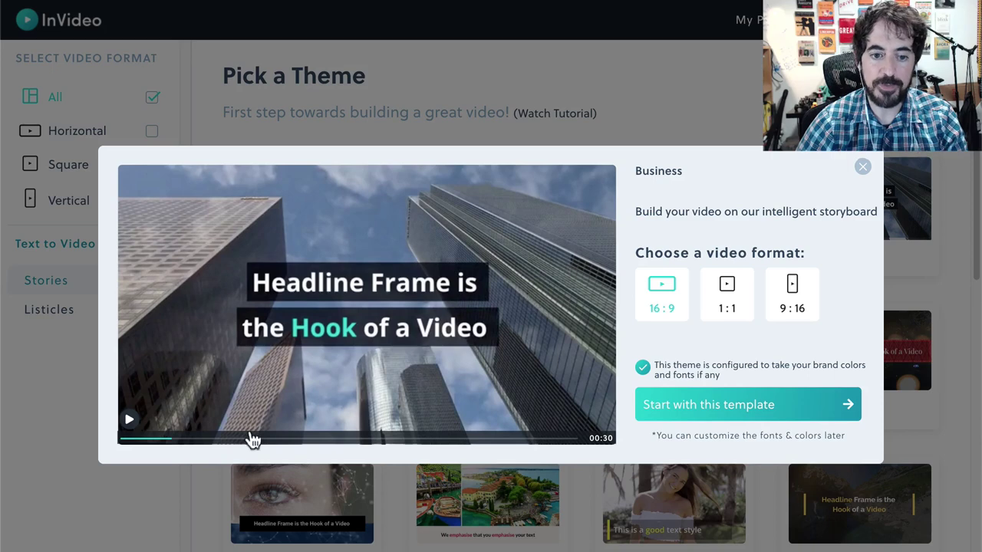
left_click(348, 441)
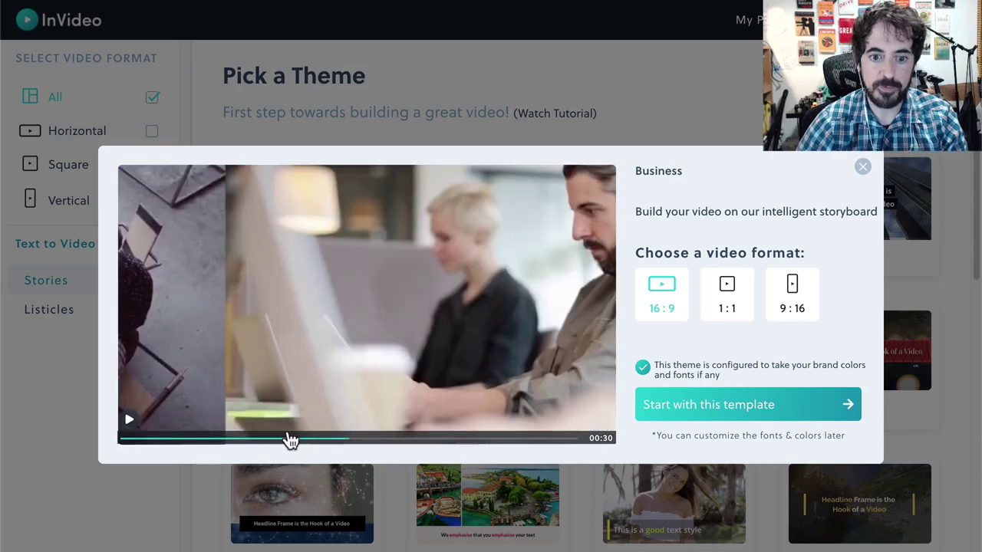
left_click(385, 438)
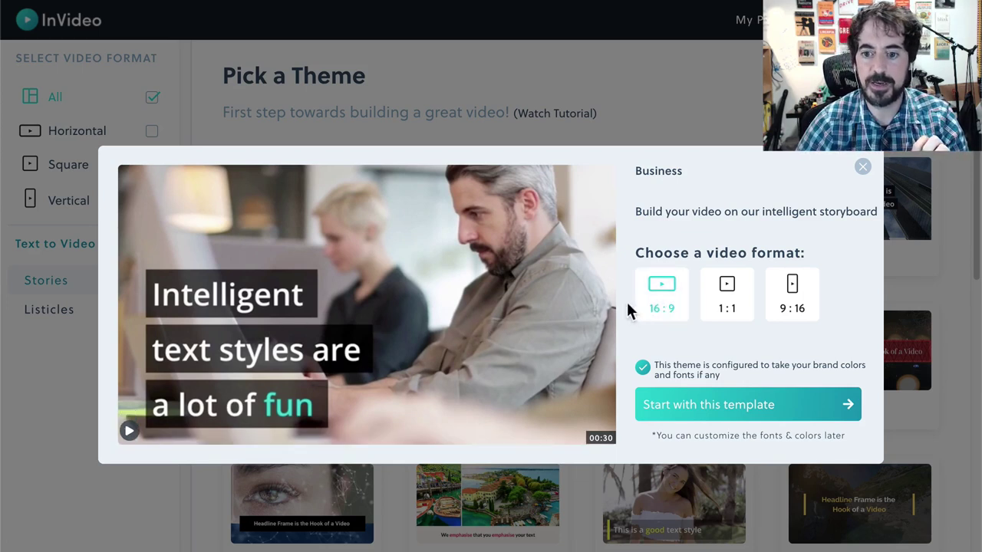
Step: Compare the 1:1 and 9:16 previews, settle on 16:9, and start from the Business template
left_click(718, 308)
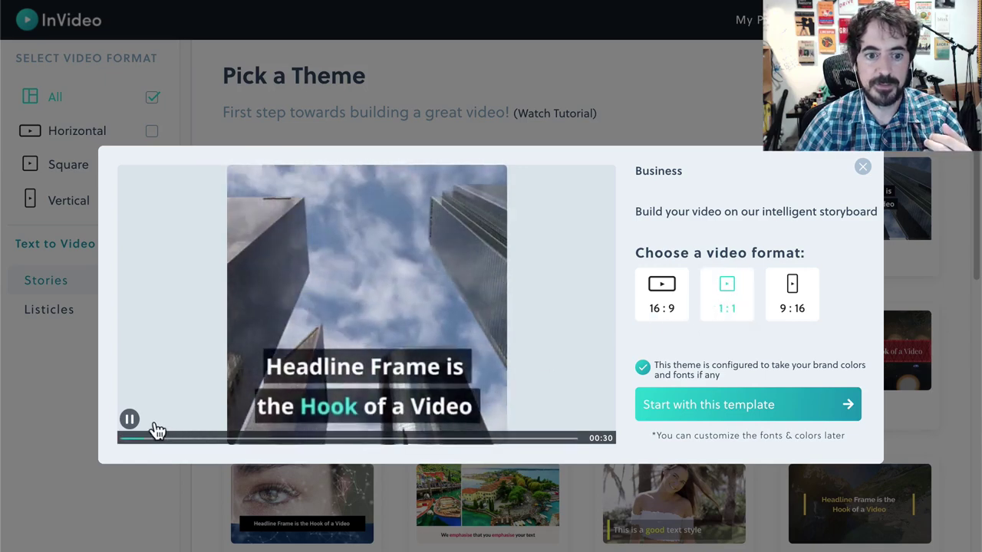
left_click(129, 420)
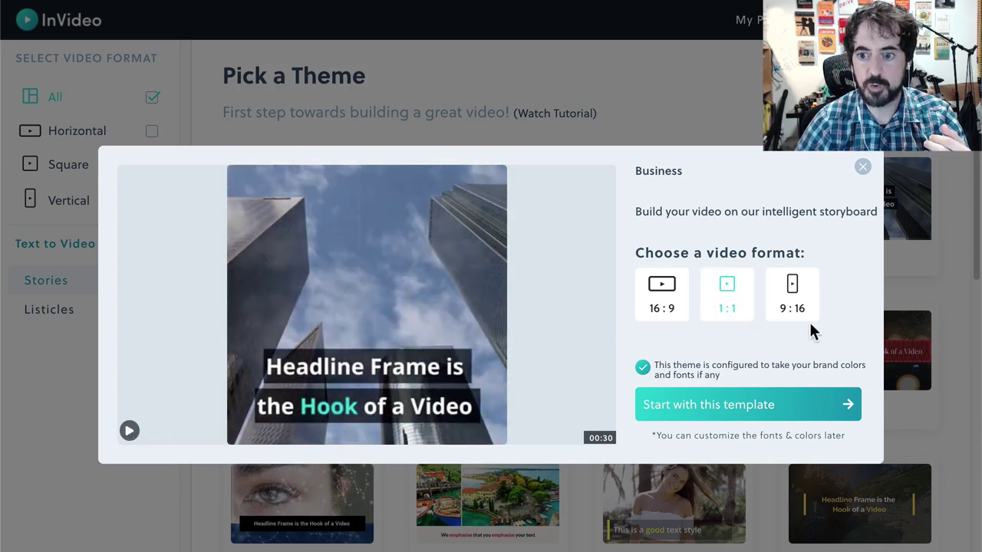
left_click(800, 303)
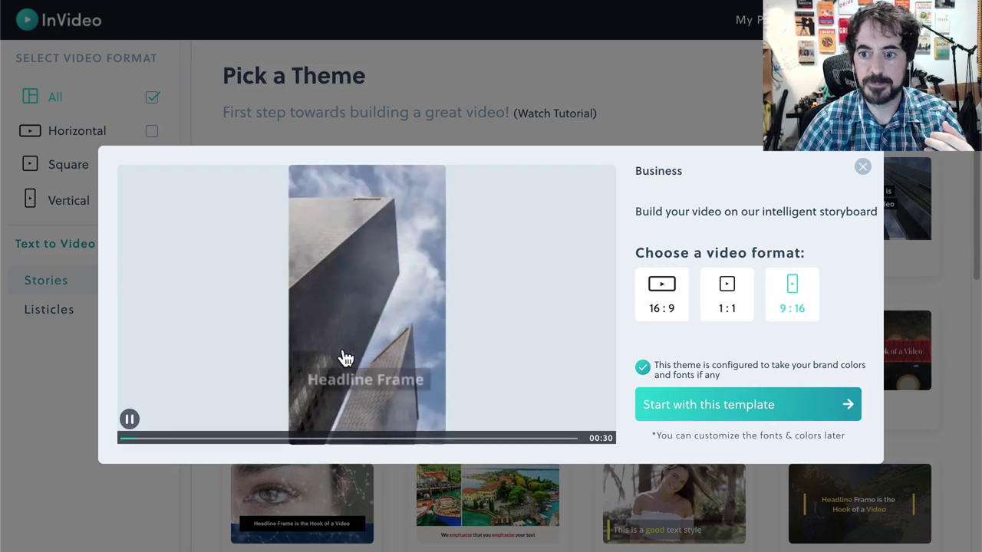
left_click(316, 361)
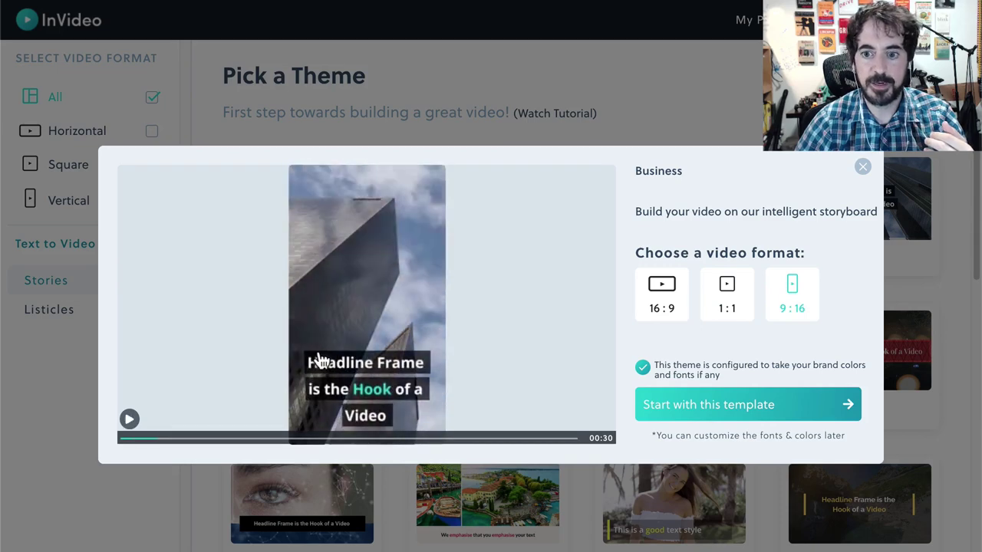
left_click(655, 305)
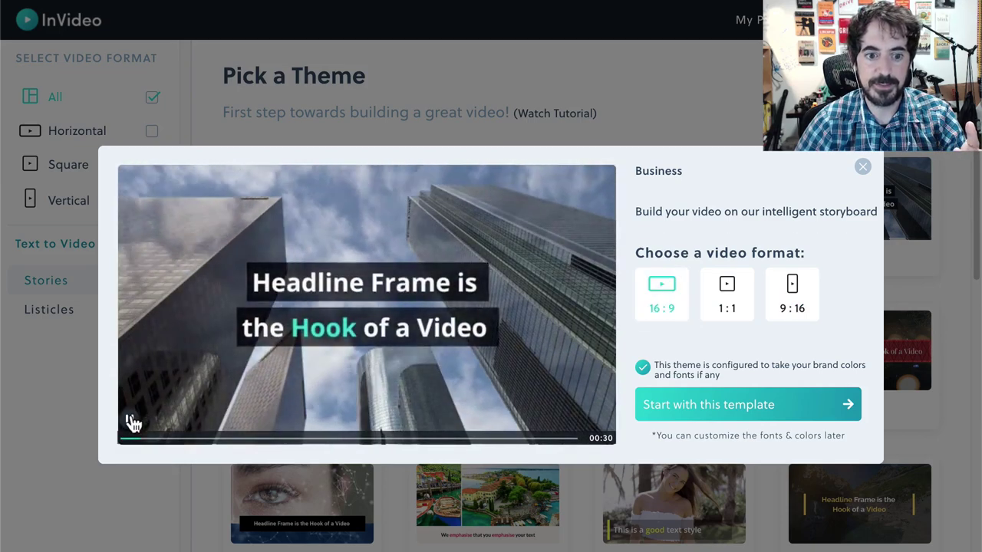
left_click(129, 421)
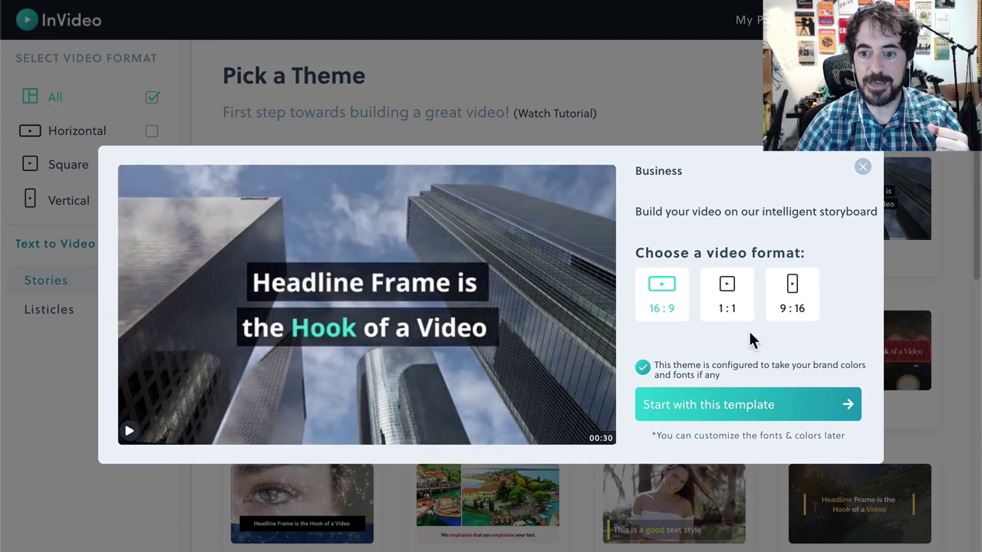
left_click(719, 395)
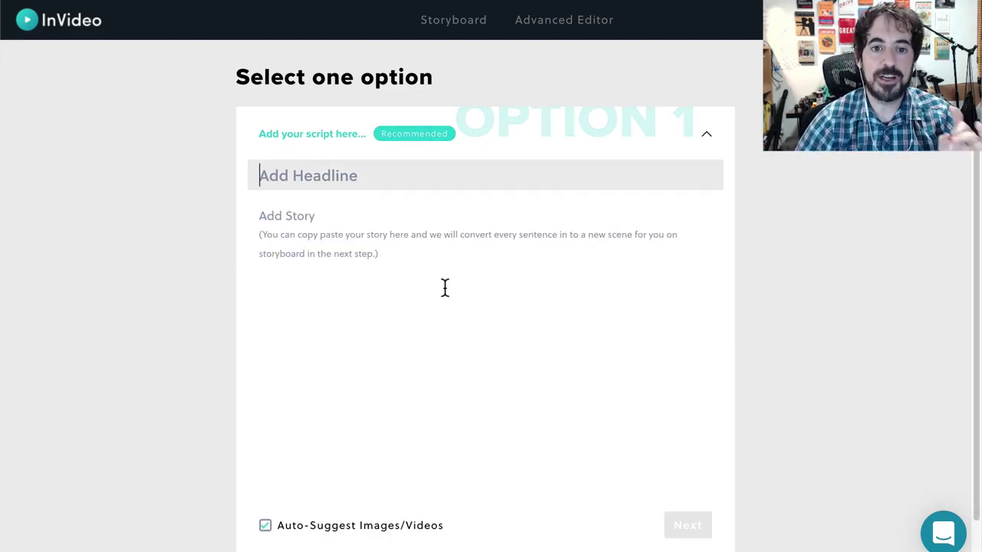
Step: Select all twelve script lines in Google Docs and copy them with Cmd+C
scroll(410, 281, "down", 2)
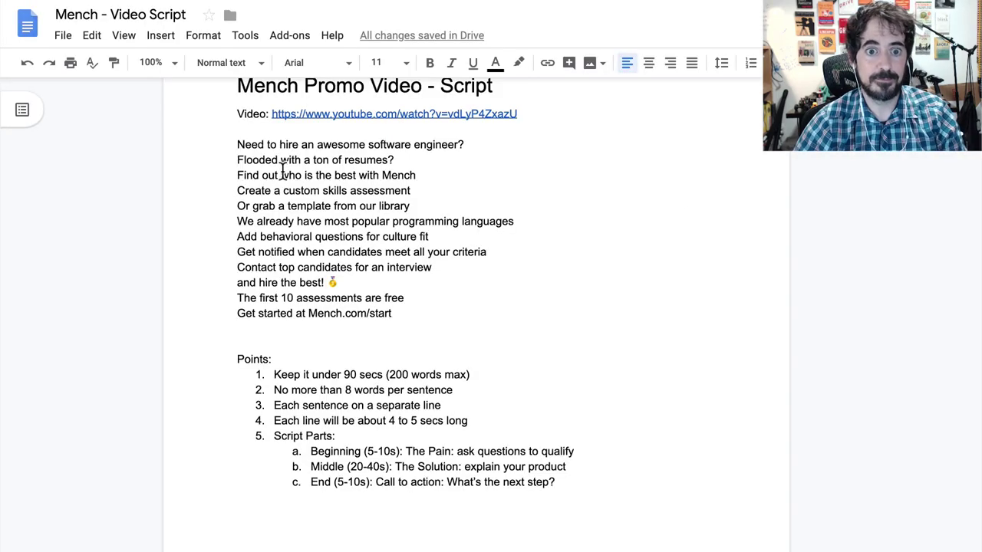
left_click_drag(238, 144, 411, 305)
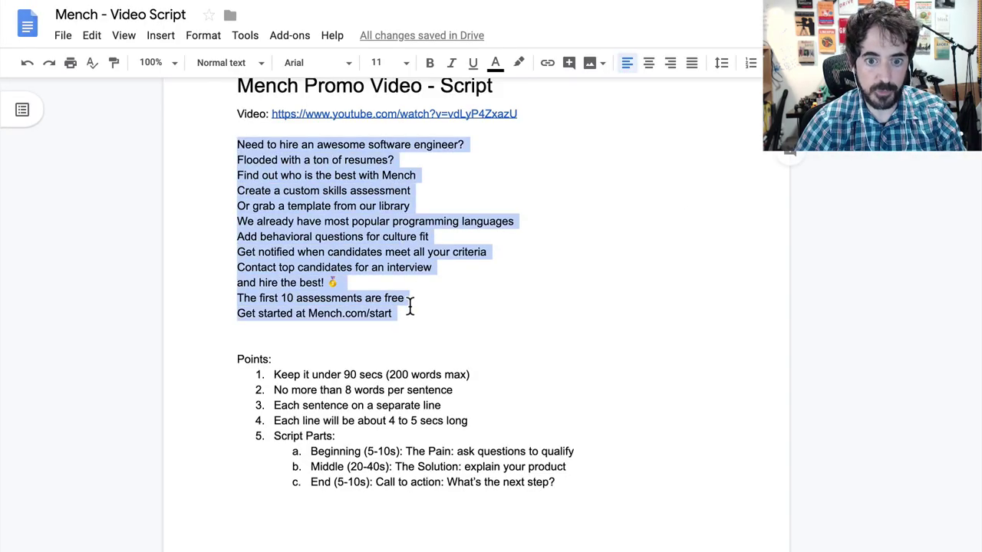
key("super+c")
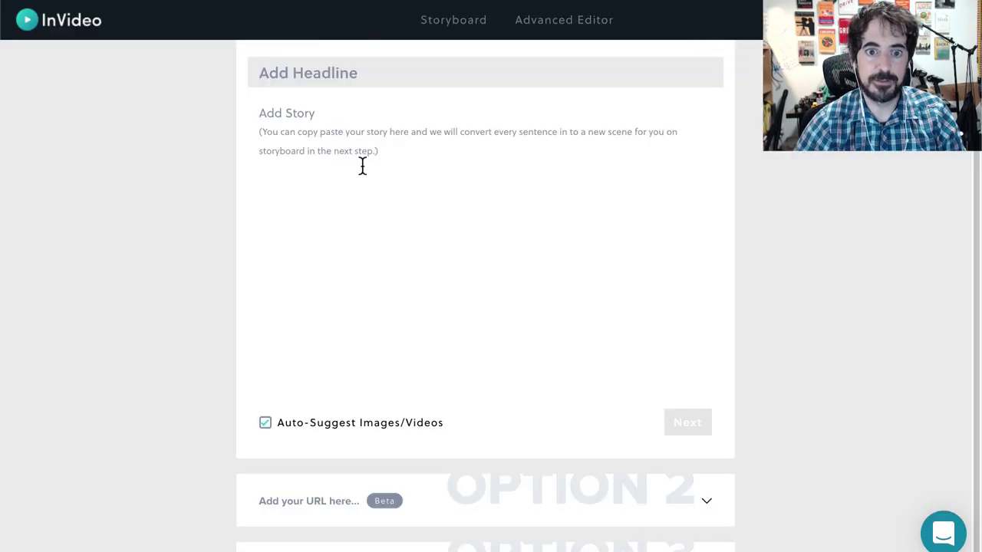
Step: Paste the copied script into the story box and take out its first line
left_click(361, 167)
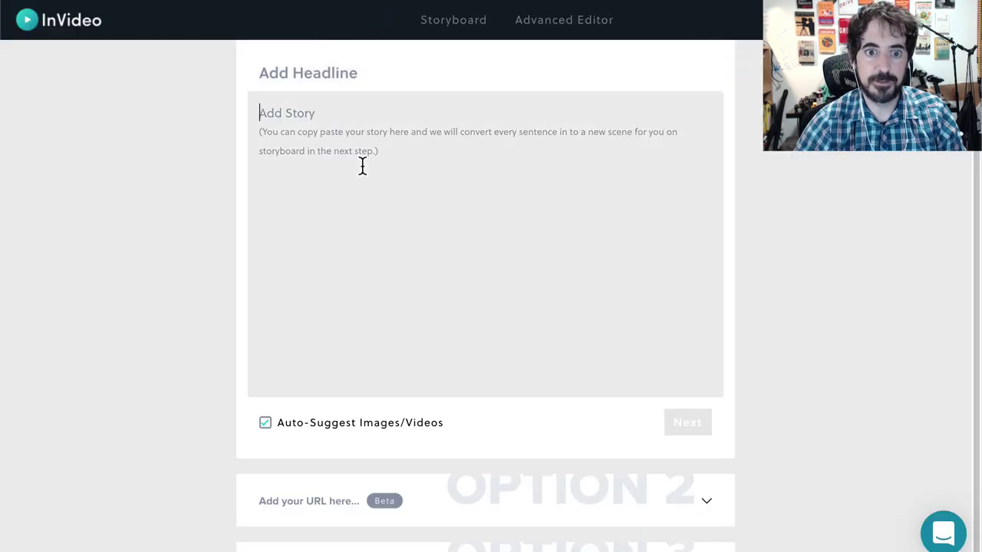
key("super+v")
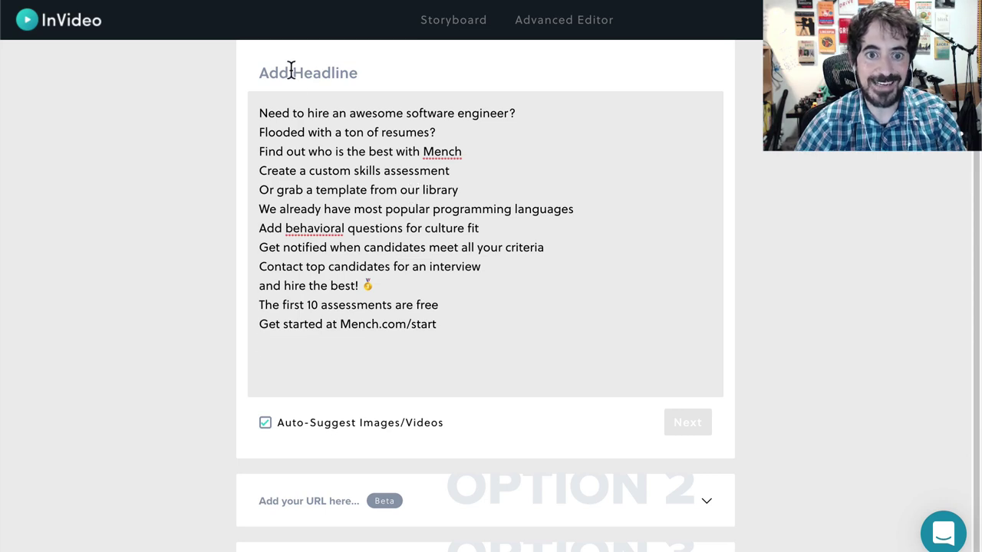
left_click_drag(516, 114, 254, 105)
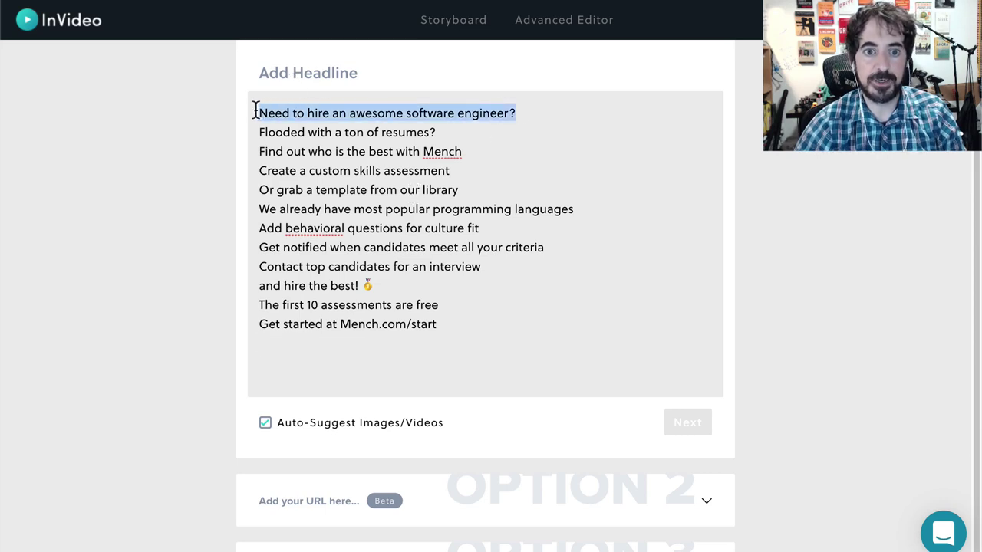
key("BackSpace")
Step: Make 'Need to hire an awesome software engineer?' the headline, remove the empty line, and build the storyboard
left_click(326, 70)
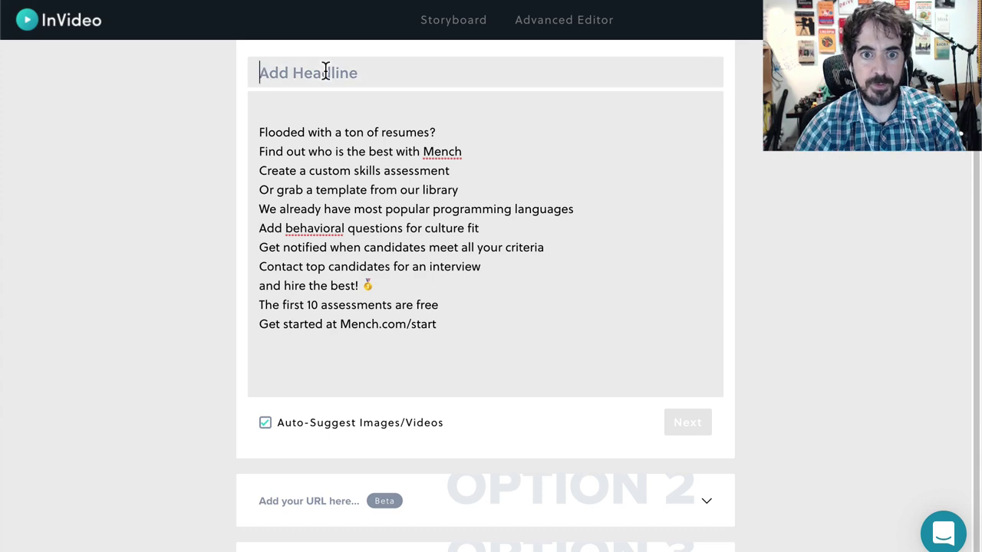
key("ctrl+v")
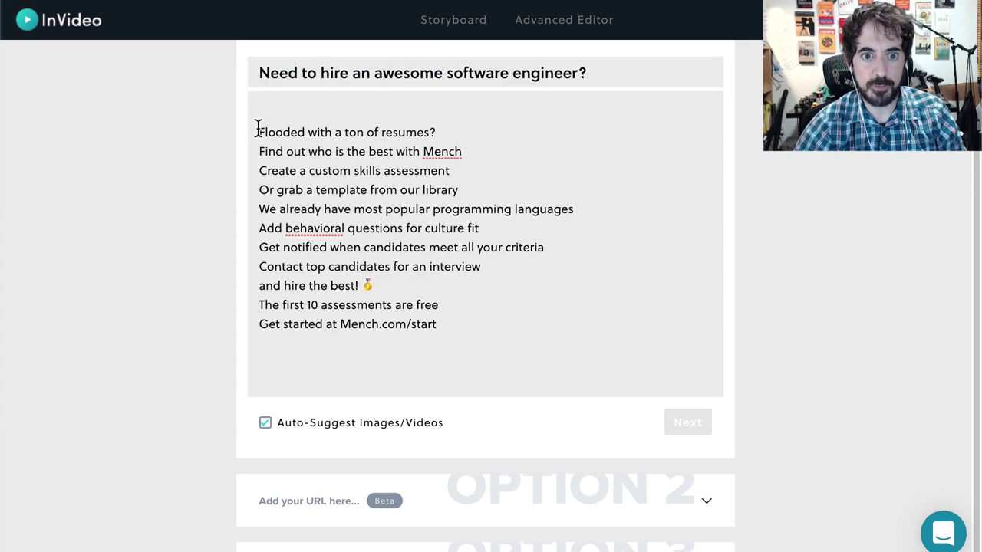
left_click(259, 130)
key("BackSpace")
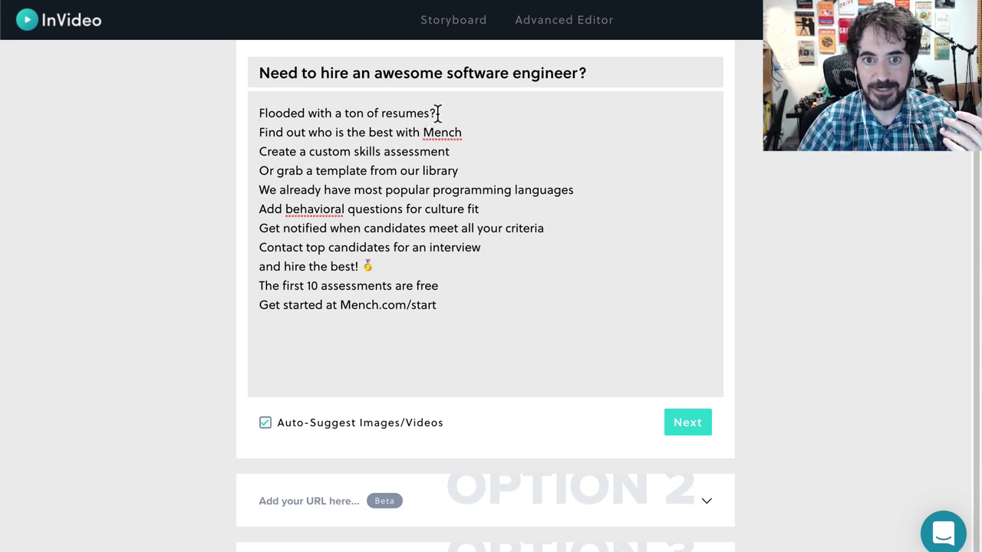
left_click_drag(437, 113, 249, 111)
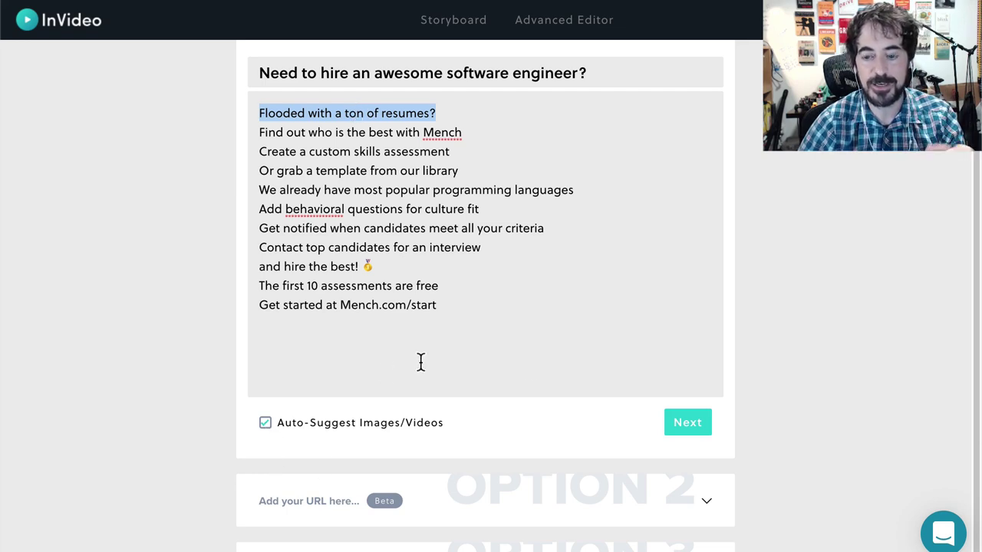
left_click(701, 427)
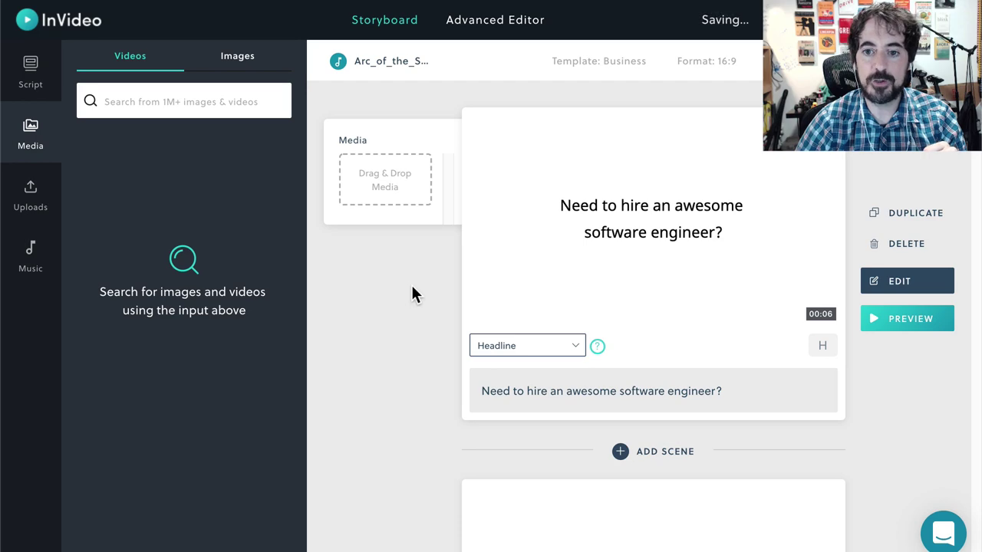
Step: Scroll through the 12-scene storyboard and back up to the opening headline scene
scroll(399, 293, "down", 5)
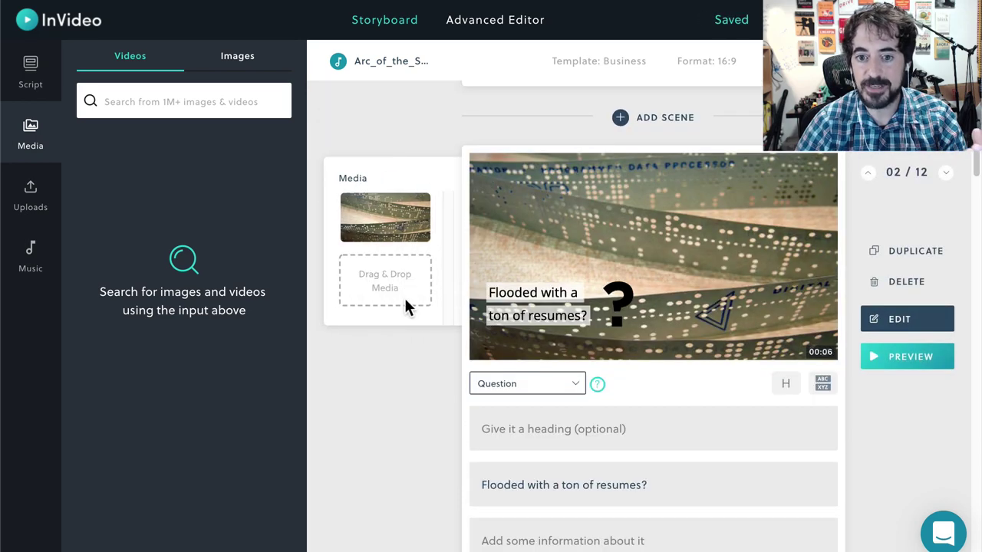
scroll(404, 298, "down", 3)
scroll(409, 302, "down", 8)
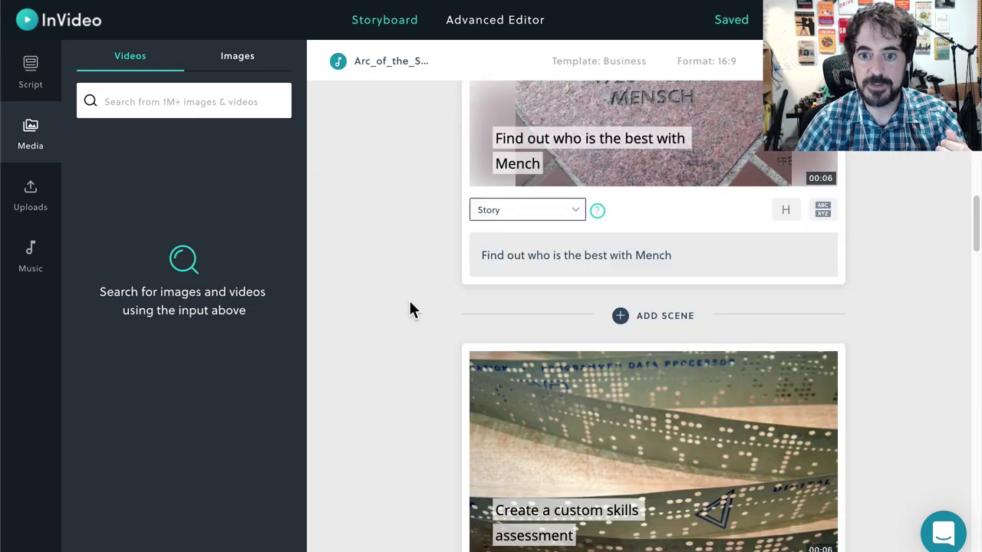
scroll(409, 301, "down", 6)
scroll(409, 302, "down", 10)
scroll(409, 302, "up", 15)
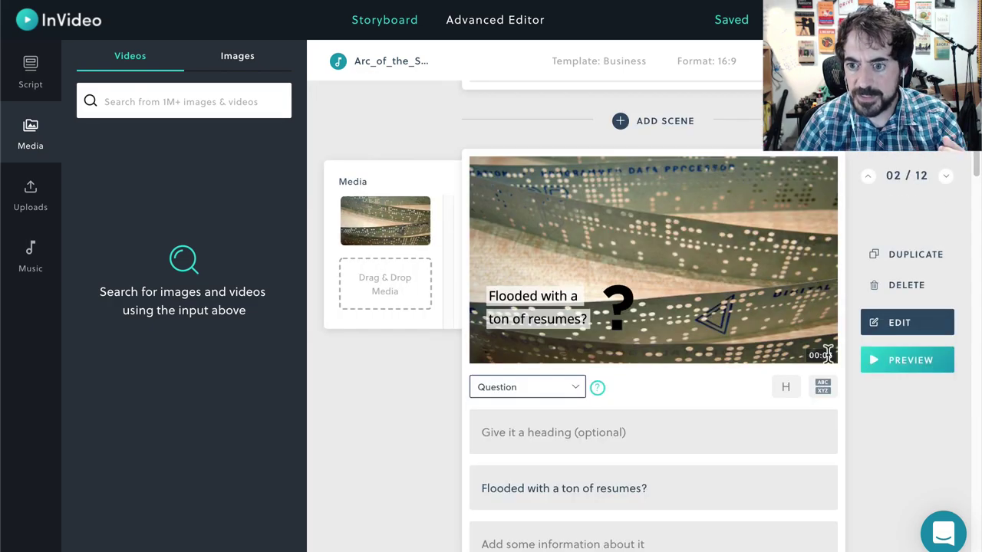
scroll(827, 349, "up", 3)
scroll(826, 348, "up", 2)
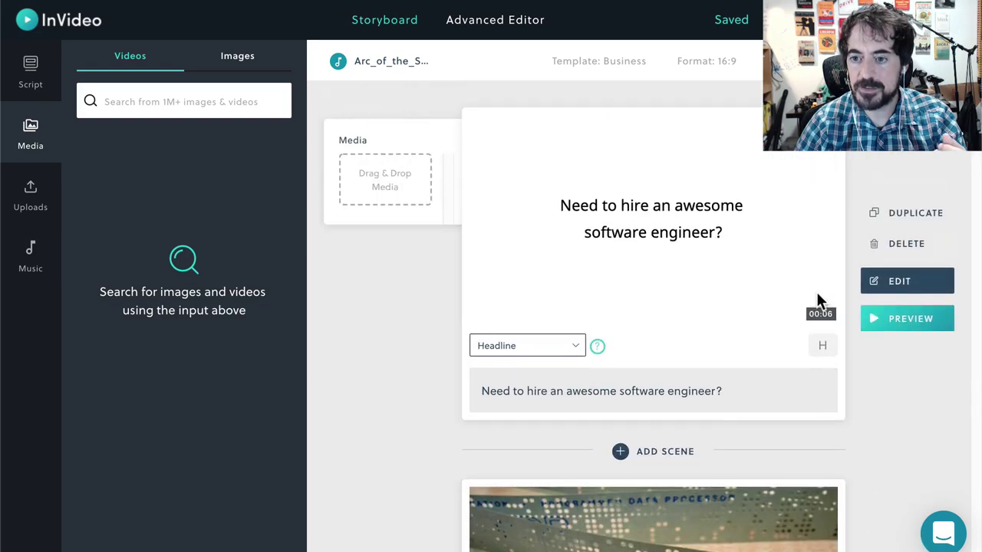
scroll(818, 301, "down", 12)
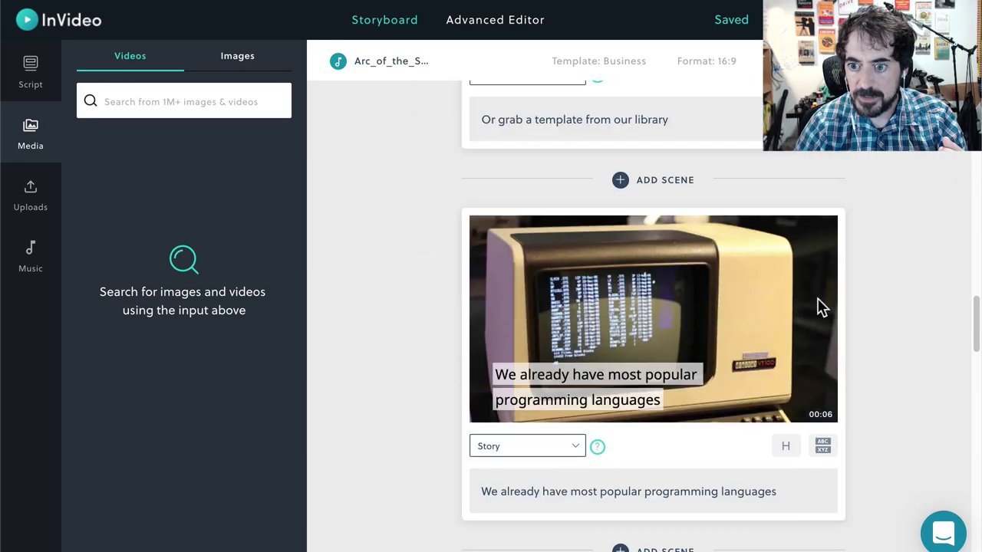
scroll(813, 300, "down", 9)
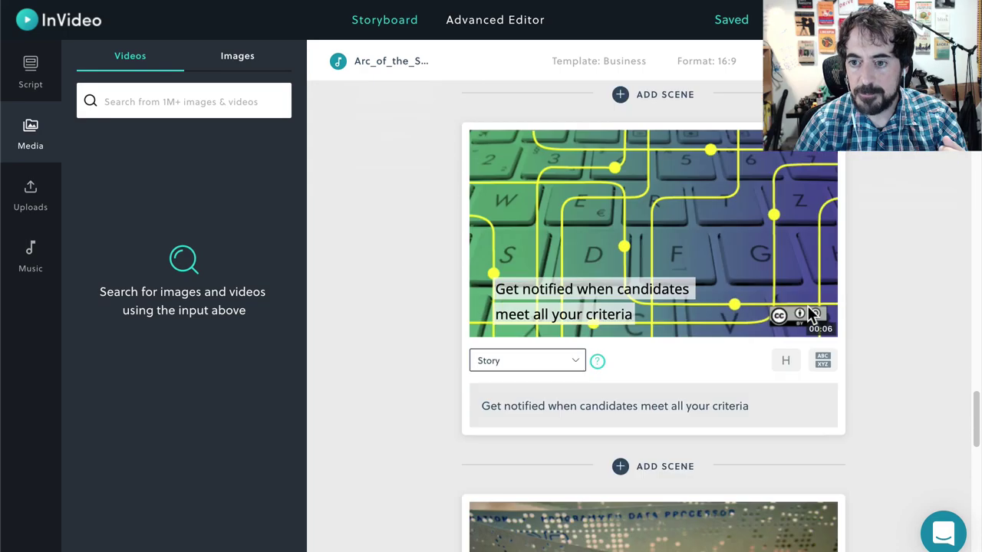
scroll(807, 305, "down", 15)
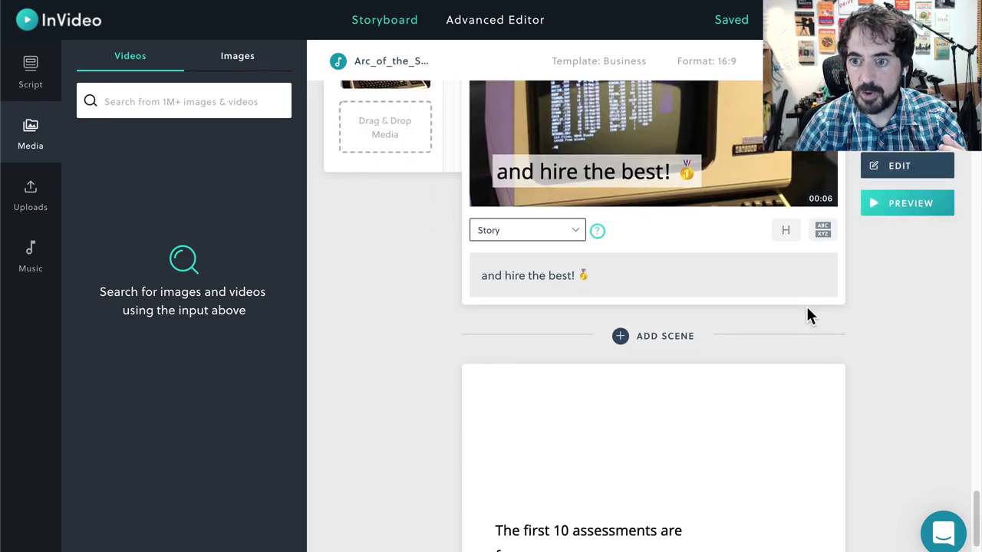
scroll(806, 306, "down", 2)
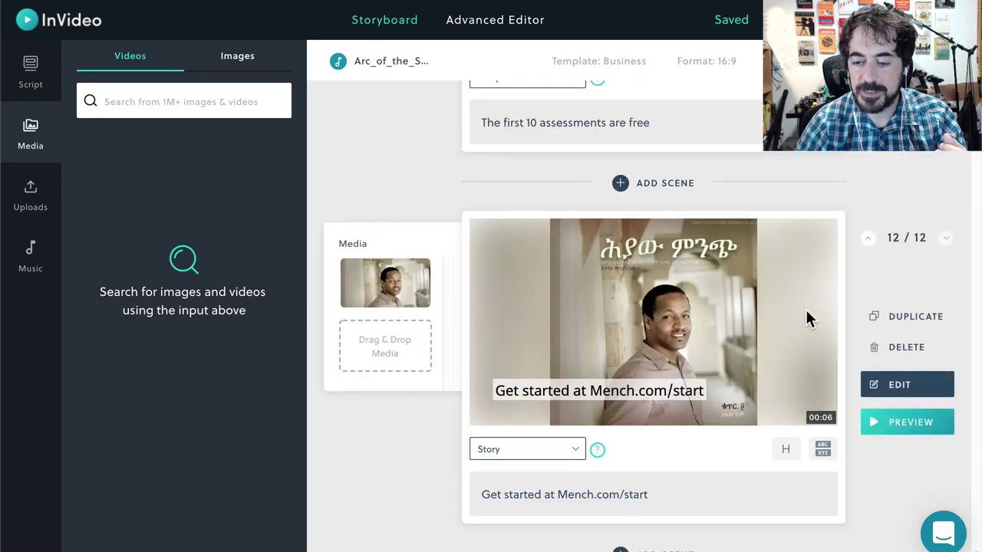
scroll(805, 310, "up", 20)
mouse_move(805, 310)
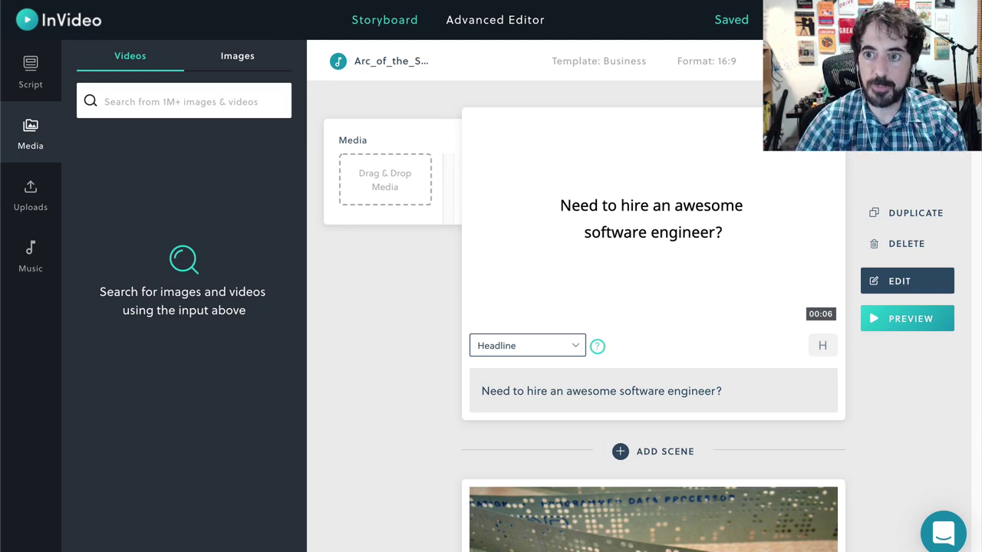
left_click(798, 20)
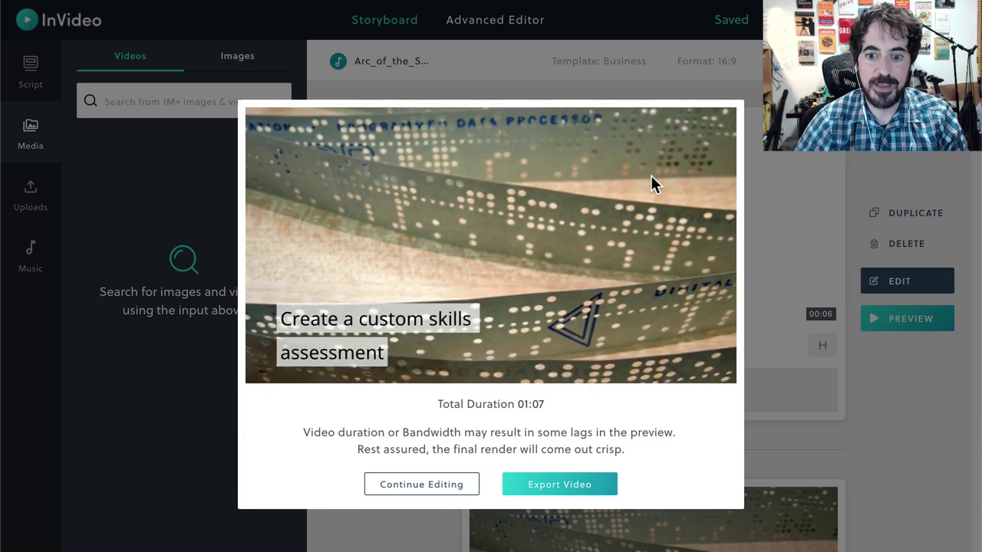
left_click(806, 157)
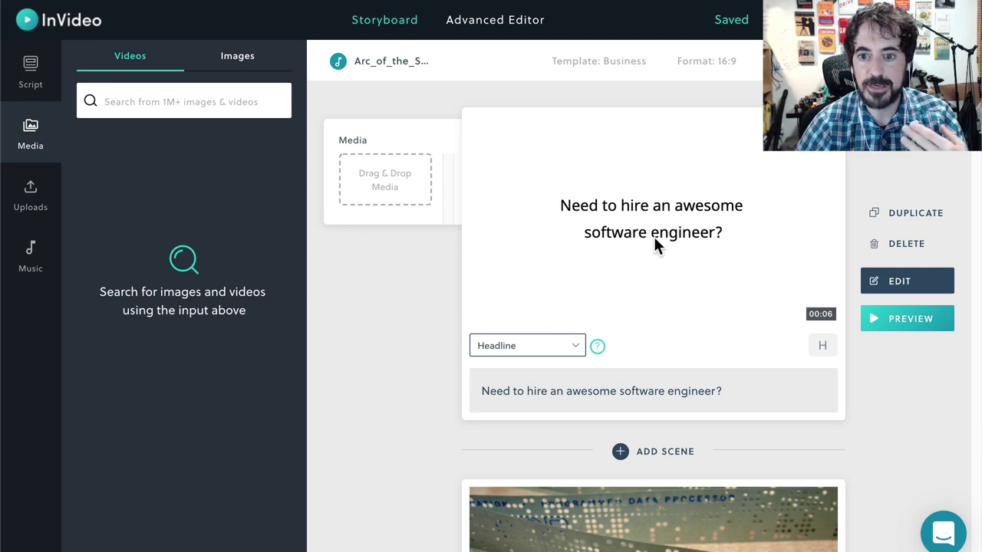
Step: Search the stock video library for 'programmer'
left_click(163, 101)
type("programmer")
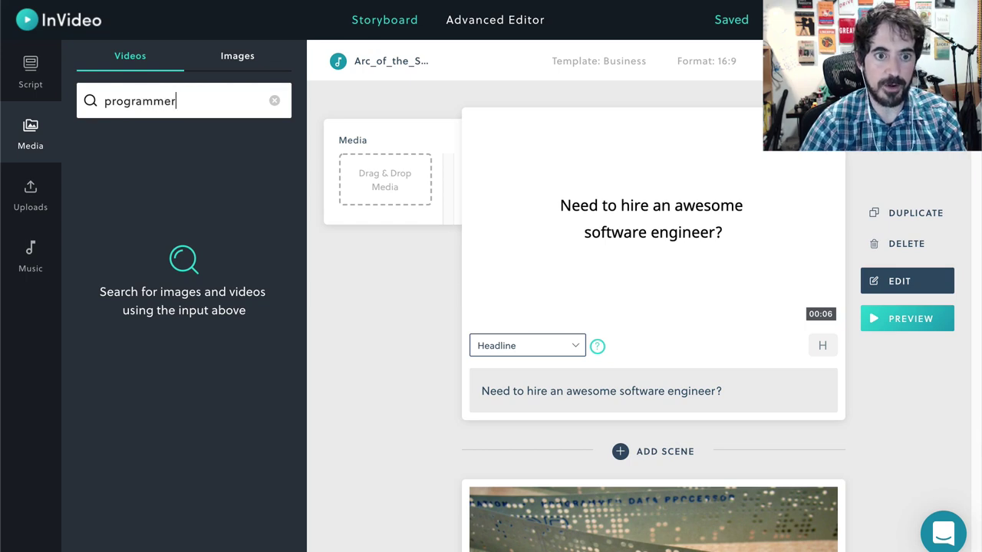
key("Return")
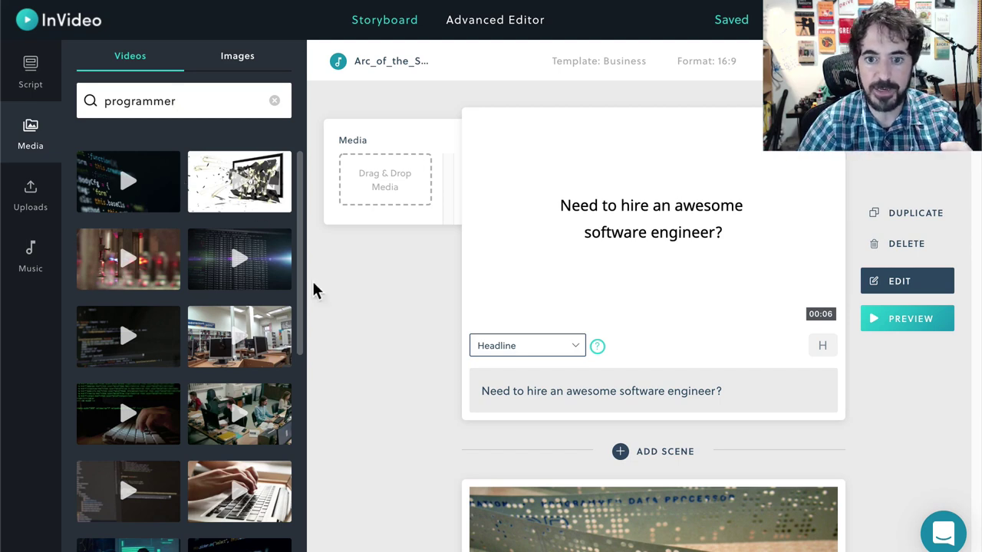
Step: Preview the clip of programmers at laptops, then close the preview
scroll(450, 340, "down", 1)
scroll(456, 338, "up", 1)
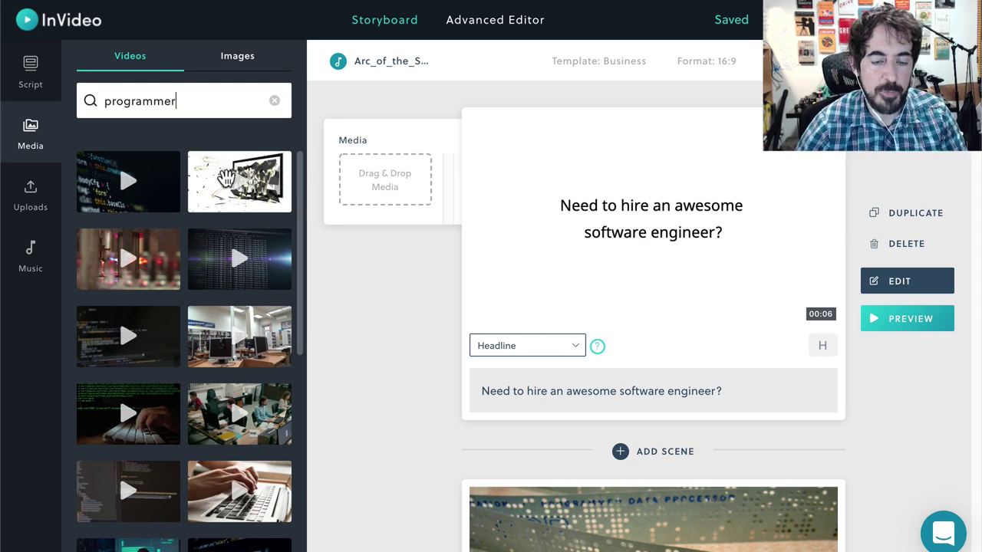
scroll(217, 238, "down", 4)
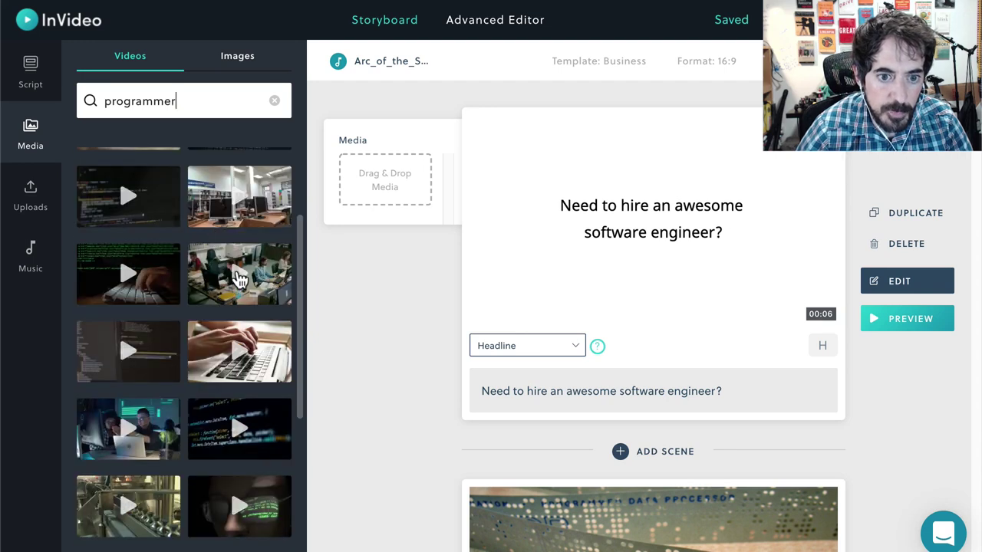
scroll(243, 278, "down", 2)
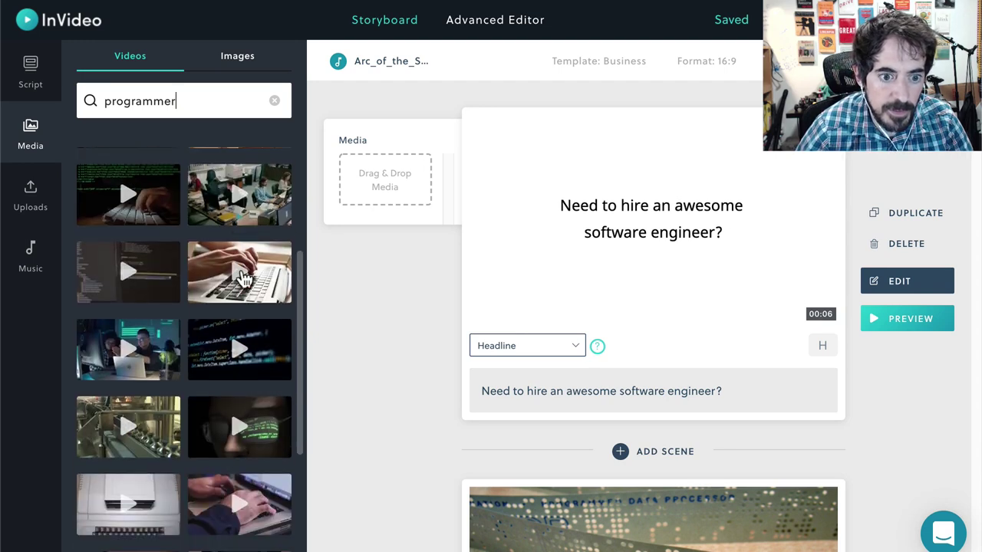
left_click(131, 355)
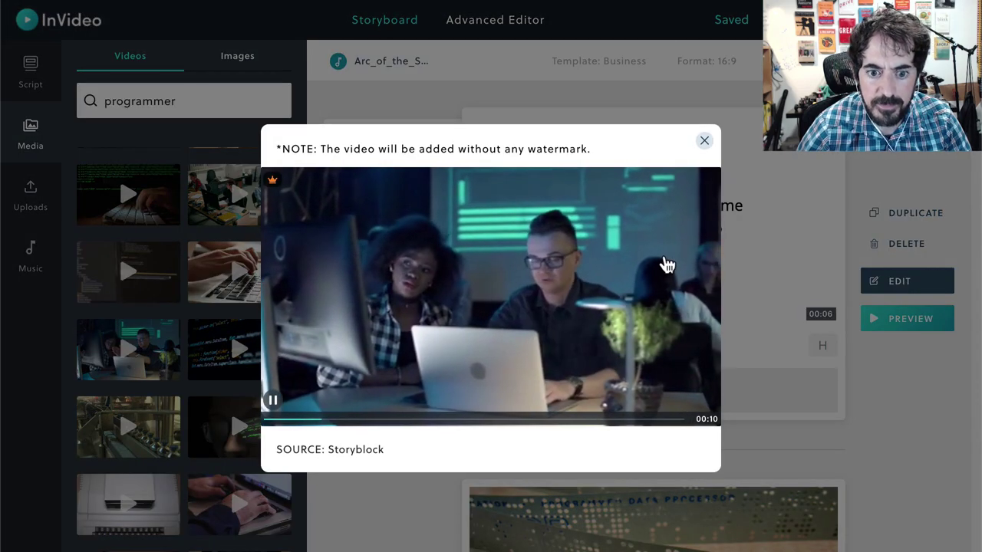
left_click(705, 142)
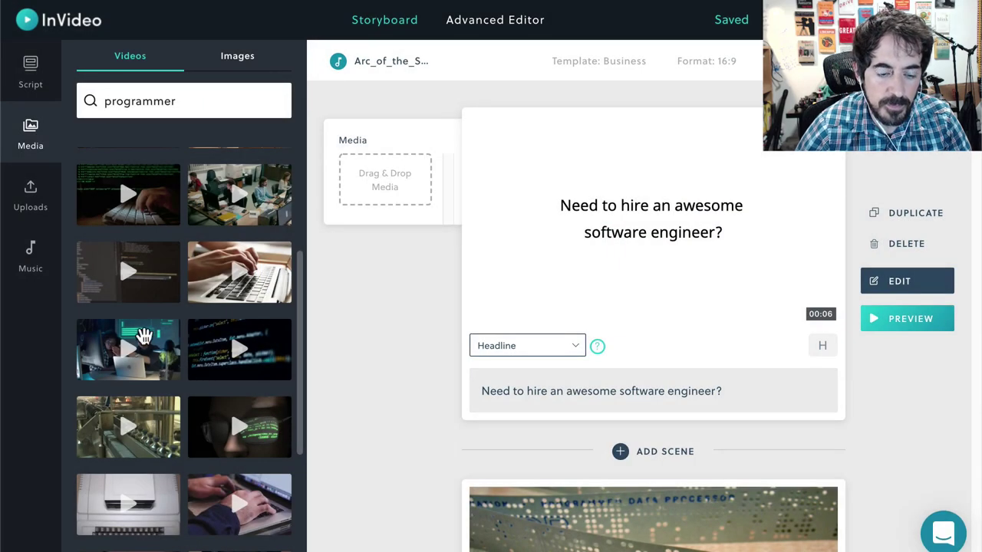
Step: Put the untrimmed 10.76-second programmers clip behind the headline scene, preview it, then edit it
left_click_drag(139, 340, 389, 177)
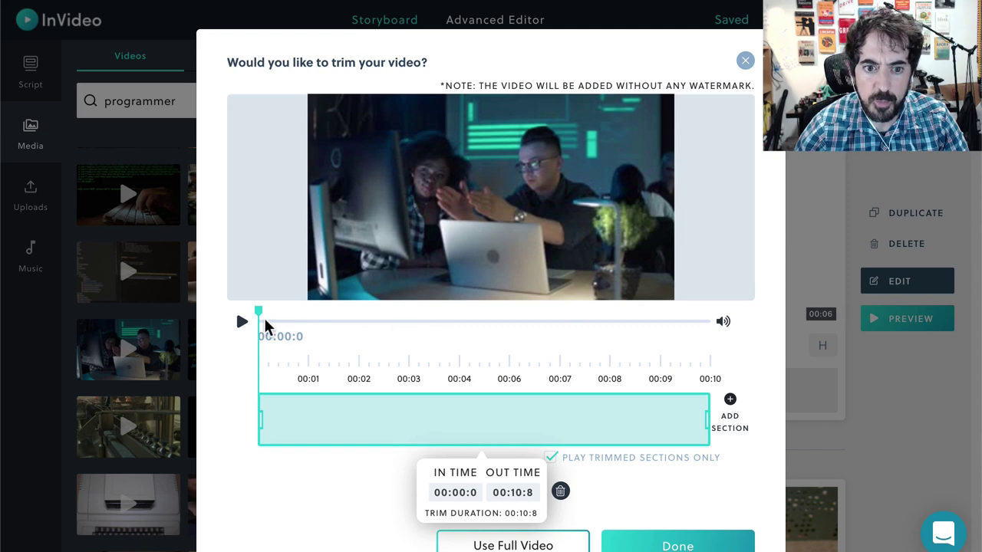
left_click_drag(266, 325, 485, 339)
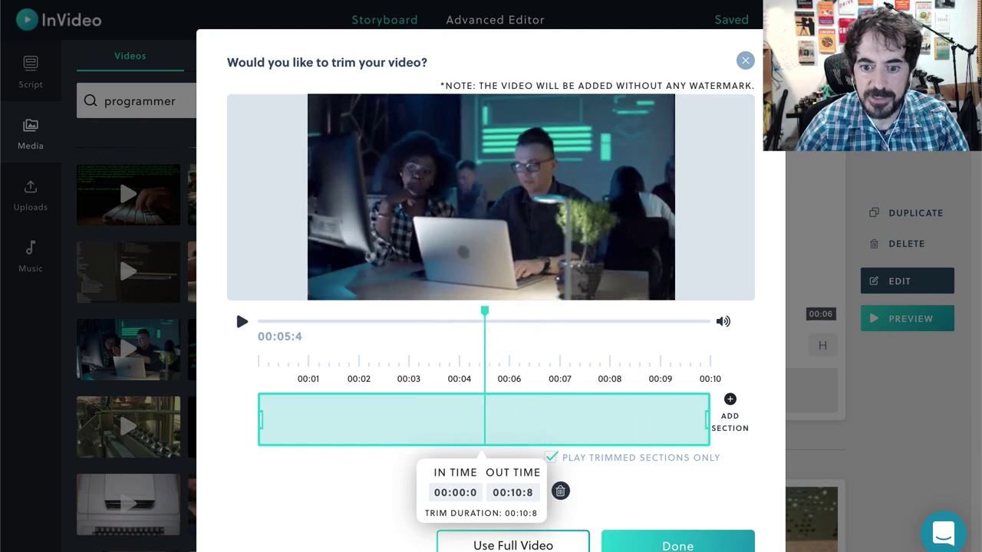
left_click(526, 546)
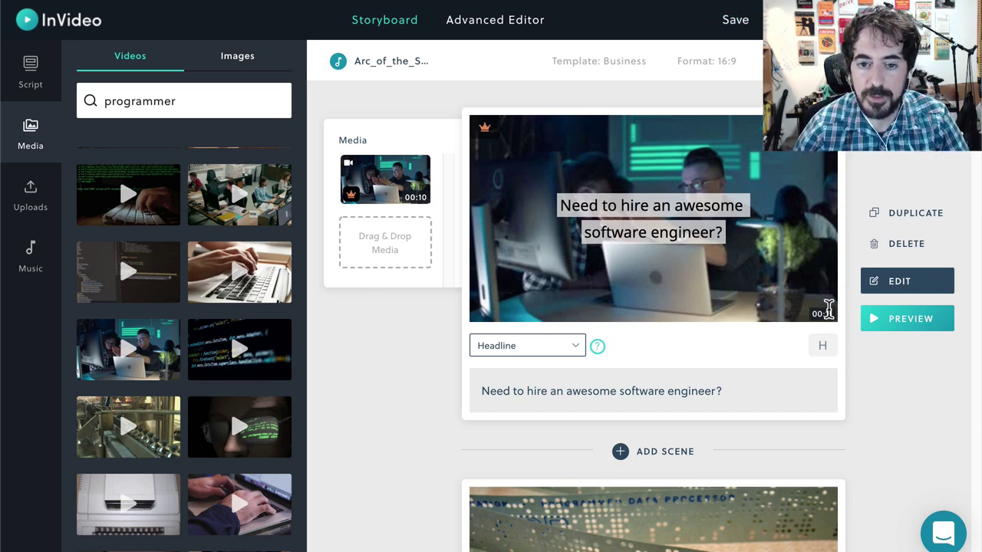
left_click(908, 322)
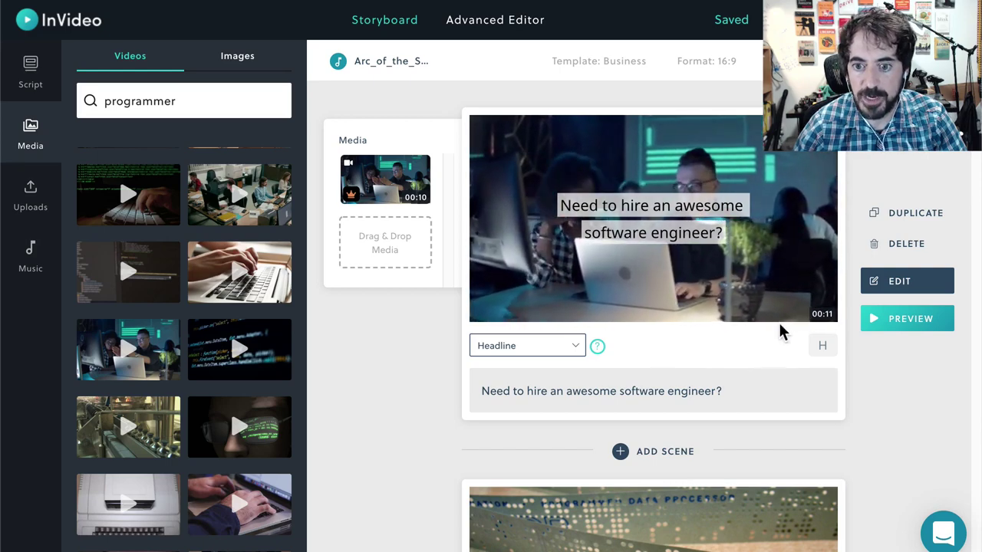
left_click(897, 284)
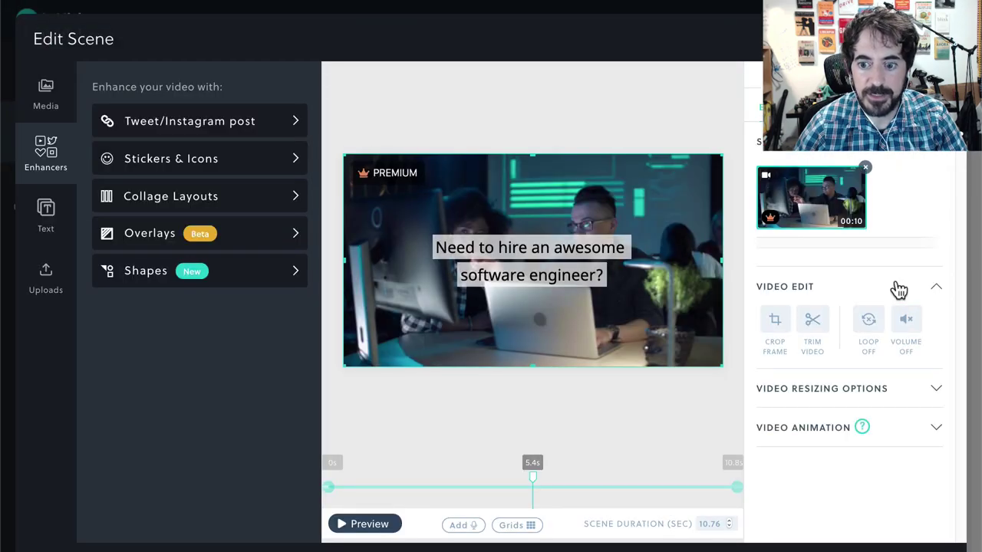
Step: Set the headline scene duration to 5 seconds and accept the warning
double_click(705, 522)
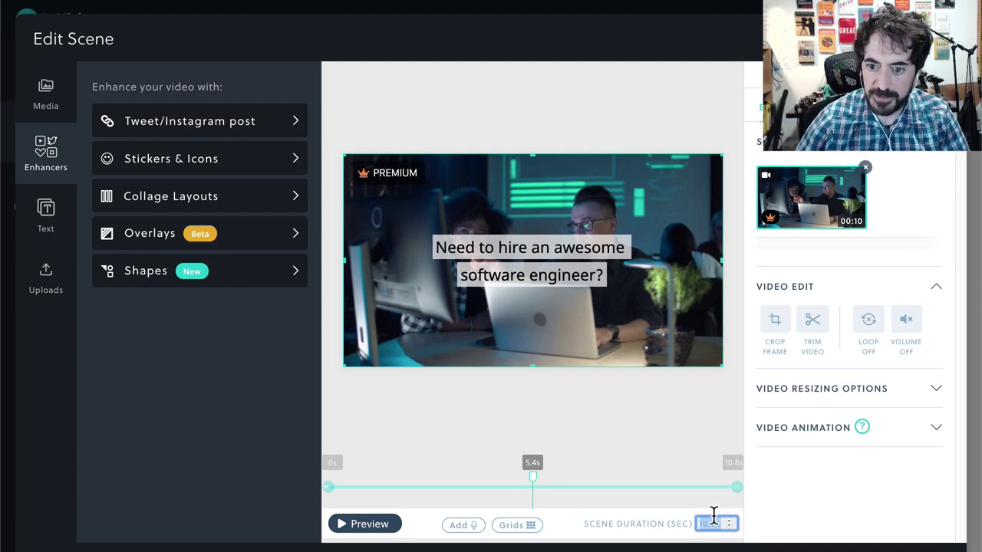
type("5")
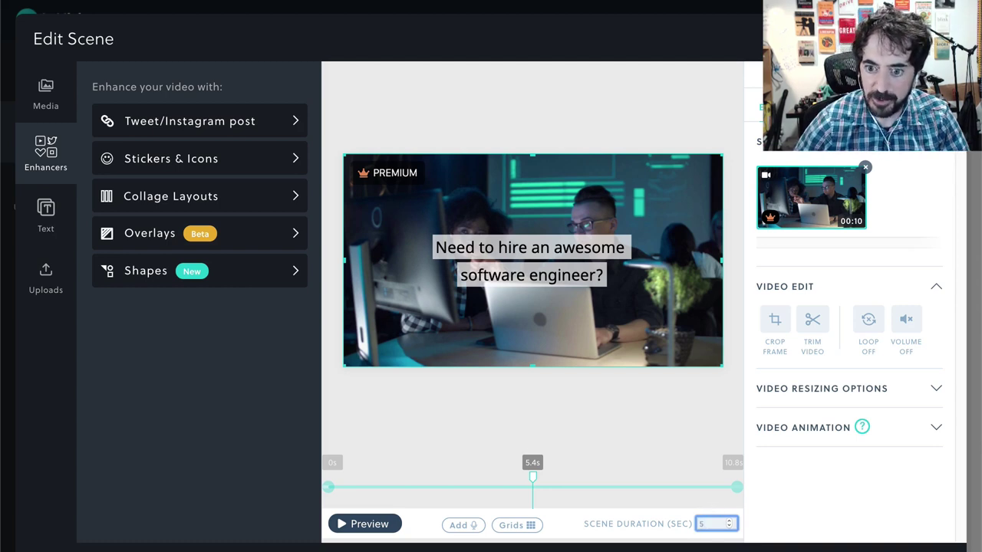
key("Return")
left_click(597, 379)
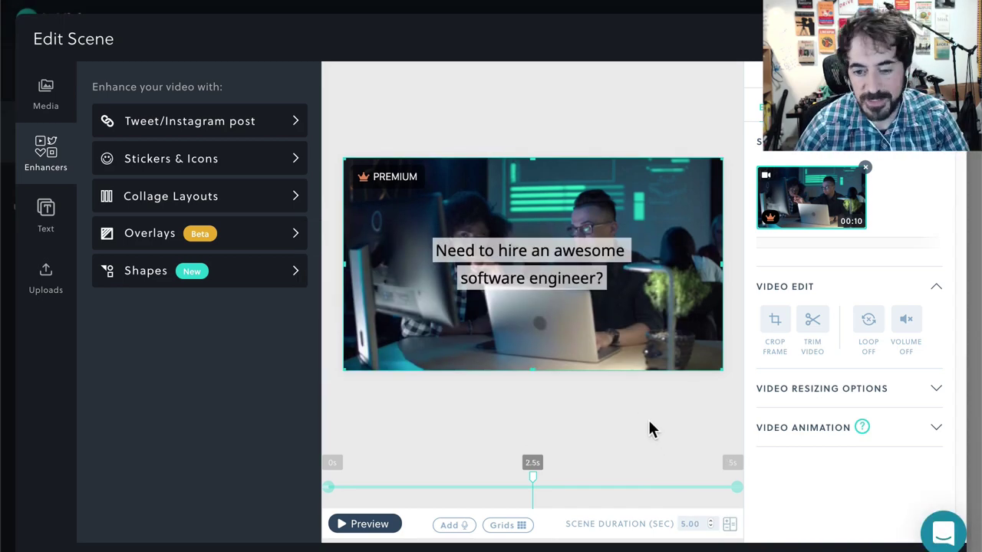
Step: Preview the shortened scene, then bring up the clip's Trim view
left_click(372, 524)
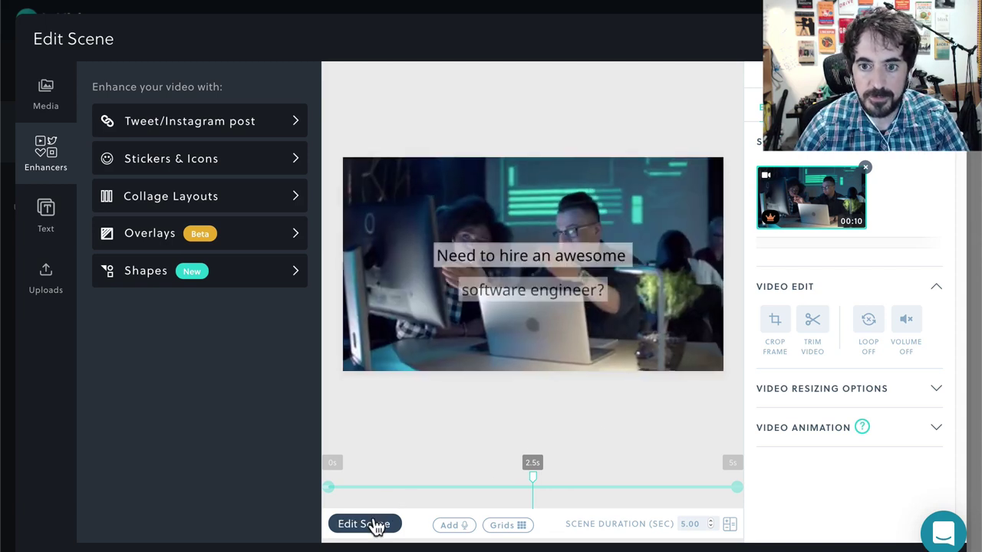
left_click(374, 524)
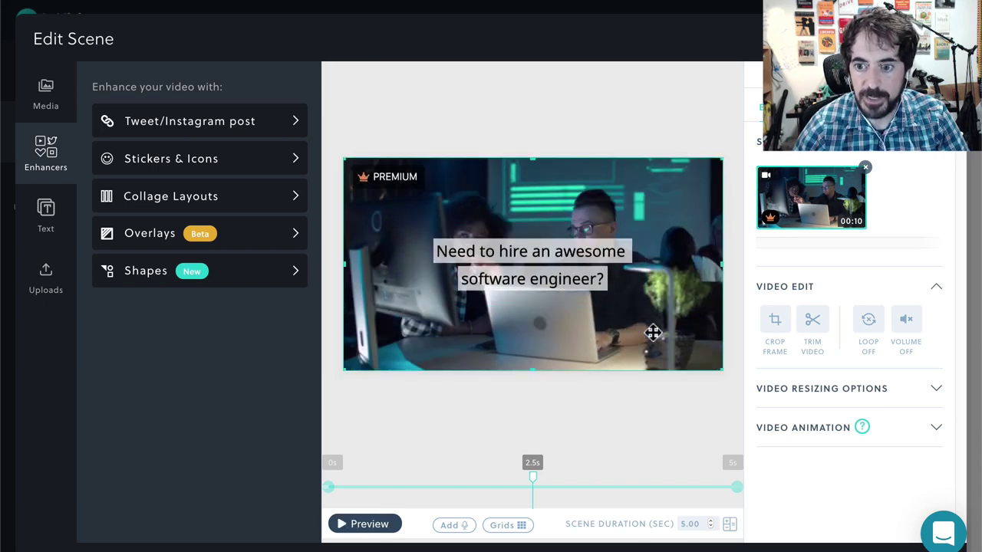
left_click(812, 324)
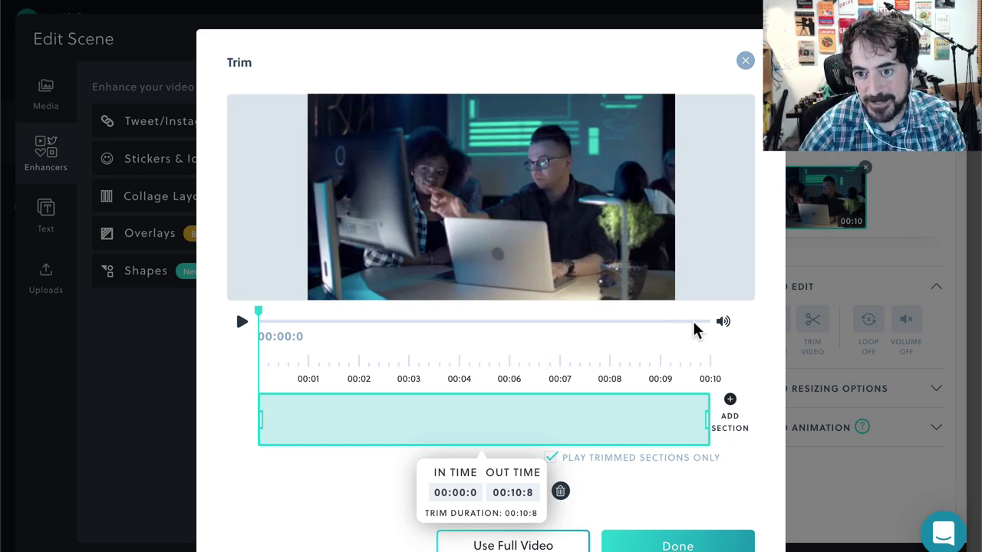
Step: Trim the programmers clip to run from 00:01:5 to 00:07:4 and apply it
left_click_drag(261, 419, 323, 419)
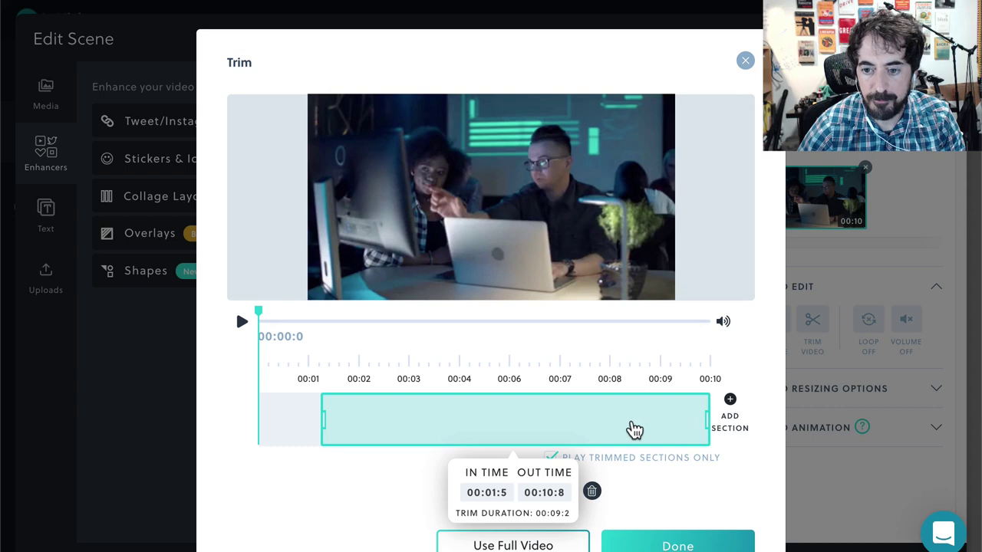
left_click_drag(707, 418, 460, 427)
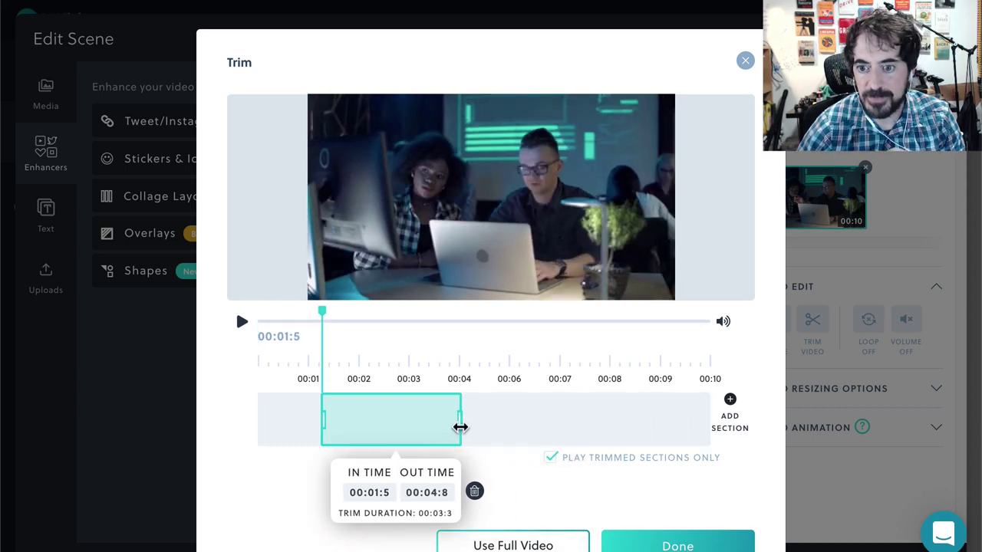
left_click_drag(459, 428, 405, 438)
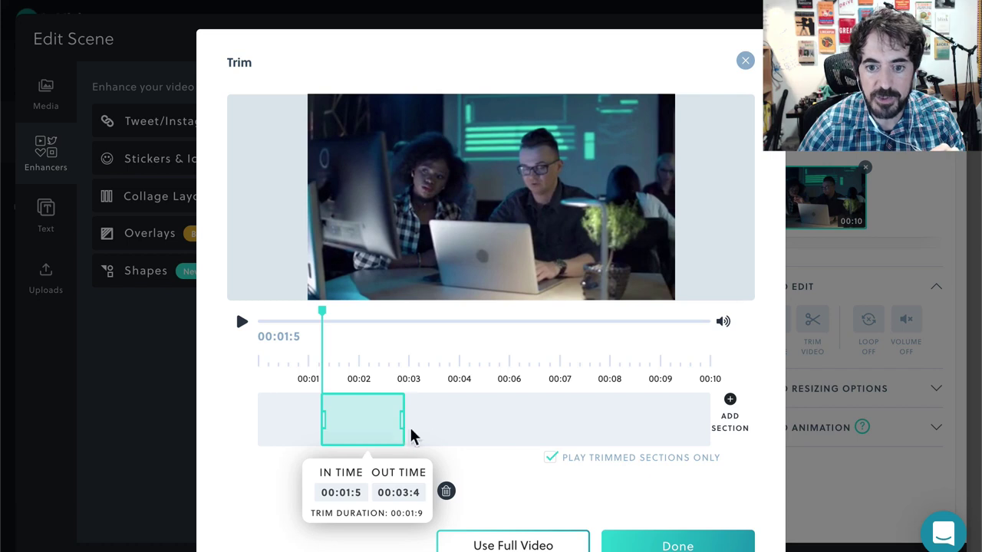
left_click_drag(410, 434, 525, 422)
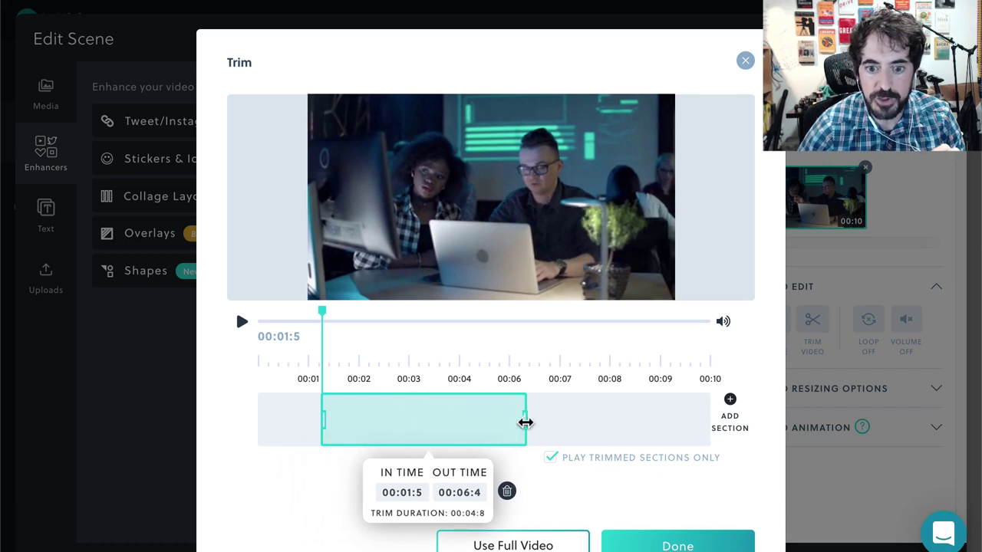
left_click_drag(525, 422, 569, 418)
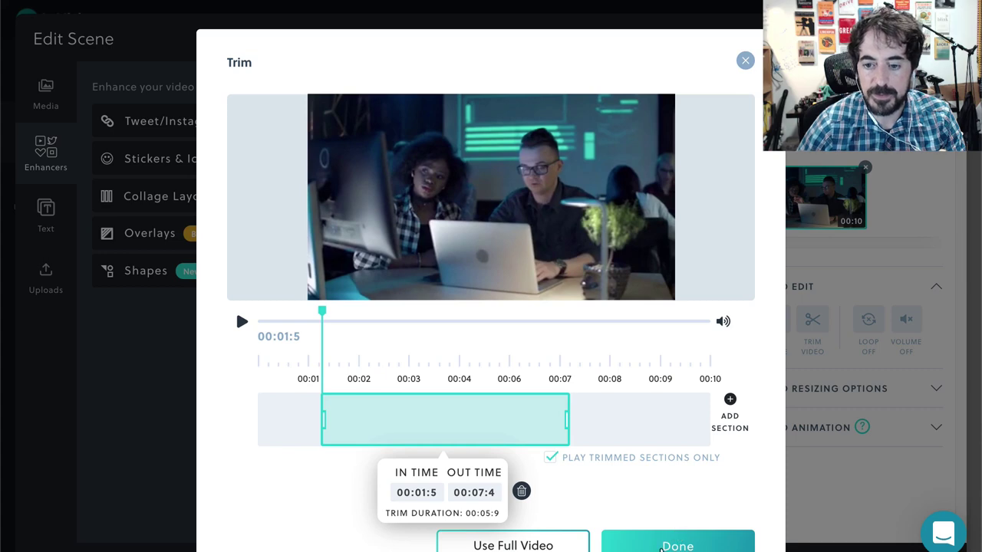
left_click(662, 546)
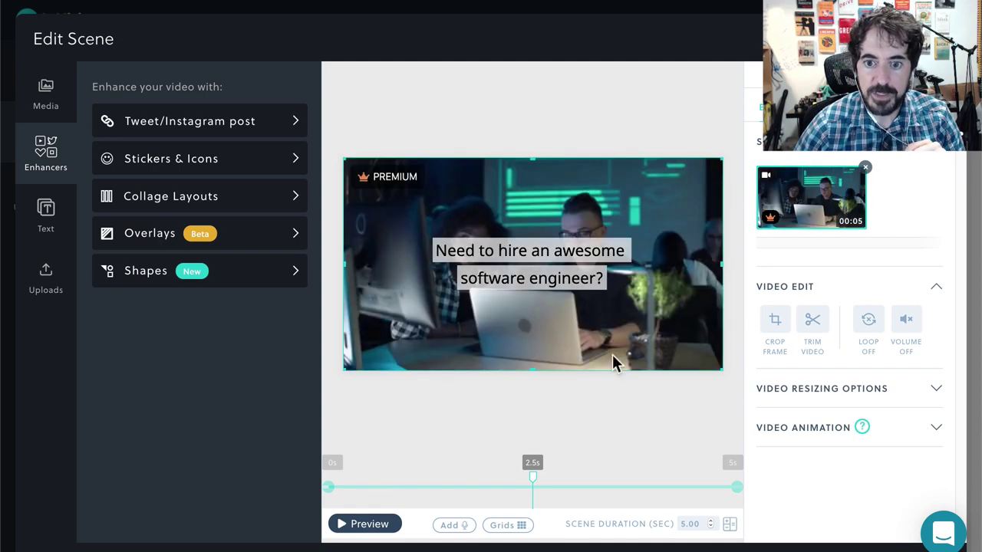
left_click(567, 274)
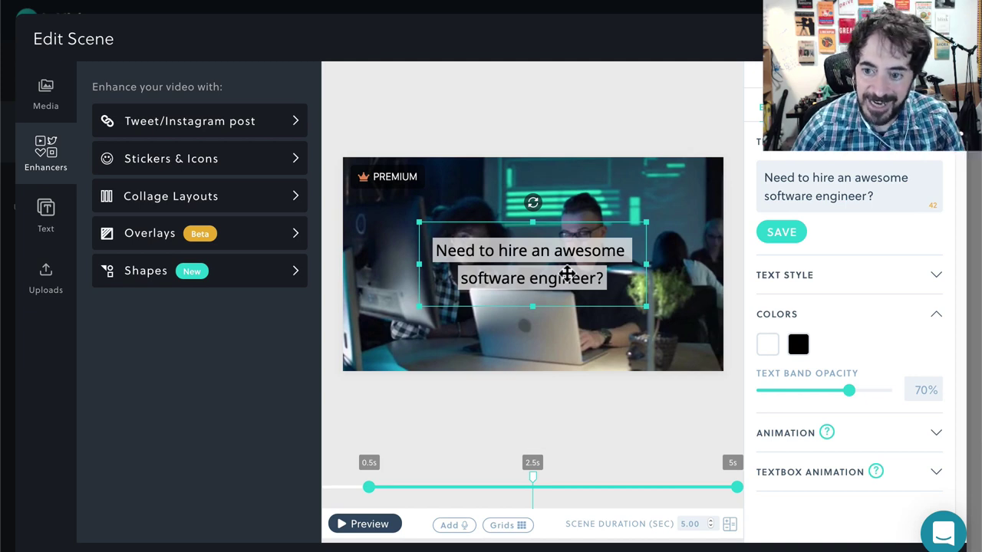
Step: Highlight the words 'software engineer' in the headline caption
triple_click(849, 178)
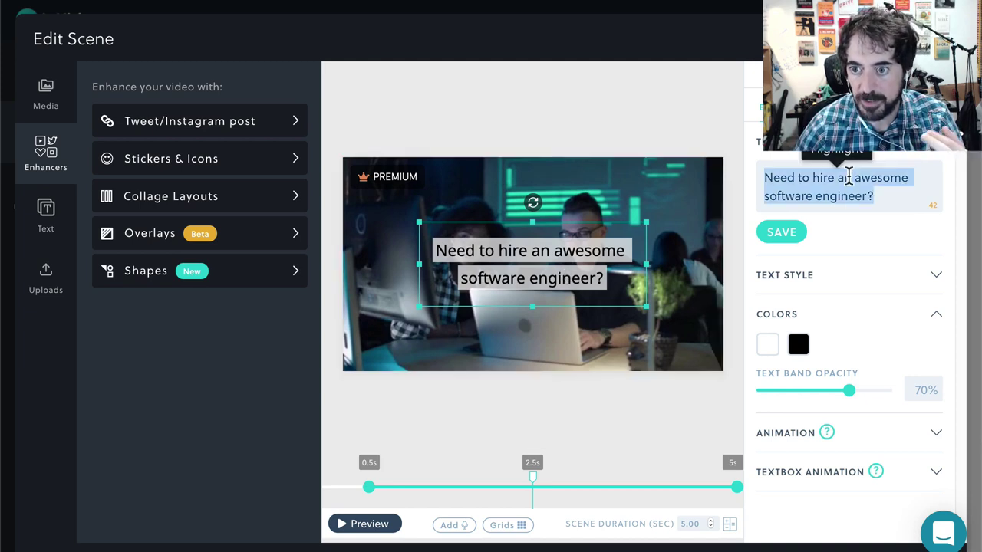
left_click(882, 195)
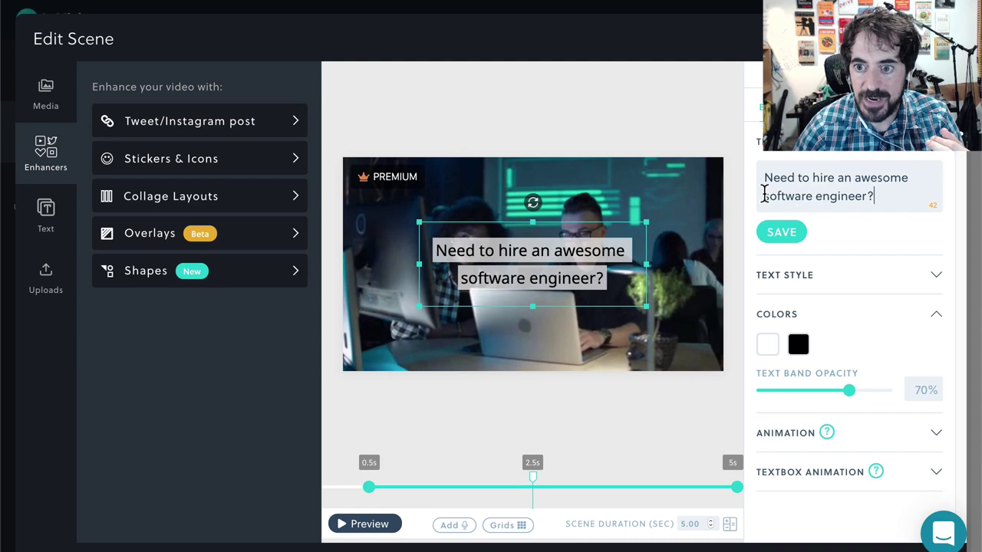
left_click_drag(765, 195, 869, 192)
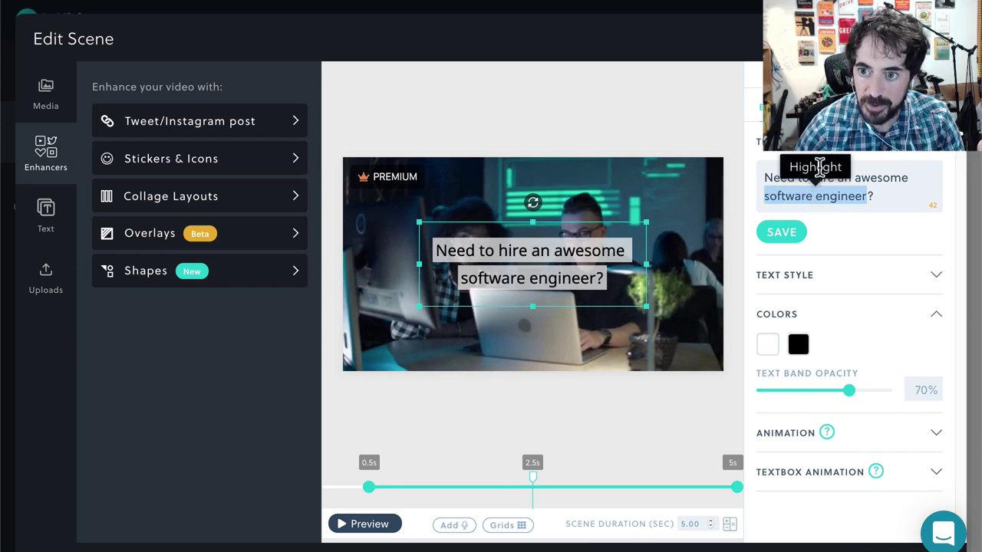
left_click(816, 171)
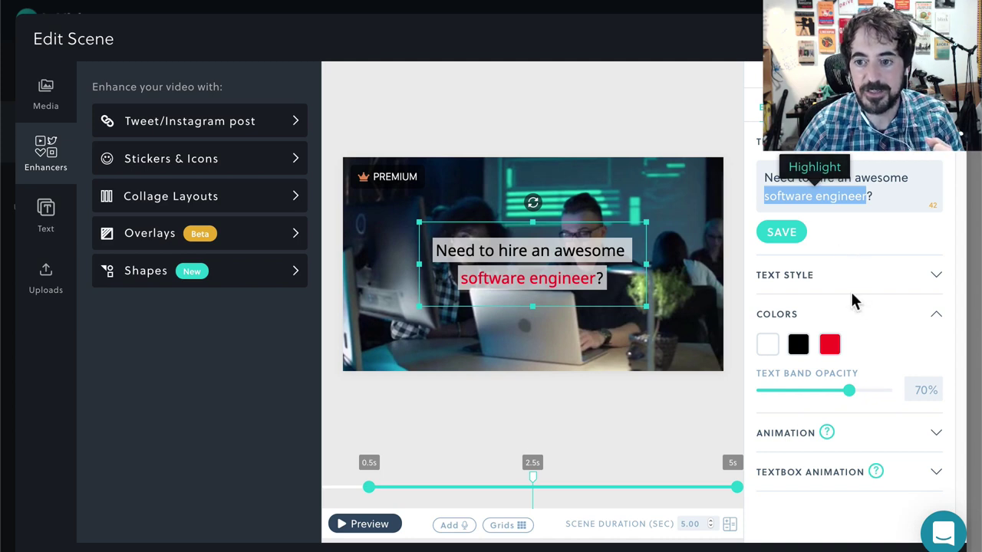
Step: Set the highlight colour to the red preset (#ff0310) after briefly trying green
left_click(856, 320)
left_click(855, 320)
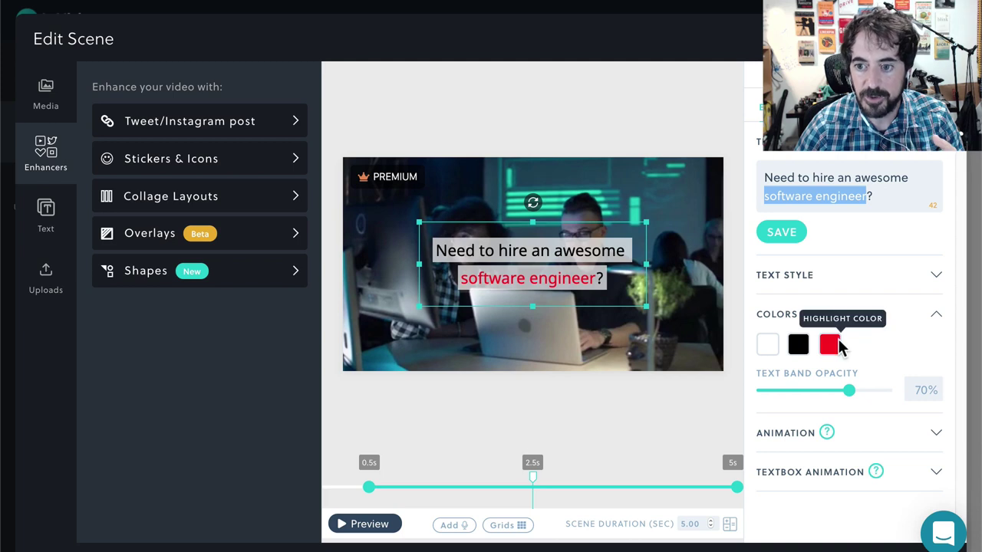
left_click(838, 343)
scroll(831, 353, "down", 1)
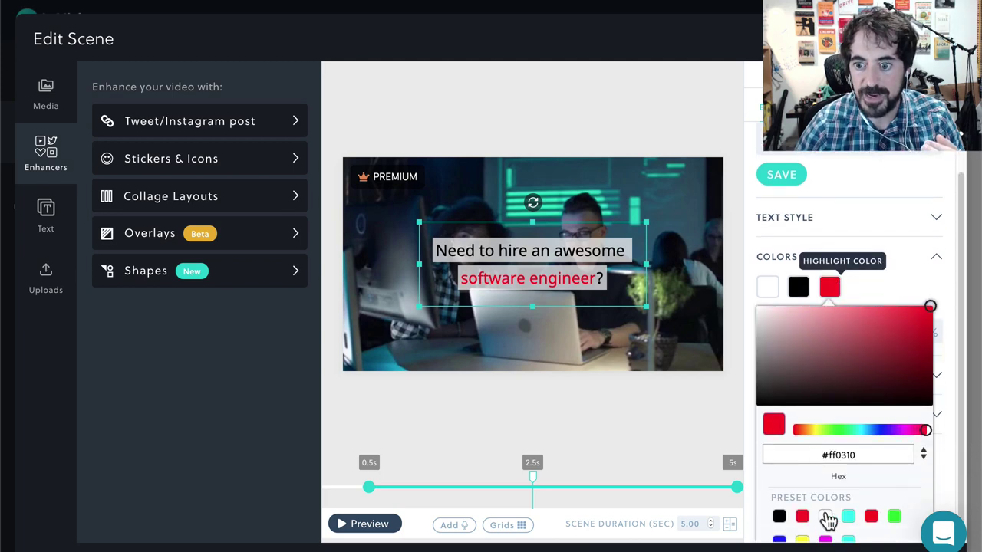
left_click(892, 518)
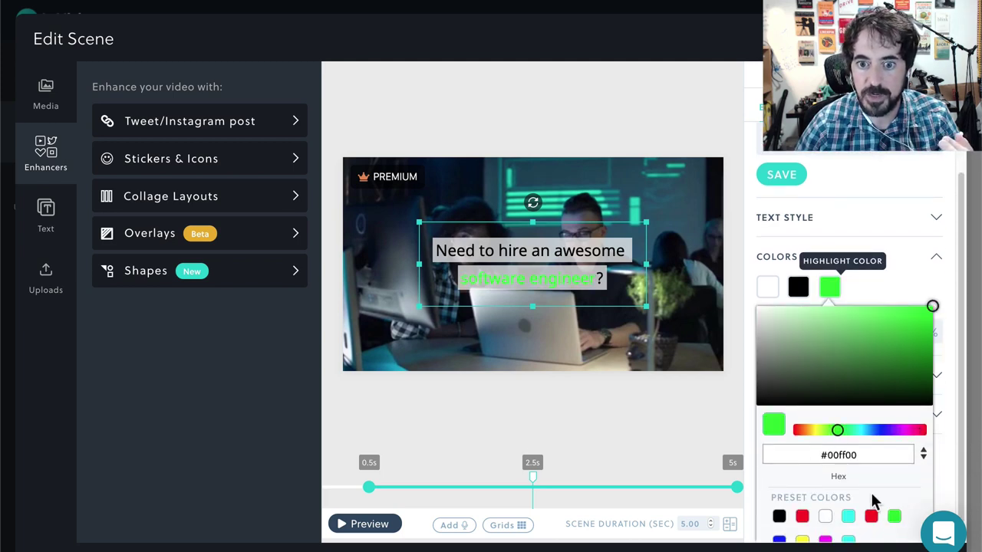
left_click(802, 518)
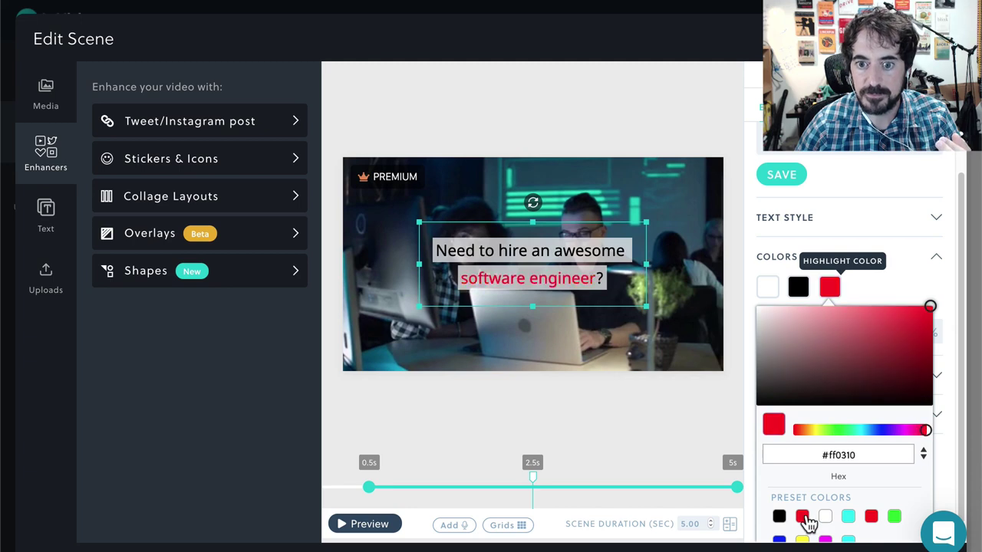
left_click(934, 257)
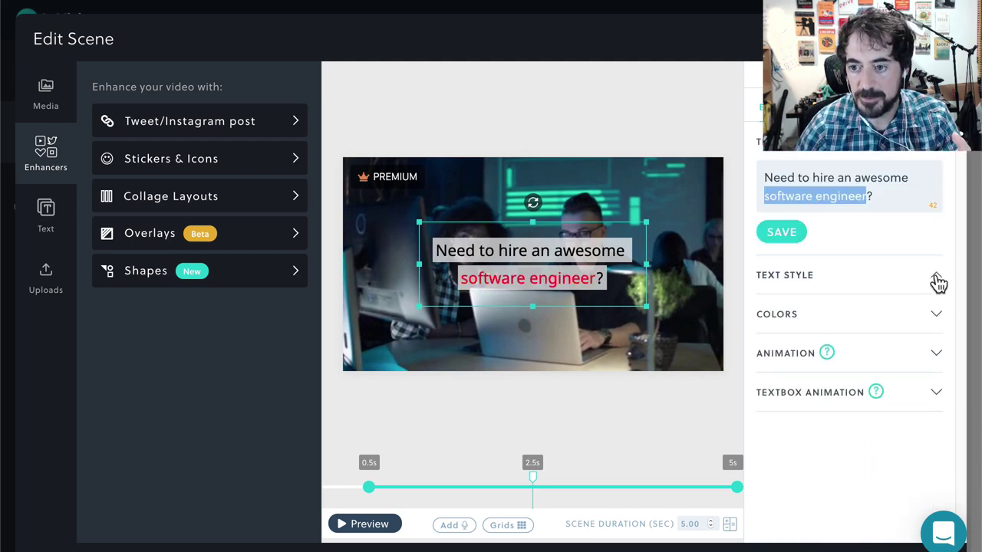
Step: Look over the caption's Text Style, then show its Animation settings: Line, Fade In Up
left_click(940, 279)
scroll(932, 272, "down", 2)
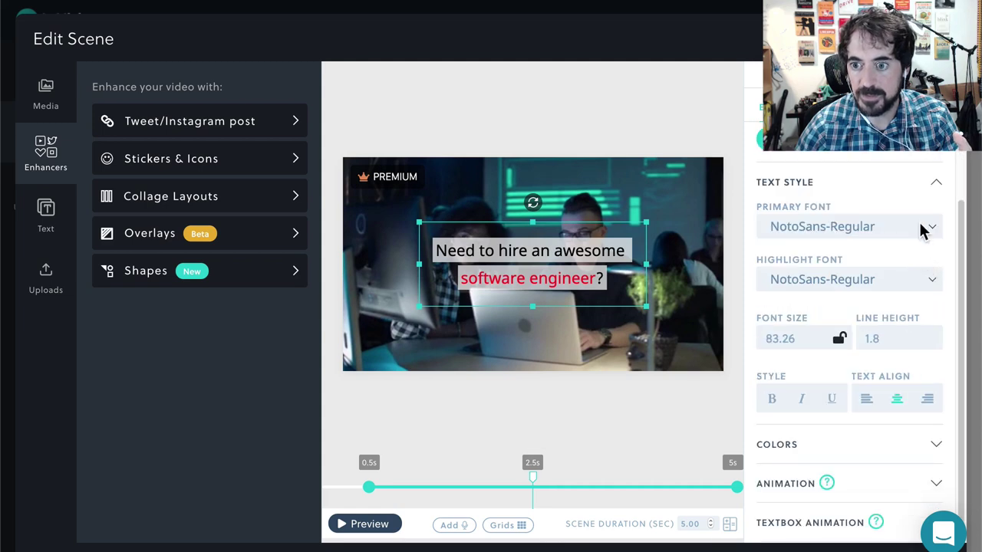
left_click(936, 188)
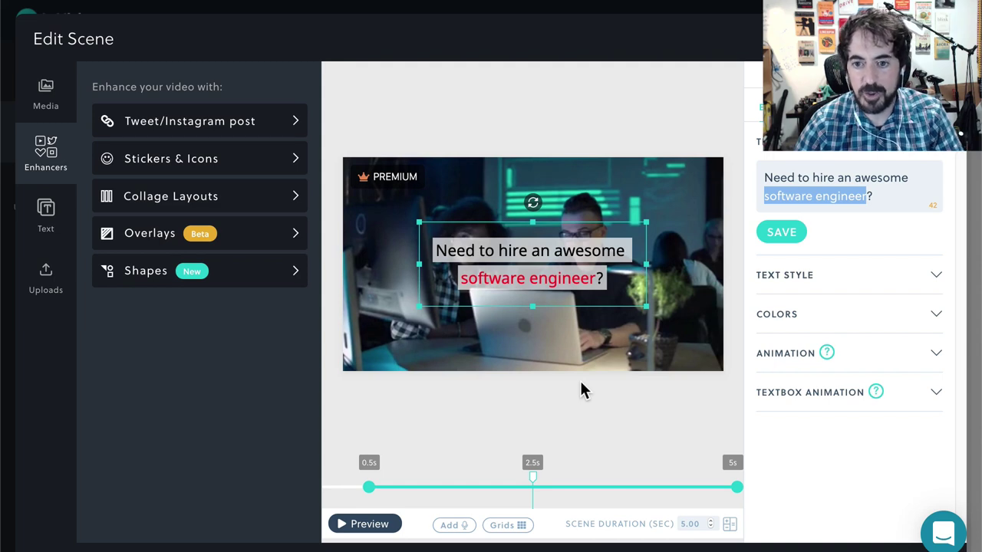
left_click(938, 364)
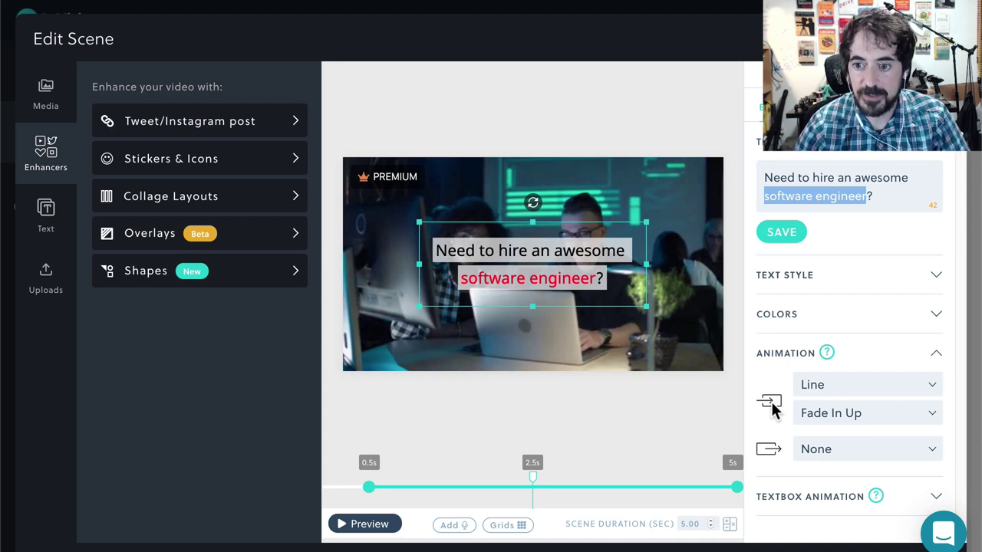
Step: Change the headline's entrance animation to Bounce In Down and preview the scene
left_click(879, 413)
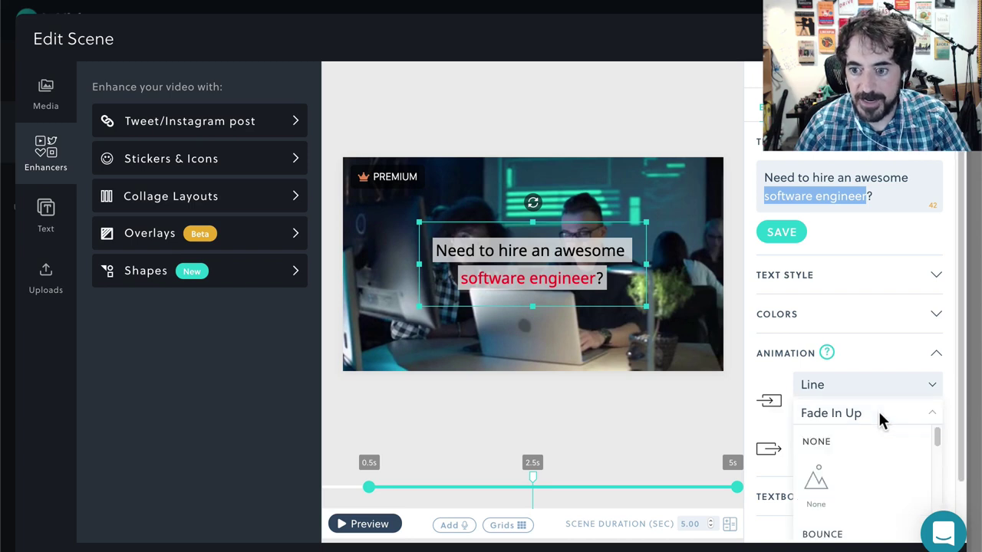
scroll(870, 441, "down", 1)
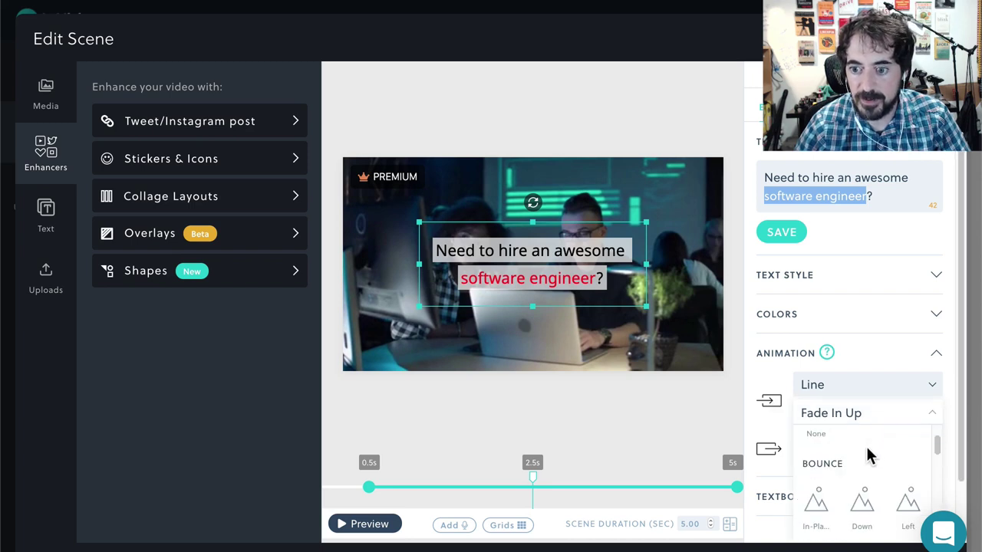
left_click(862, 506)
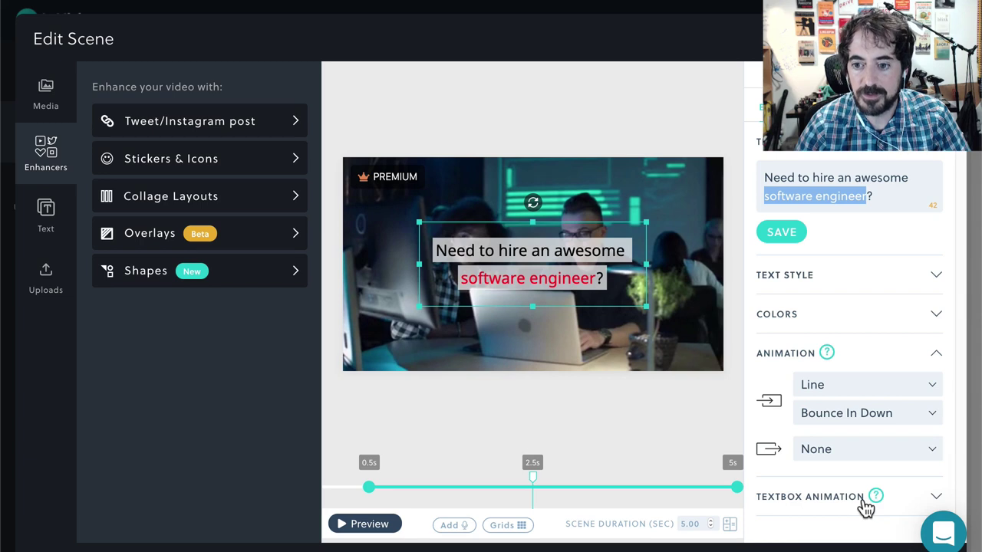
left_click(370, 525)
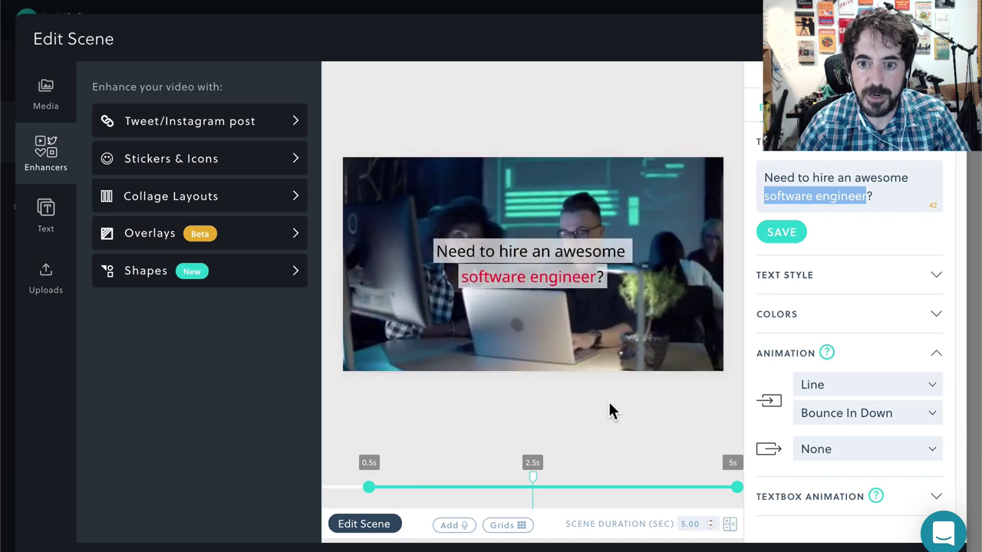
Step: Switch the entrance animation to Slide In Left and preview the scene again
left_click(934, 418)
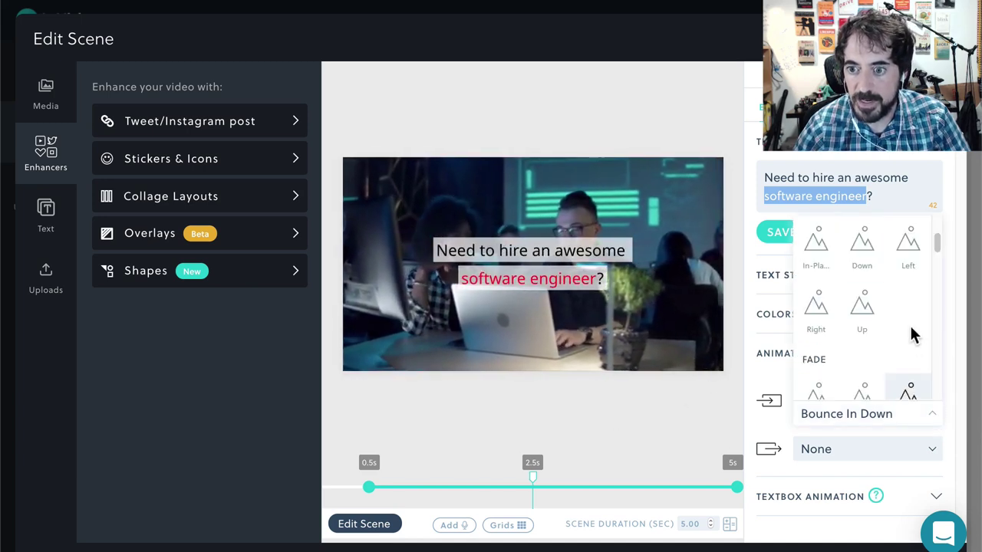
scroll(911, 330, "down", 1)
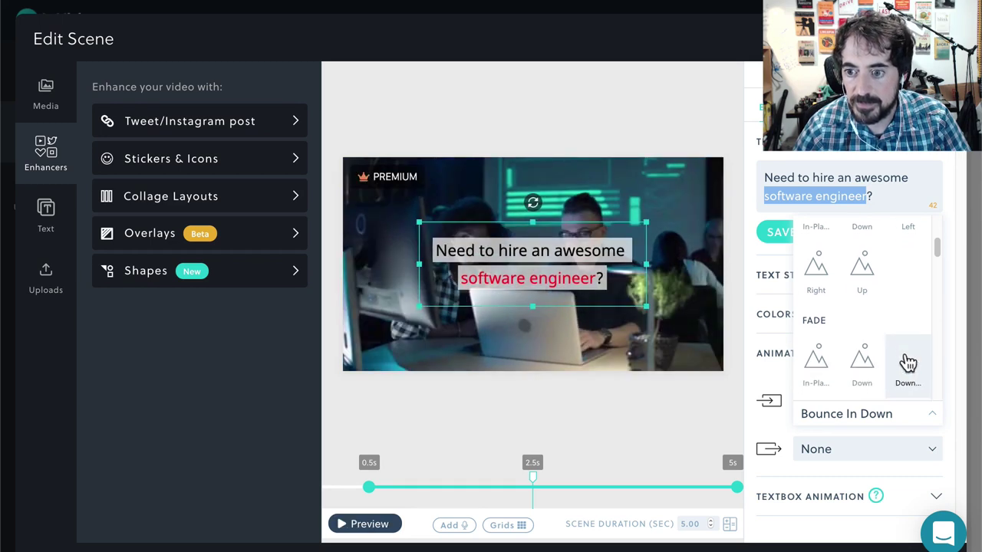
scroll(908, 363, "down", 4)
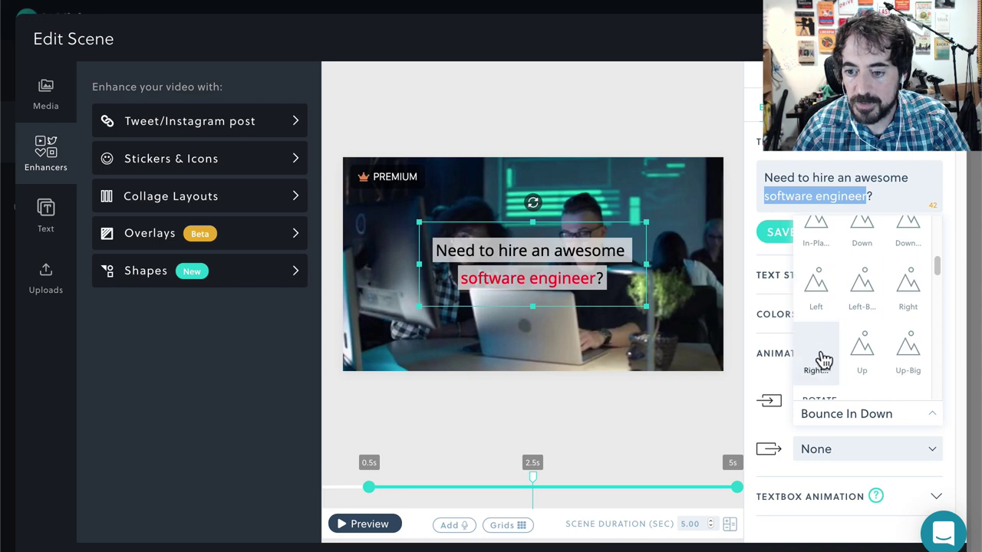
scroll(825, 361, "down", 3)
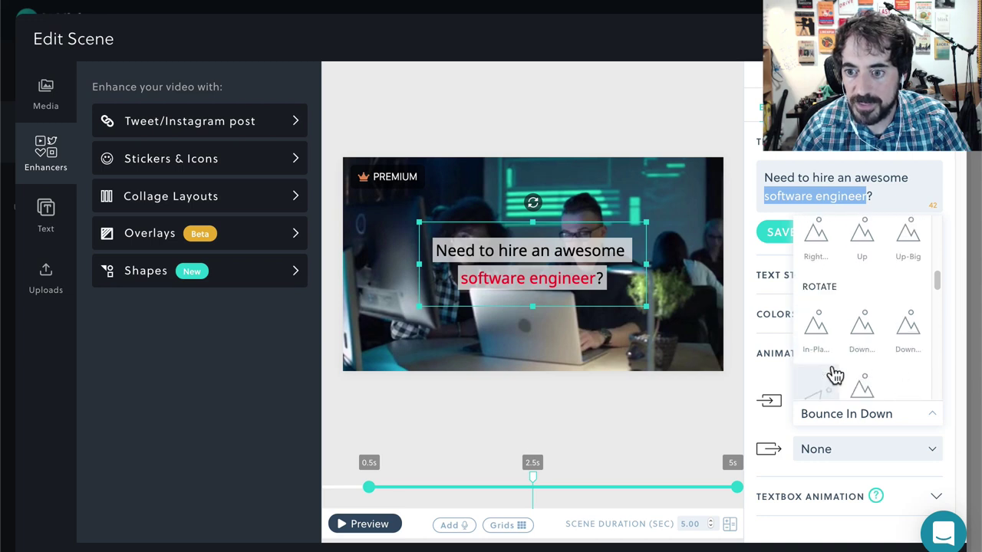
scroll(836, 368, "down", 10)
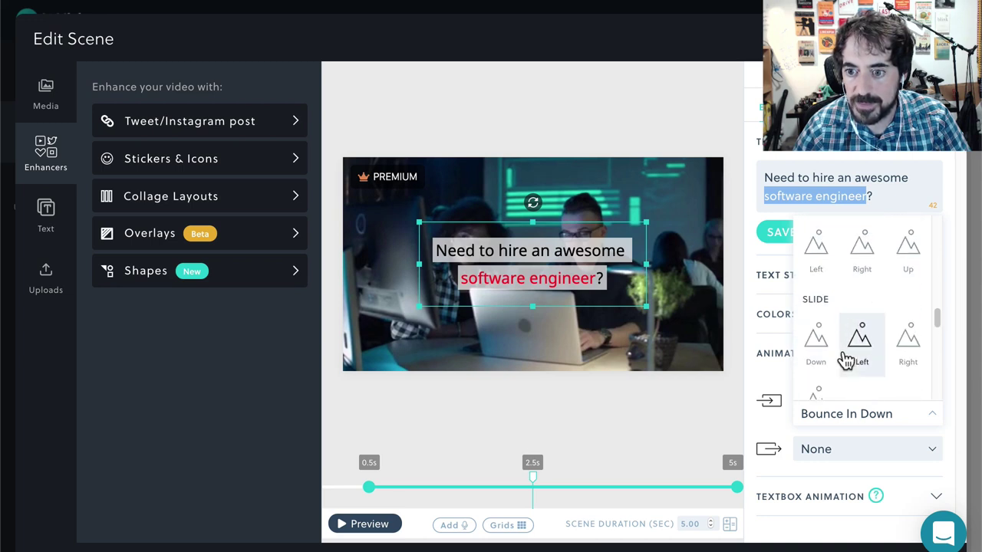
left_click(862, 347)
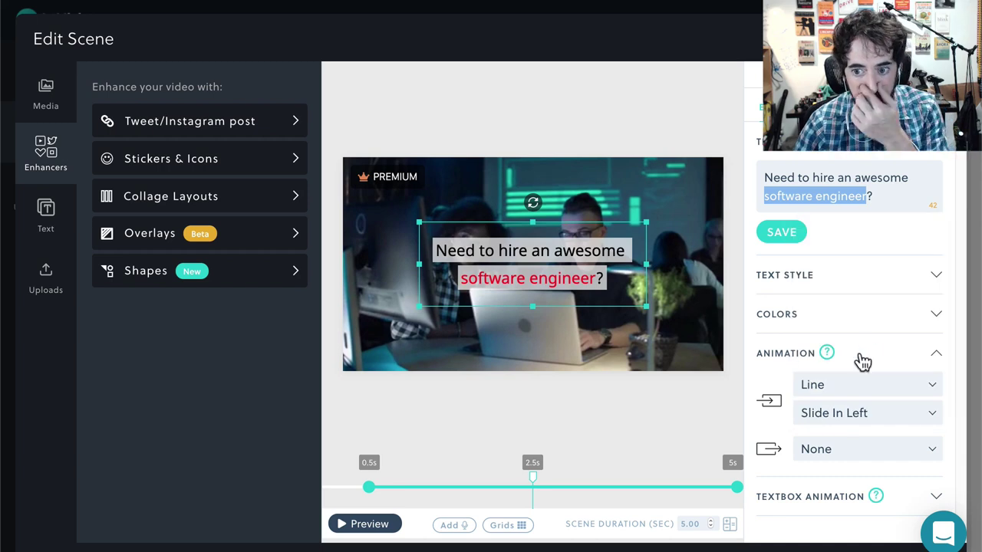
left_click(372, 525)
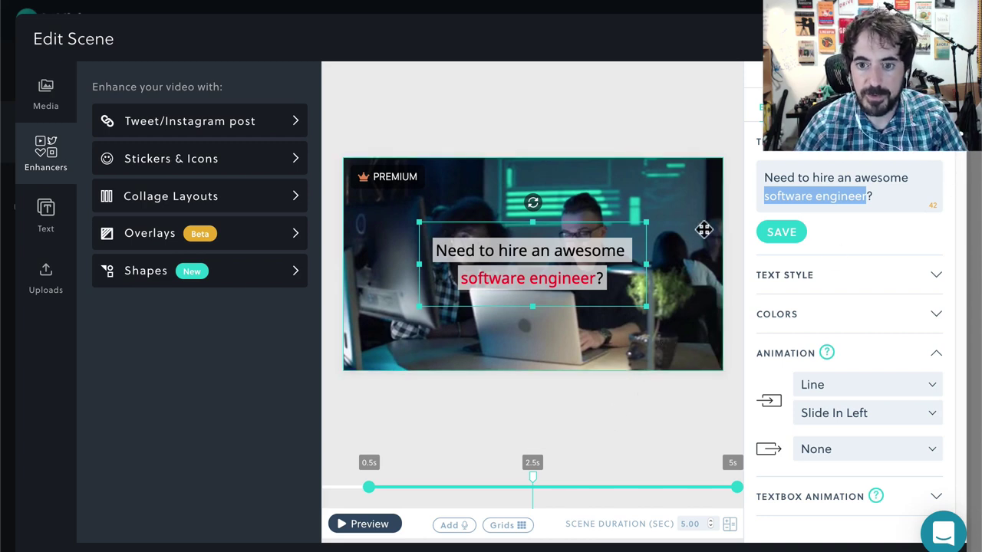
Step: Select the background video and look at the Tweet/Instagram post enhancer
left_click(646, 170)
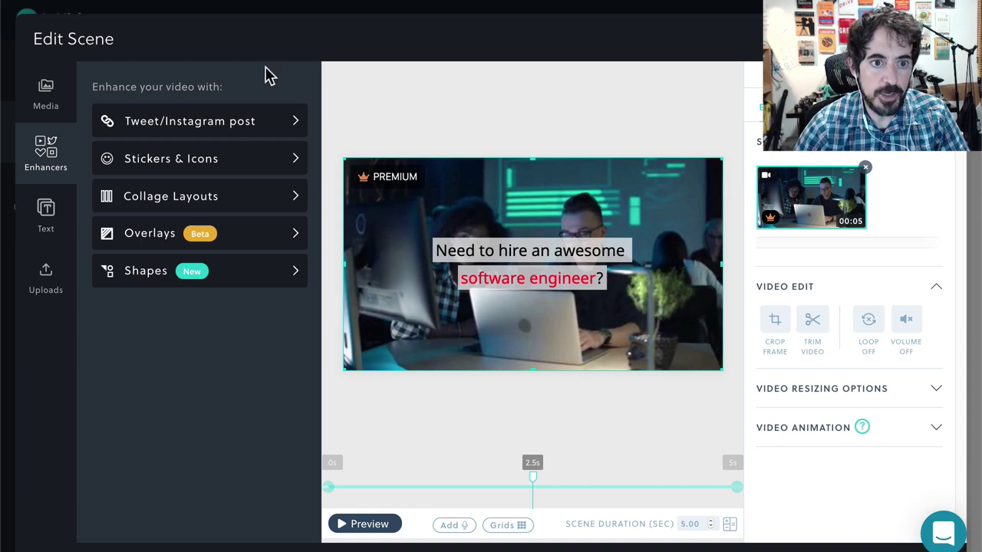
left_click(278, 123)
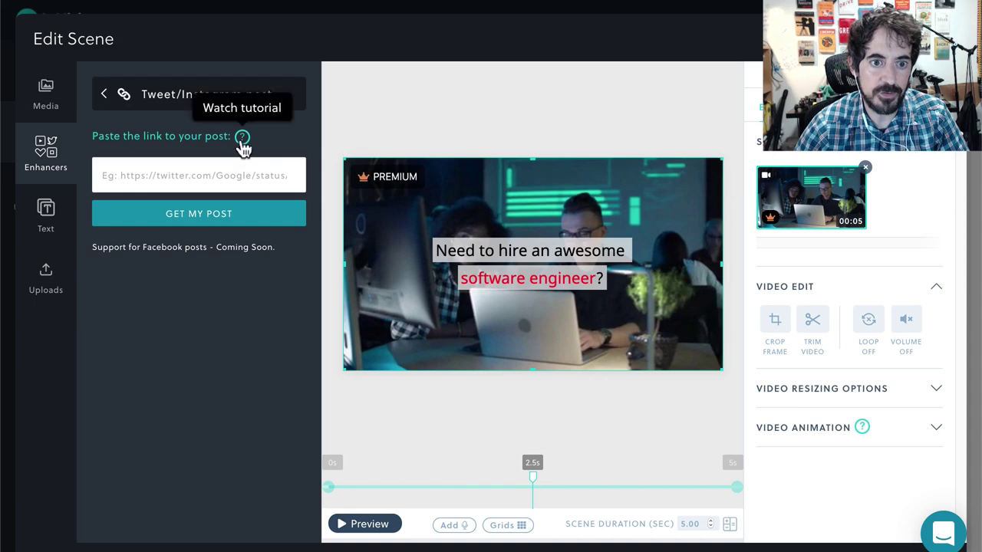
left_click(104, 97)
Step: Browse the Crime category in the Stickers & Icons library
left_click(300, 160)
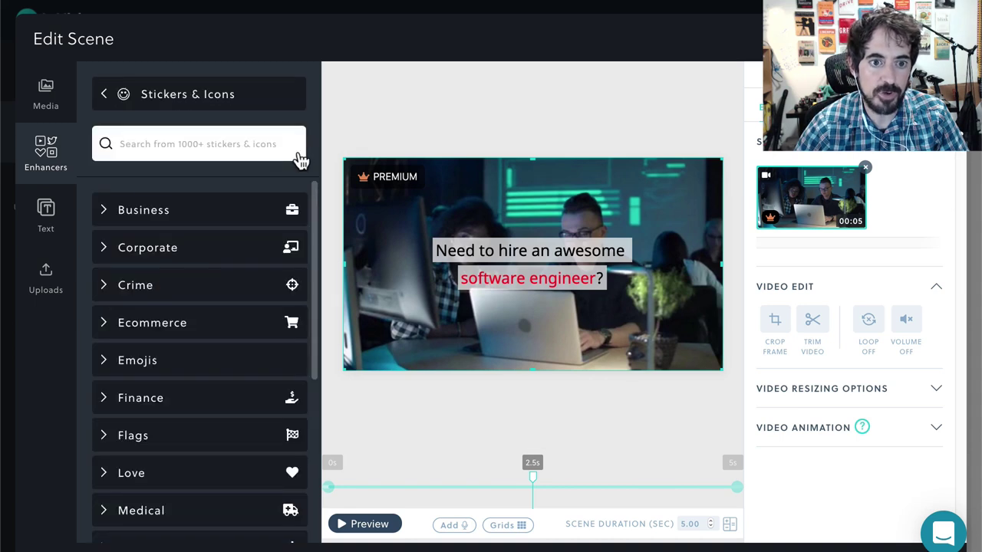
left_click(103, 287)
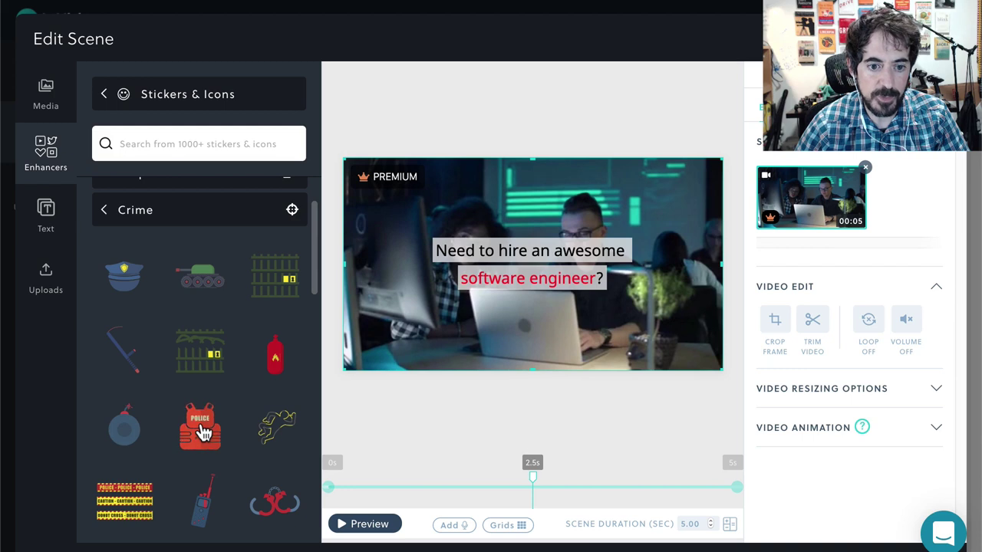
scroll(278, 380, "down", 4)
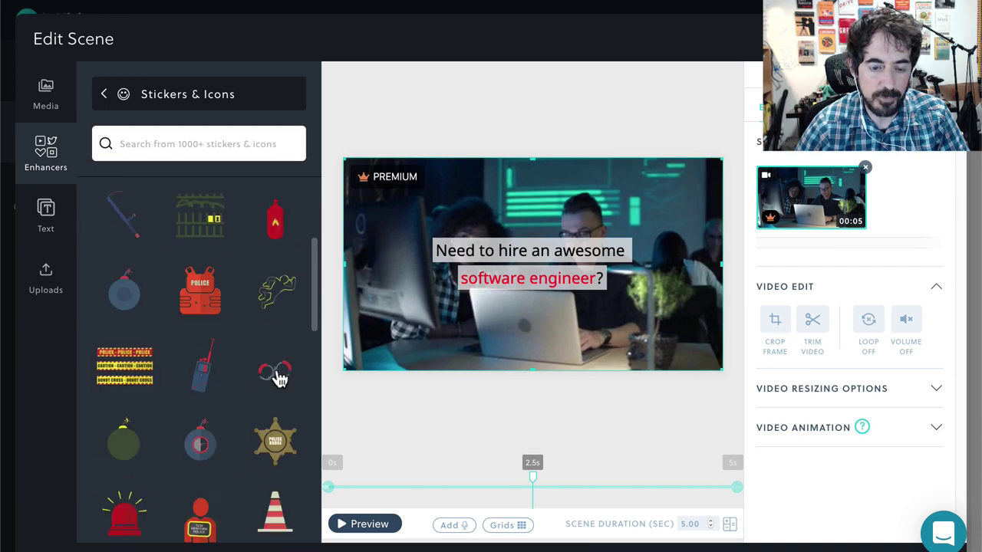
scroll(278, 379, "down", 5)
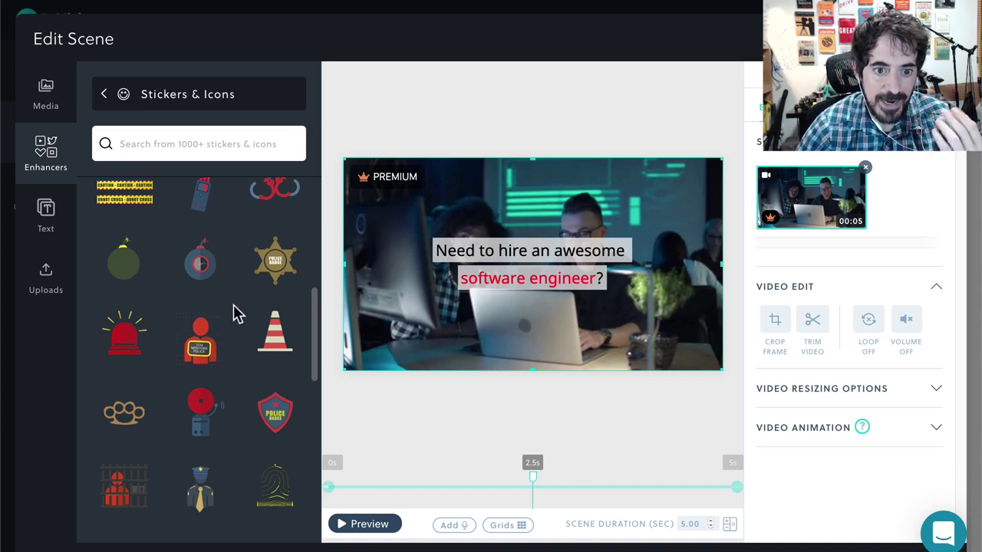
scroll(230, 322, "up", 3)
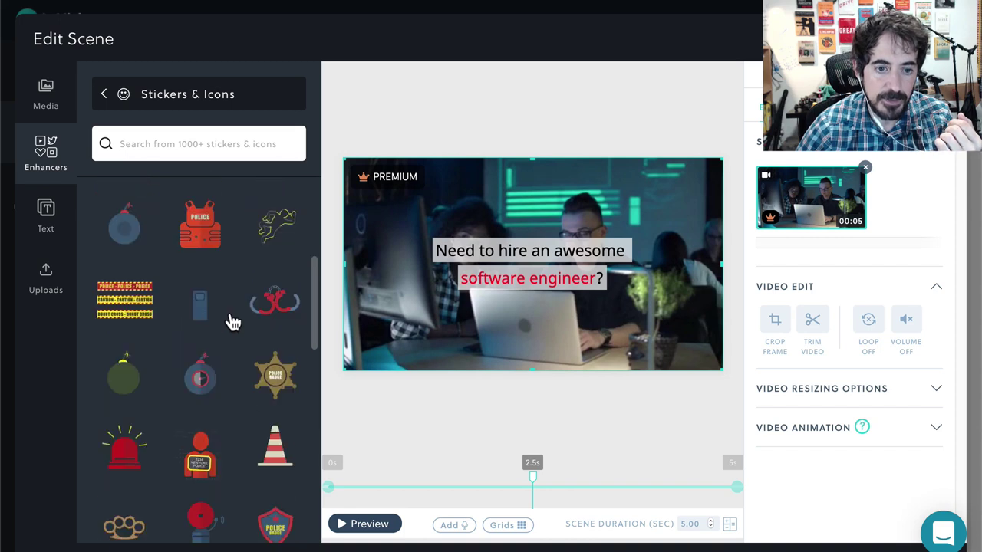
Step: Add a line-chart monitor sticker from a 'computer' search, top-right, appearing at 1.2s
left_click(176, 144)
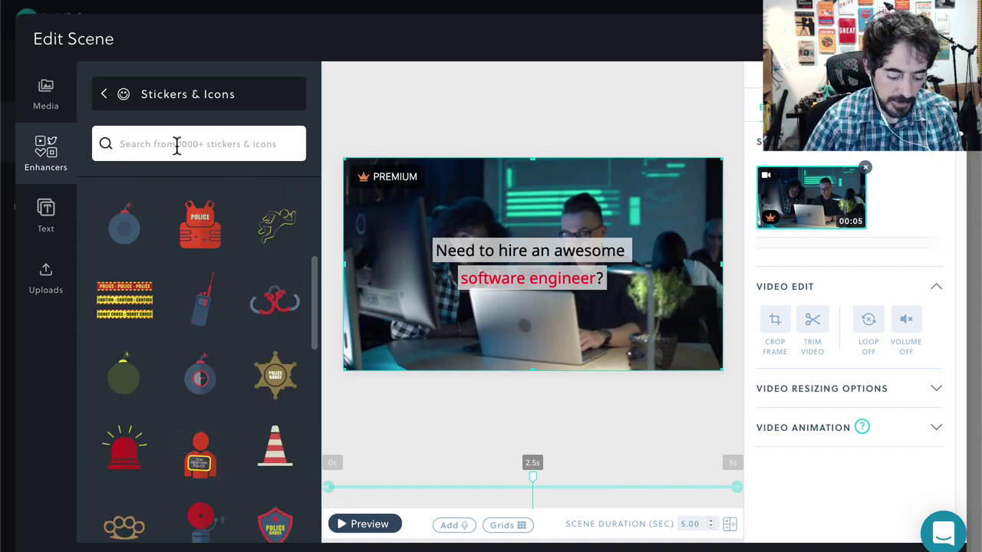
type("computer")
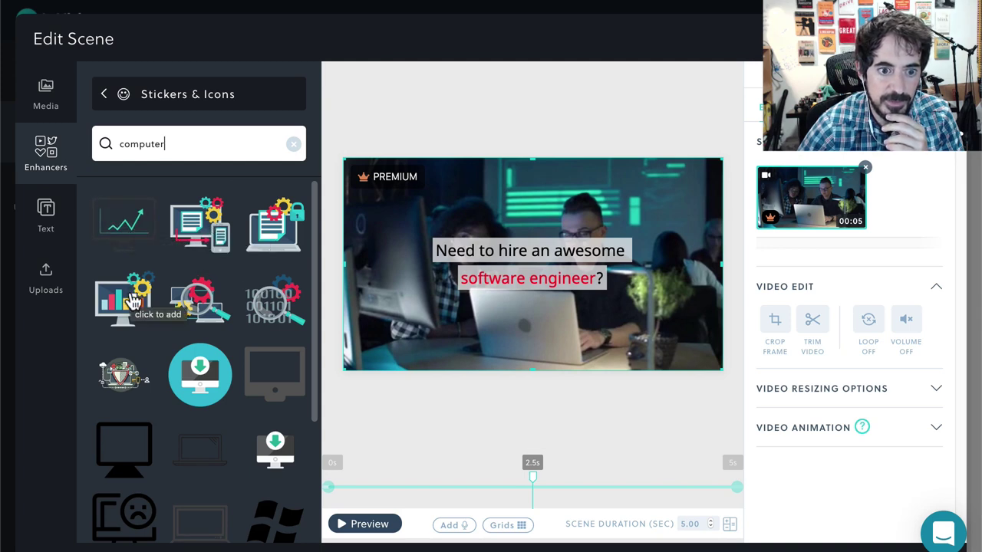
left_click(127, 230)
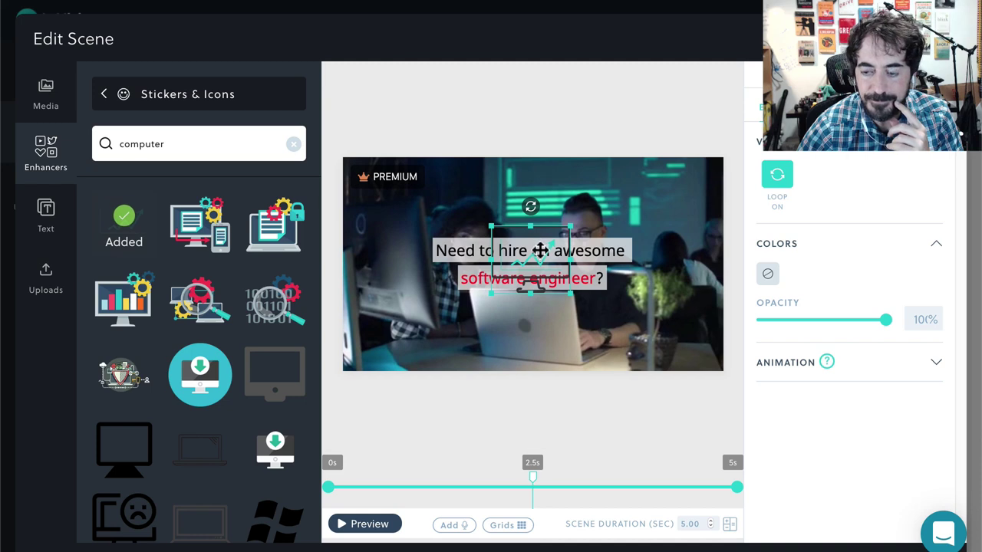
left_click_drag(541, 250, 683, 191)
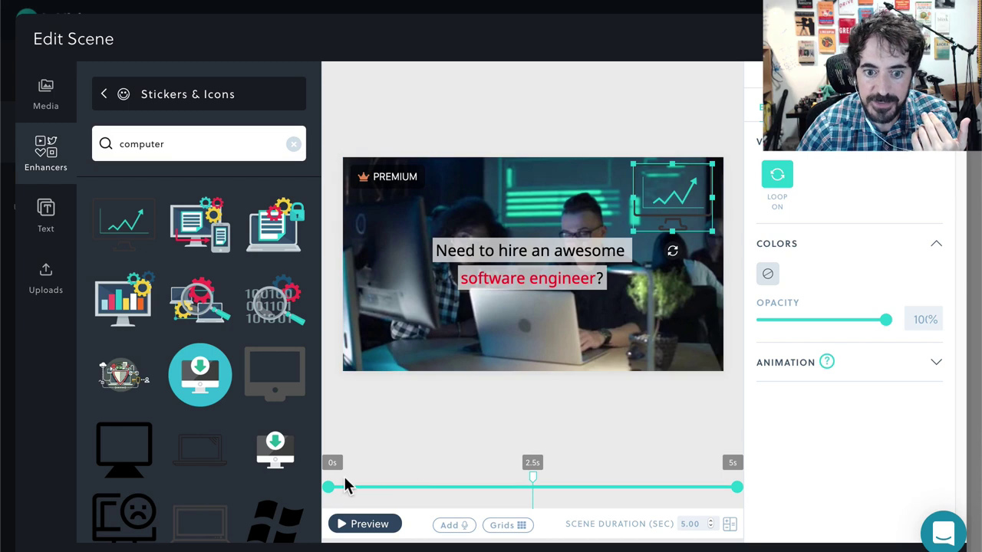
left_click_drag(330, 489, 427, 491)
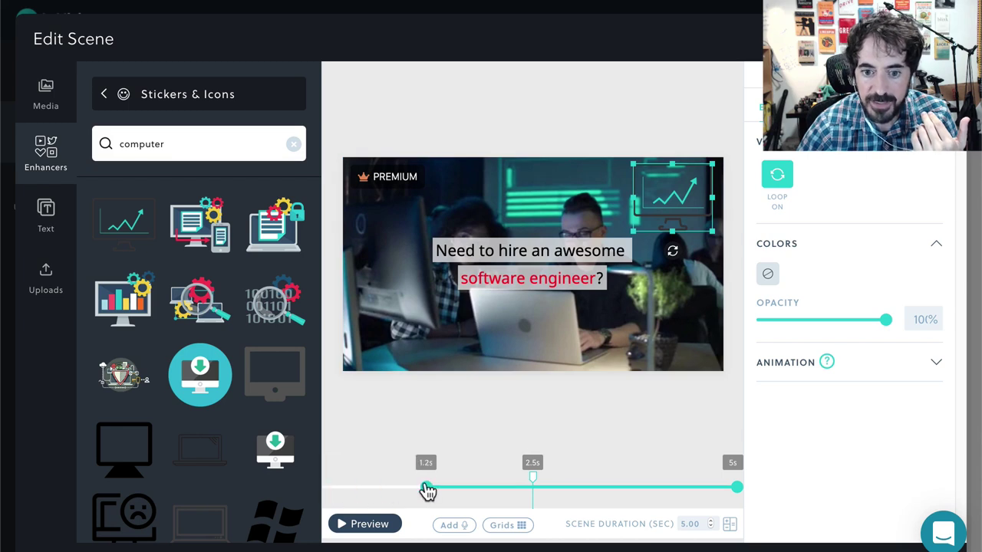
Step: Trim the chart sticker to end at about 3.9s and preview its 1.2s–3.9s timing
left_click_drag(735, 491, 647, 497)
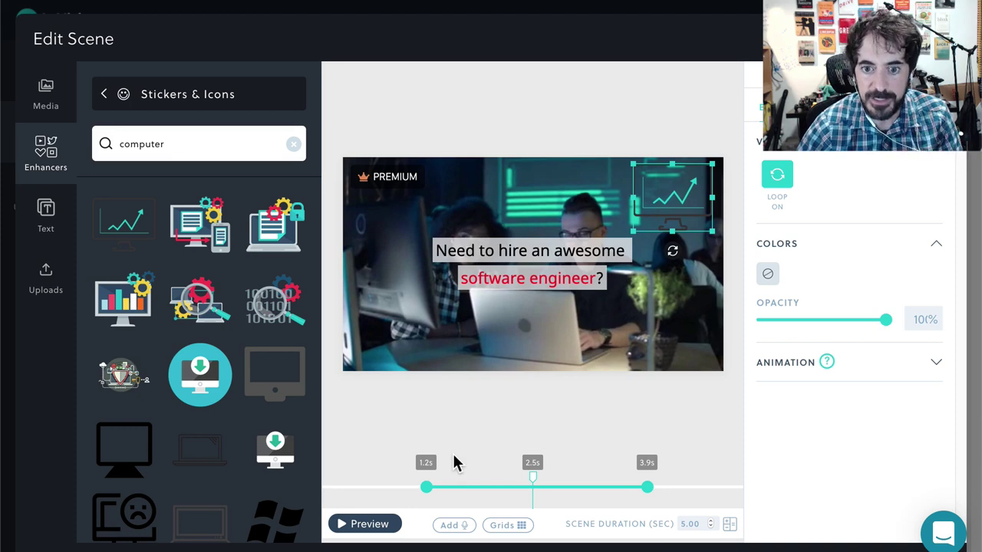
left_click(366, 526)
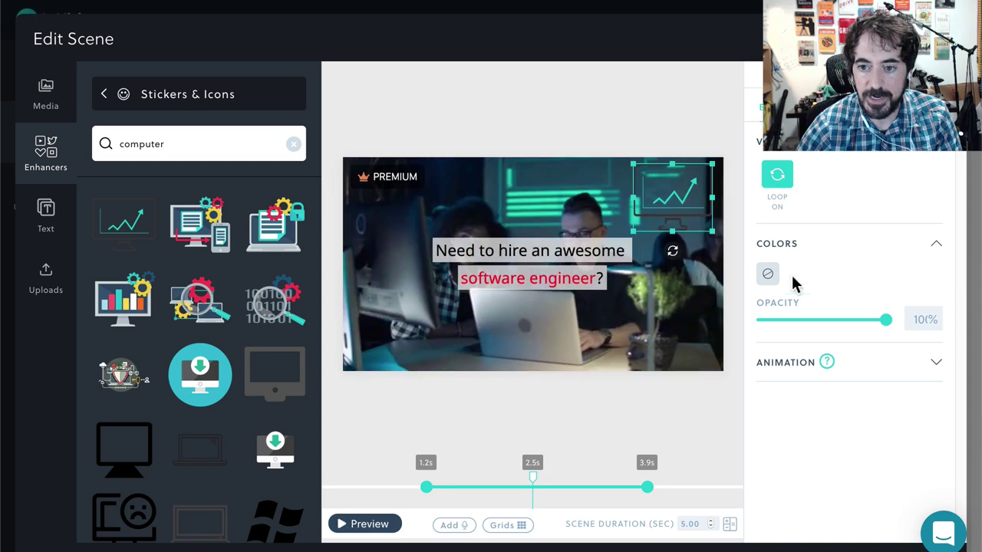
Step: Give the chart sticker a Fade Out exit animation, preview it, then delete the sticker
left_click(937, 364)
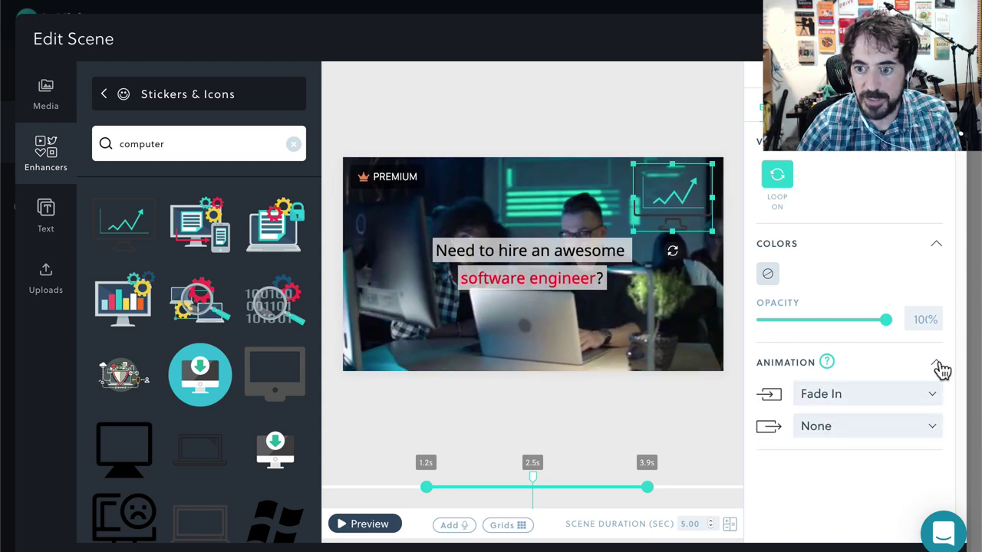
left_click(937, 427)
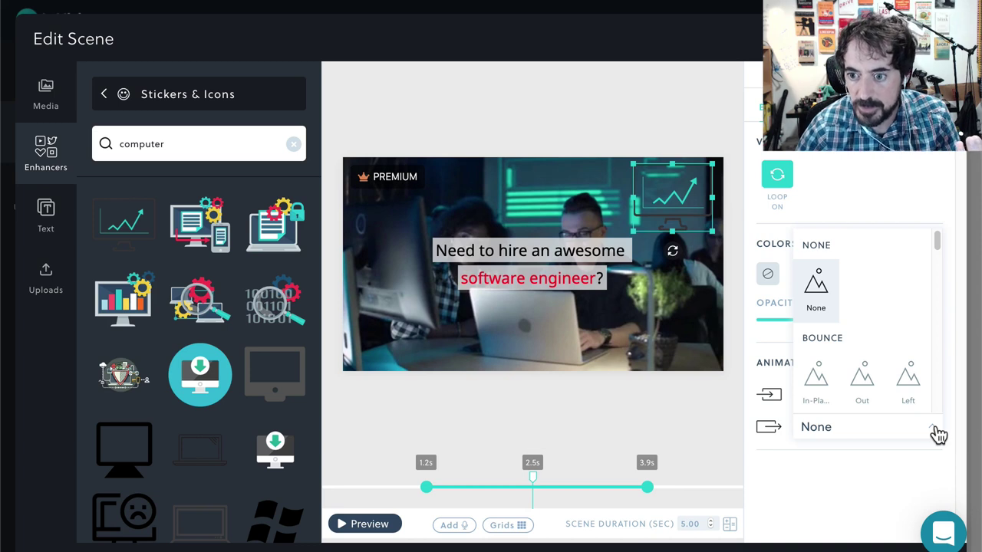
scroll(888, 369, "down", 1)
scroll(888, 368, "down", 5)
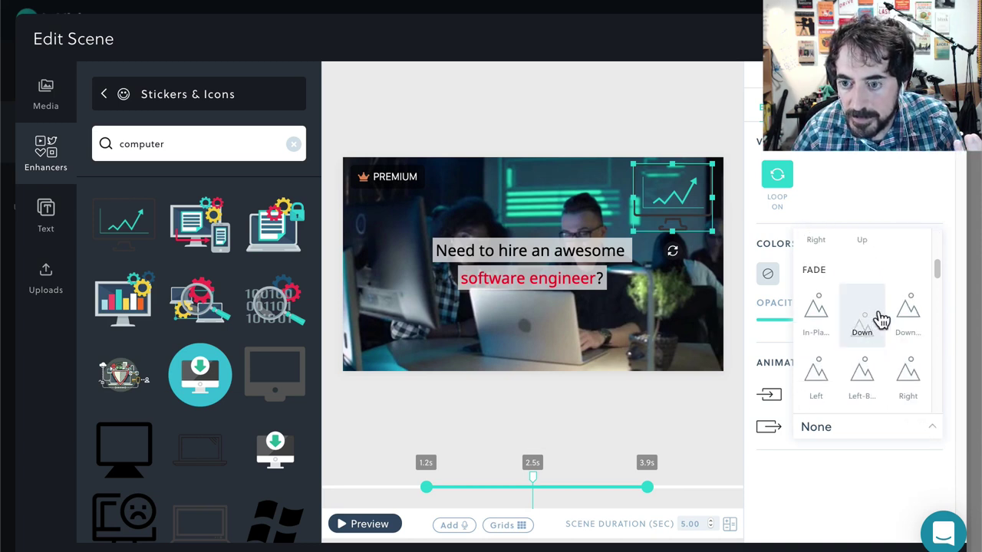
left_click(812, 326)
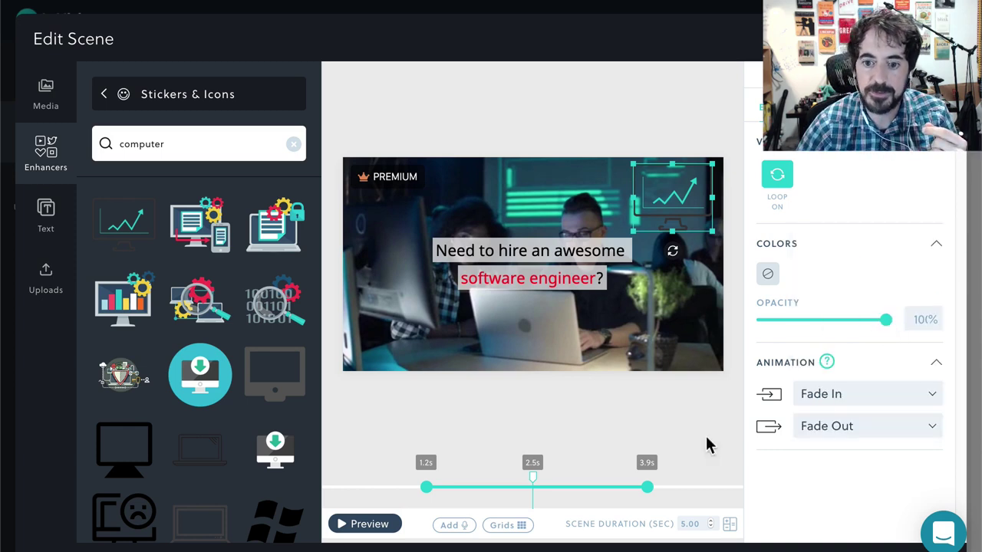
left_click(365, 524)
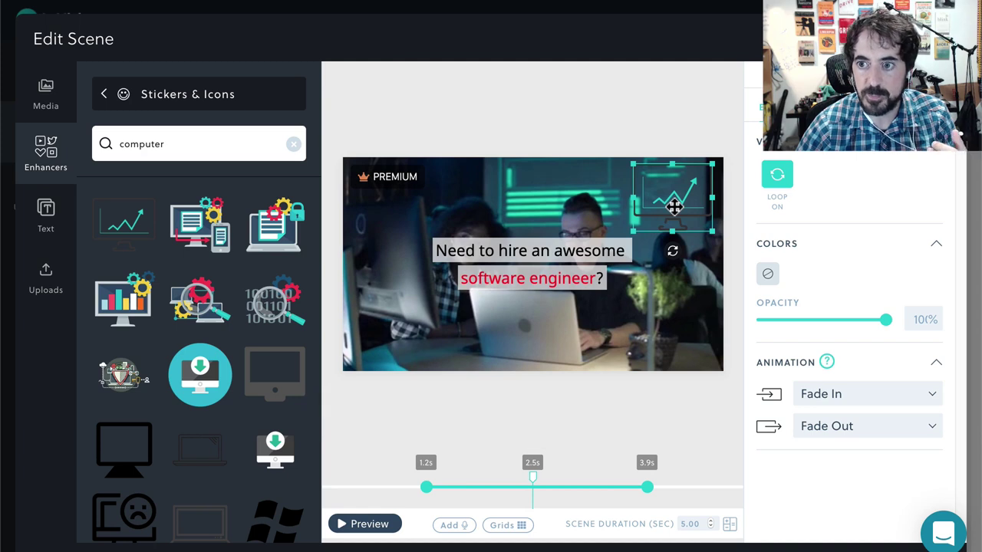
key("Delete")
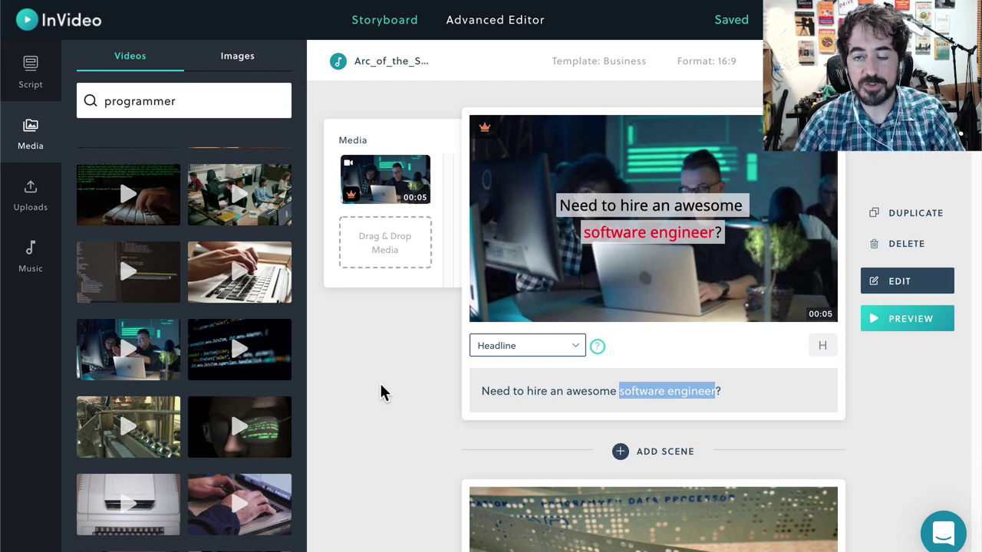
Step: Scroll the storyboard down to scene 2, 'Flooded with a ton of resumes?'
scroll(377, 379, "down", 4)
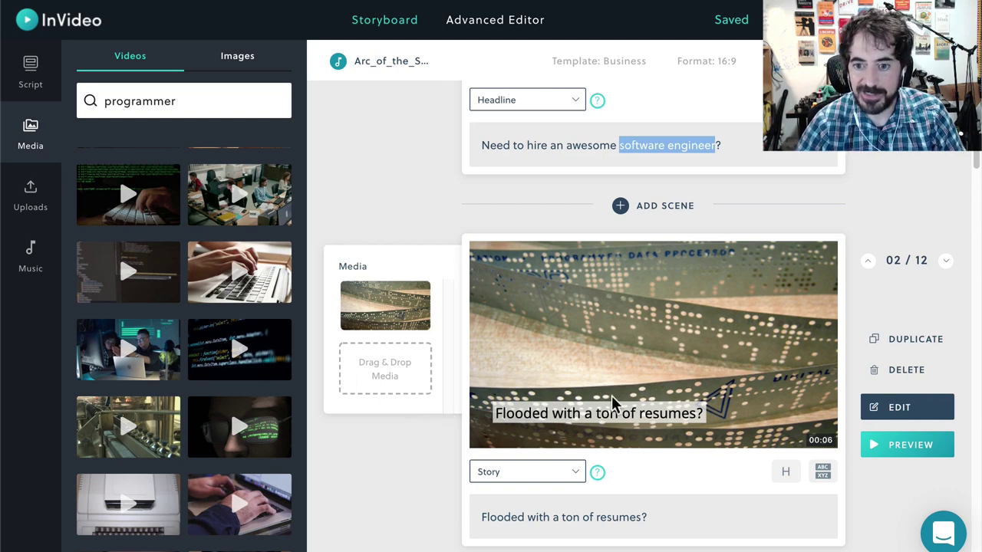
Step: Search media for 'resumes' and add the full, untrimmed résumé clip to scene 2
double_click(241, 105)
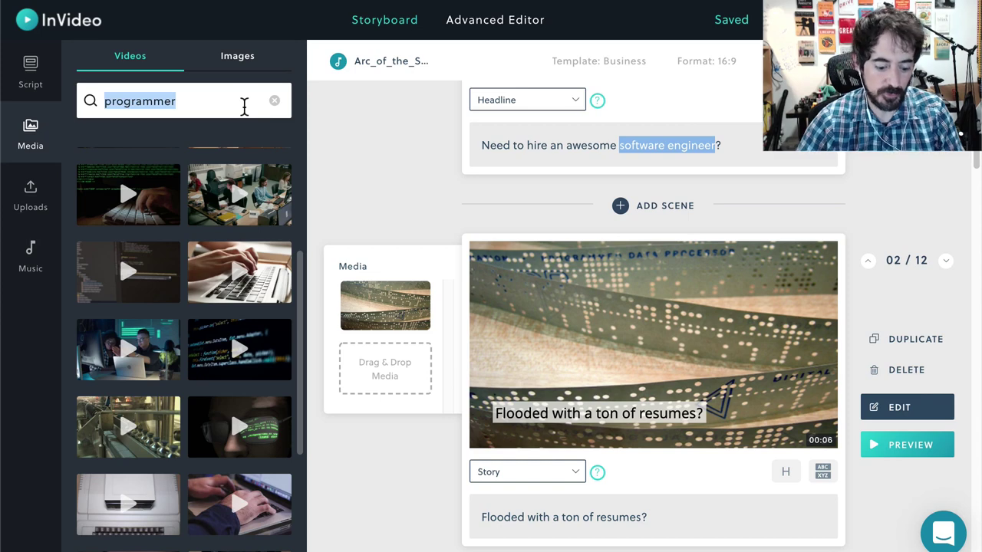
type("resumes")
key("Return")
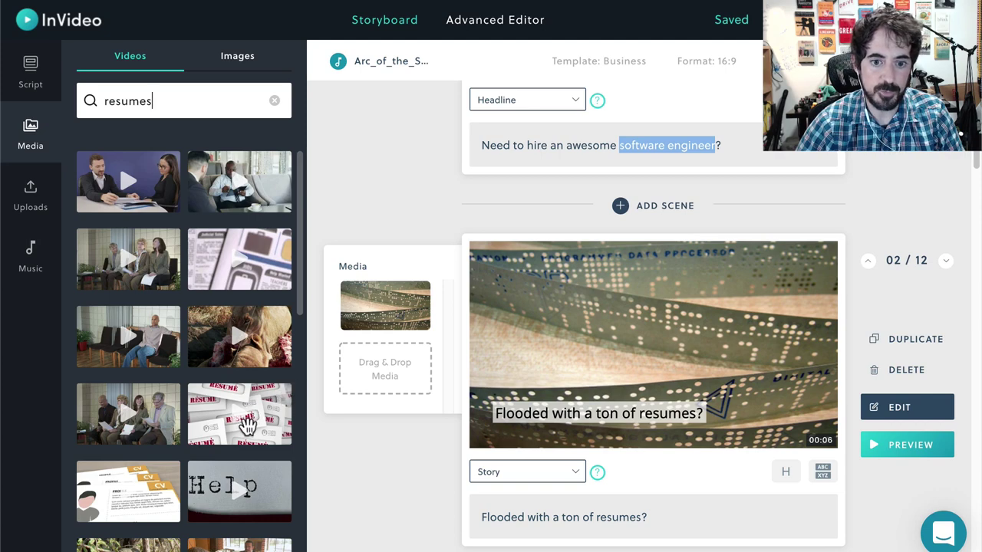
left_click_drag(246, 421, 399, 371)
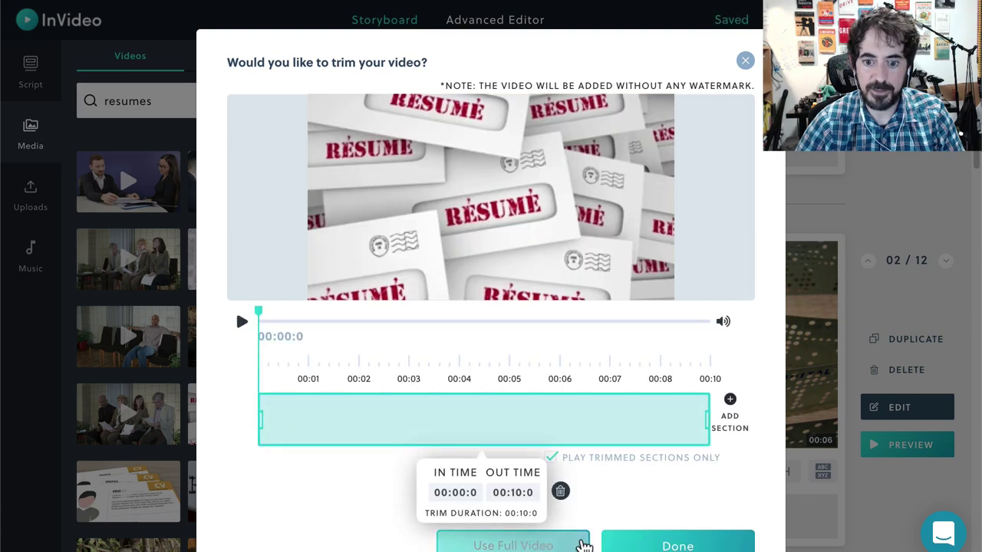
left_click(576, 545)
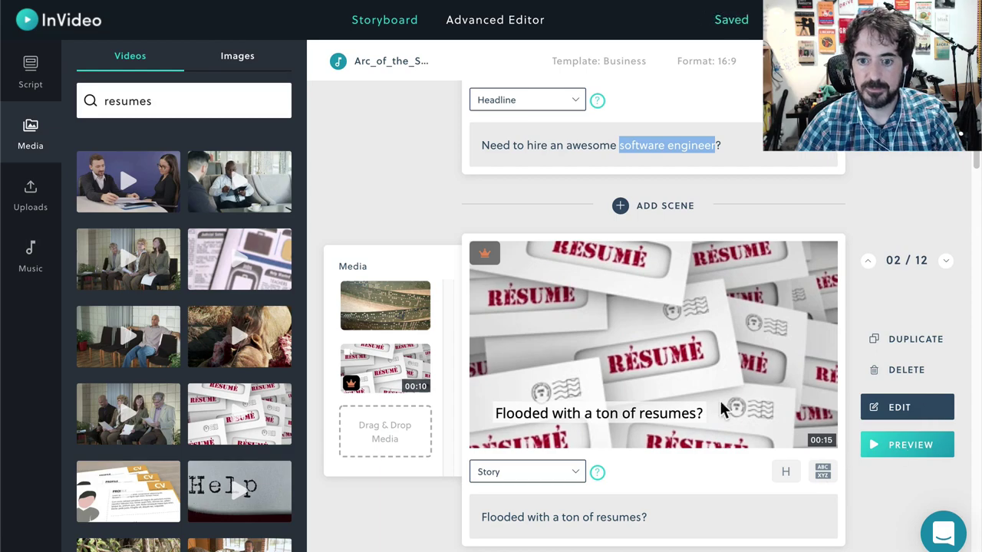
Step: Open the résumé scene in the editor and try setting its duration to 4
left_click(896, 411)
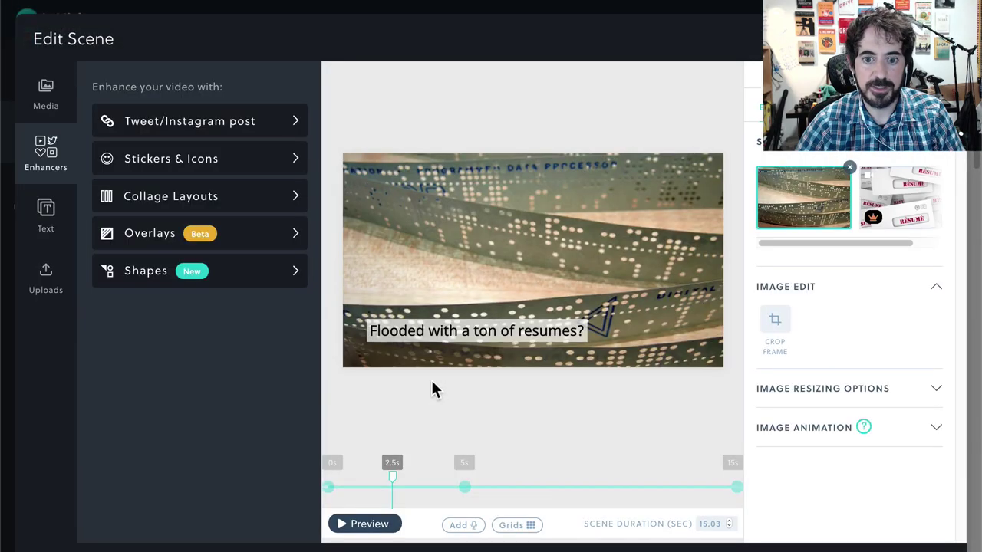
left_click(706, 522)
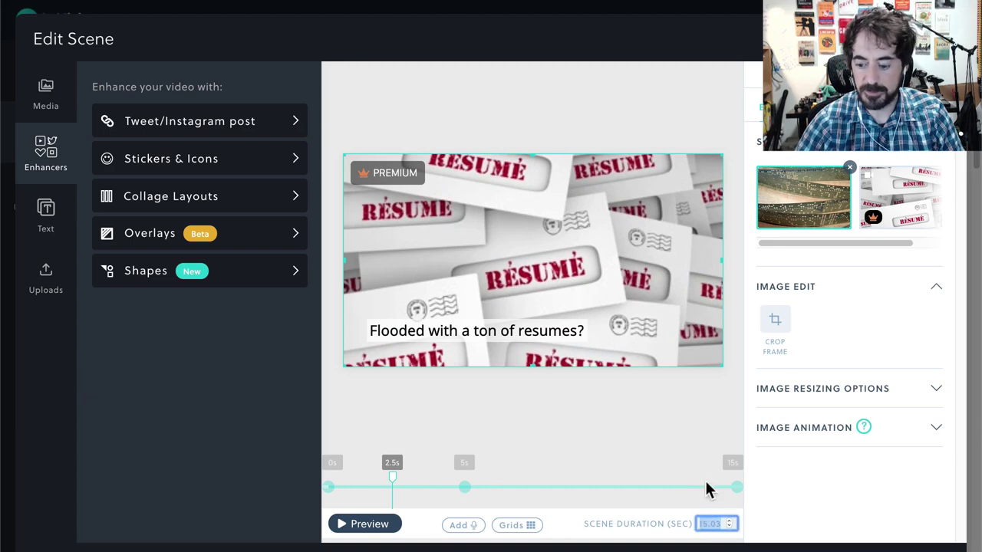
type("4")
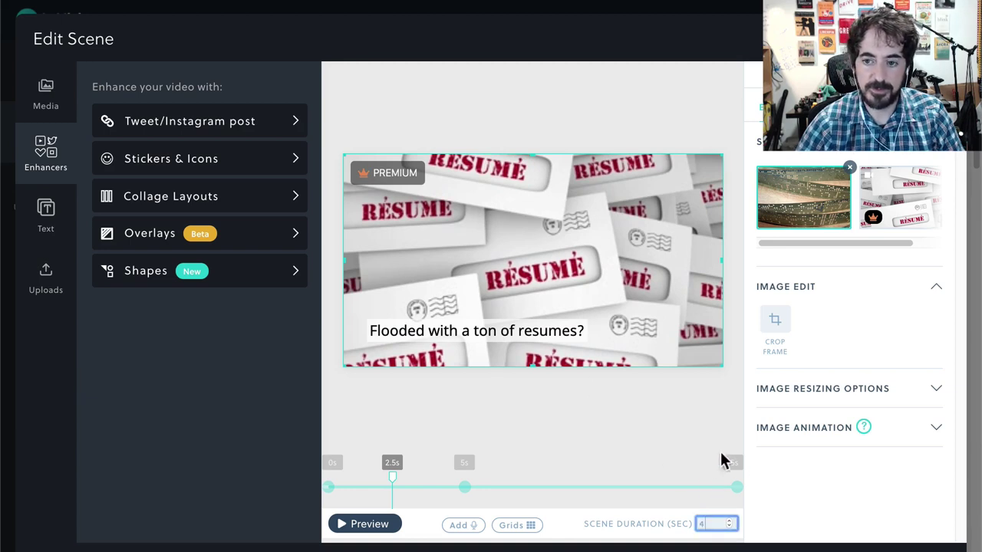
left_click(496, 329)
left_click(587, 365)
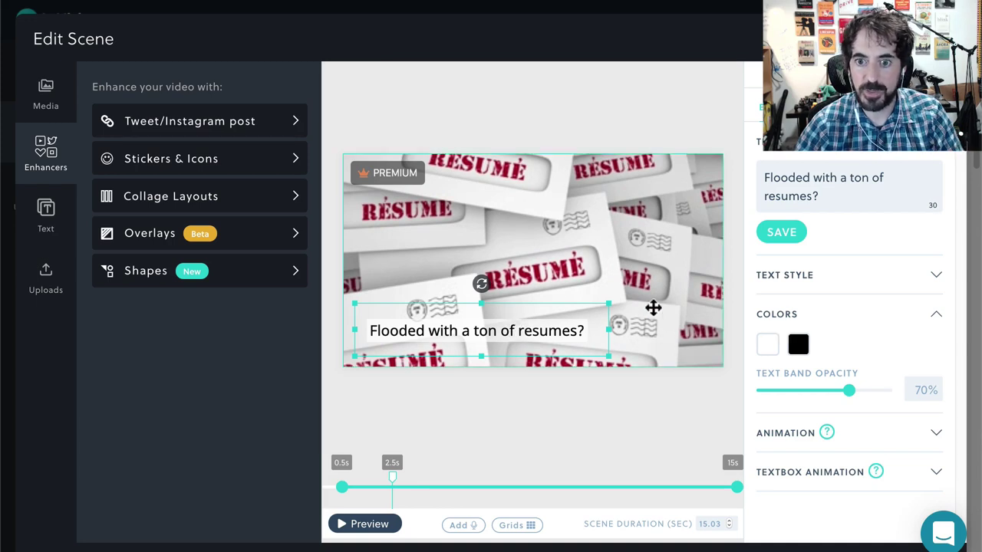
Step: Apply the second layout, with large three-line caption text, to the scene
left_click(665, 245)
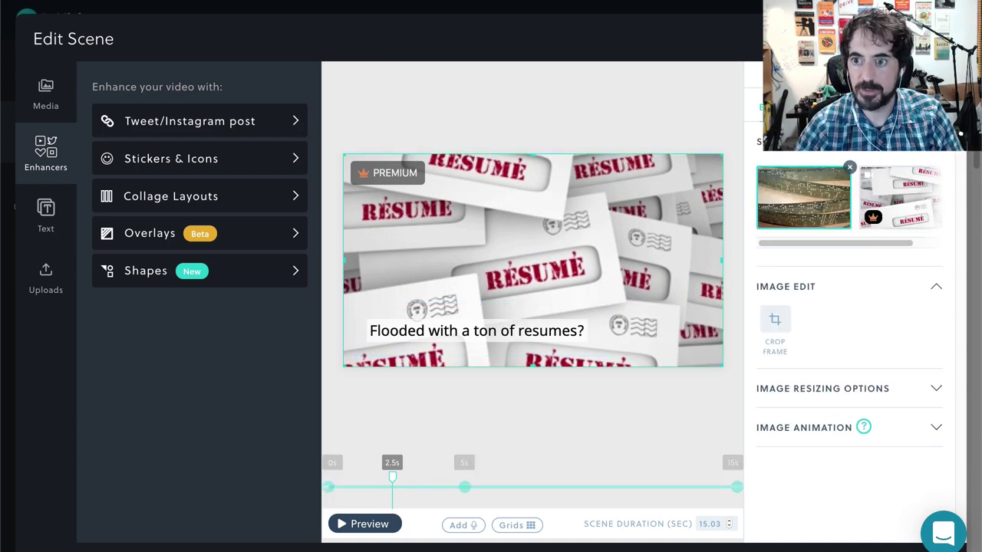
left_click(882, 108)
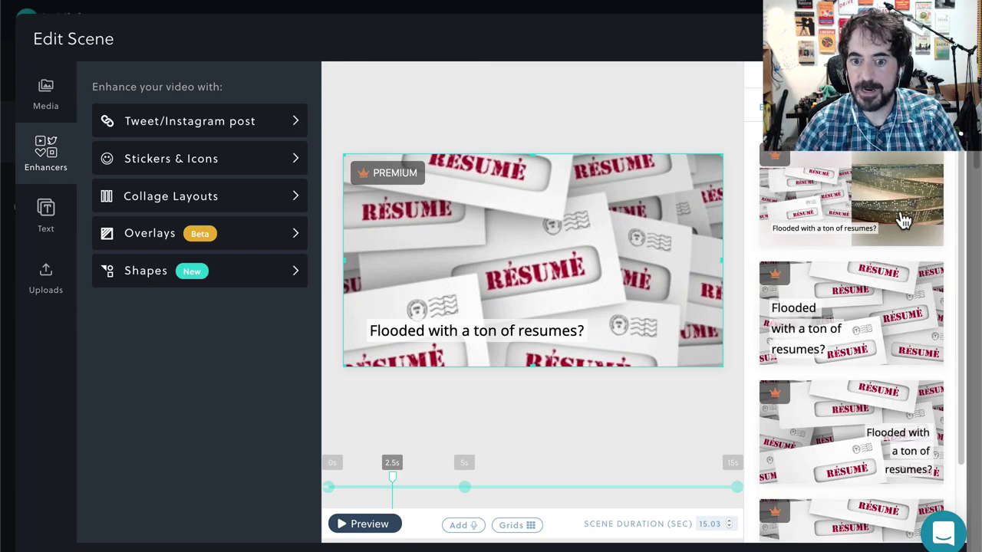
scroll(904, 221, "down", 1)
scroll(903, 221, "down", 2)
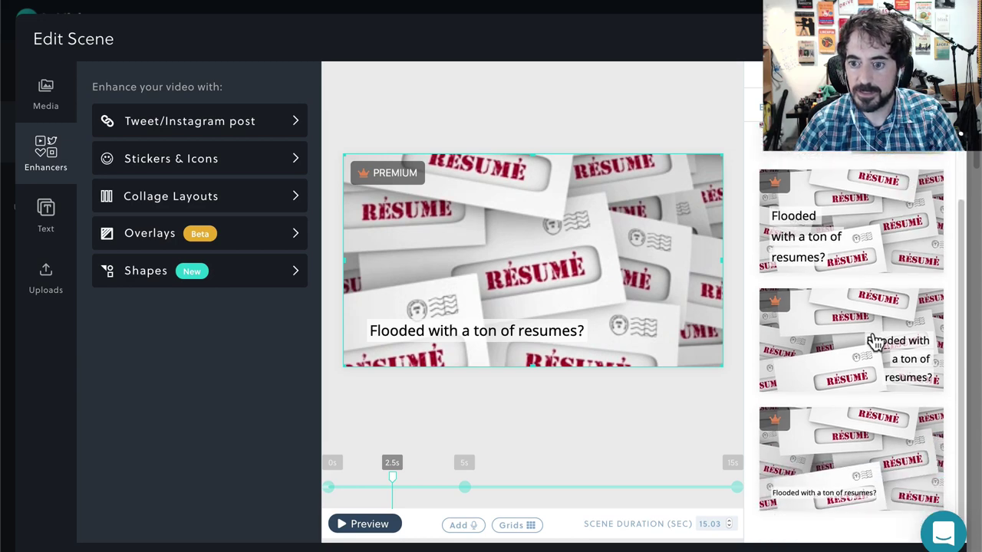
scroll(874, 342, "up", 2)
scroll(874, 340, "down", 1)
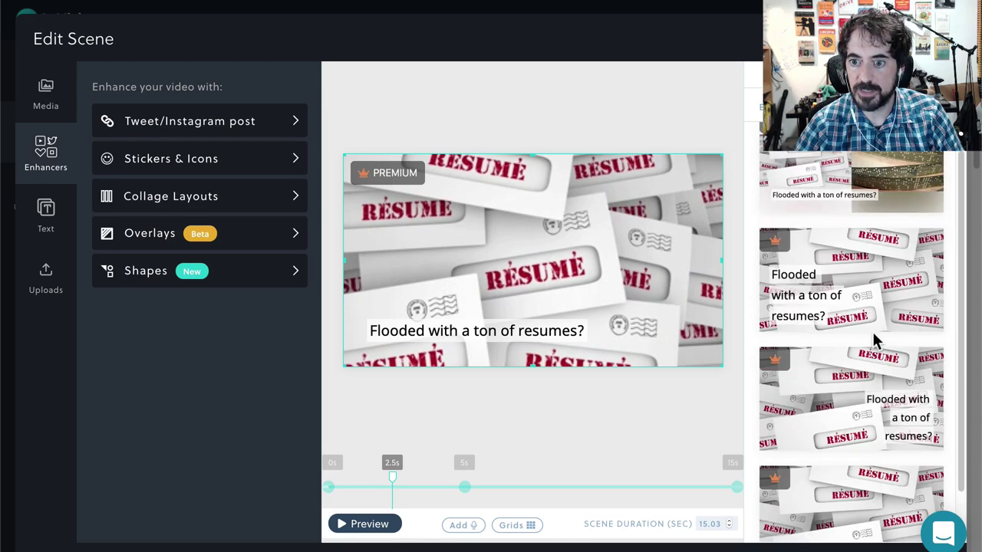
scroll(875, 340, "up", 1)
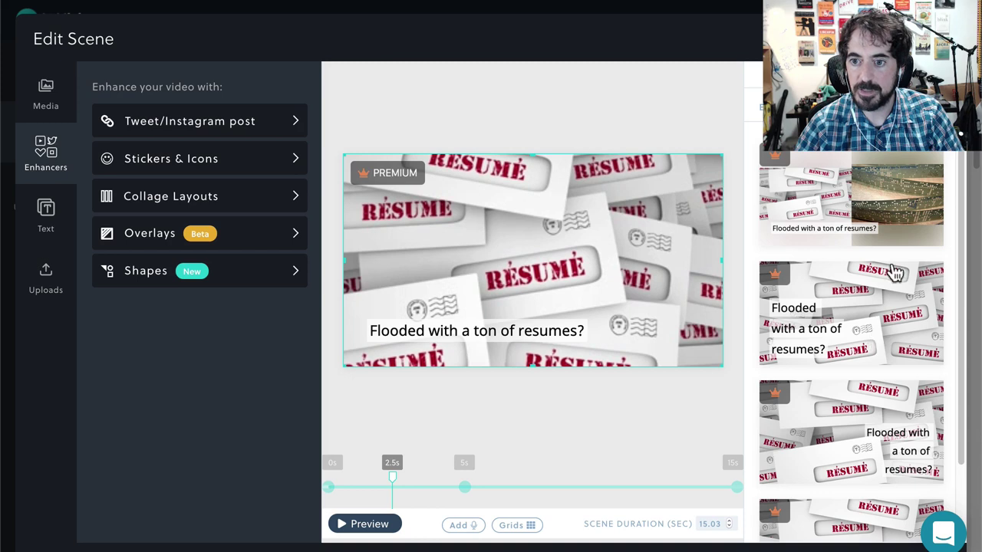
left_click(868, 337)
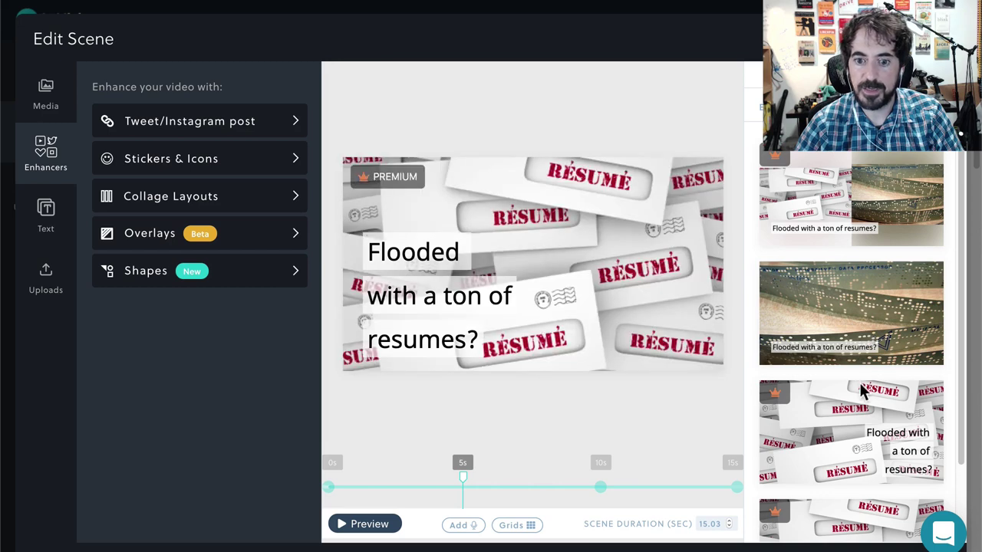
Step: Preview the redesigned scene and set its duration to 5 seconds
left_click(370, 524)
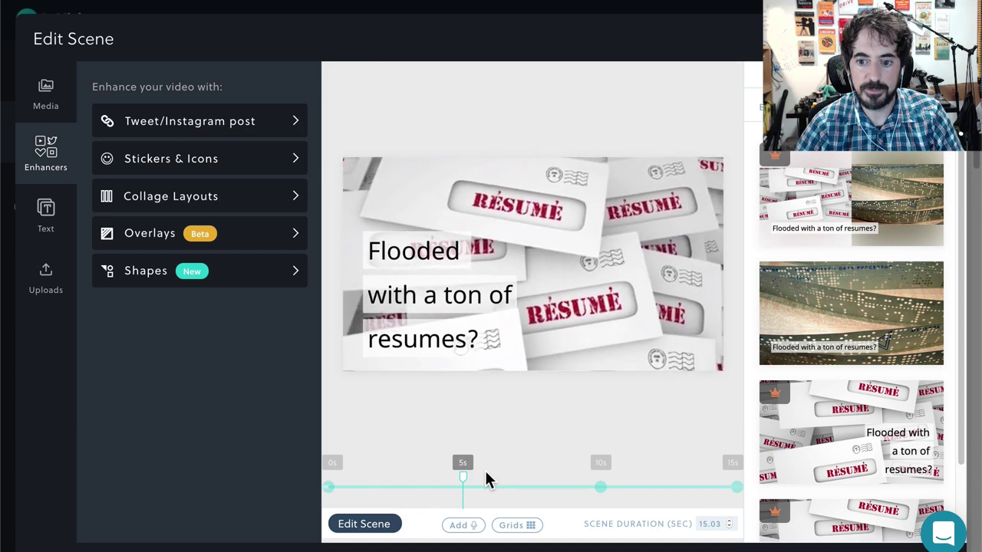
left_click(385, 526)
double_click(714, 522)
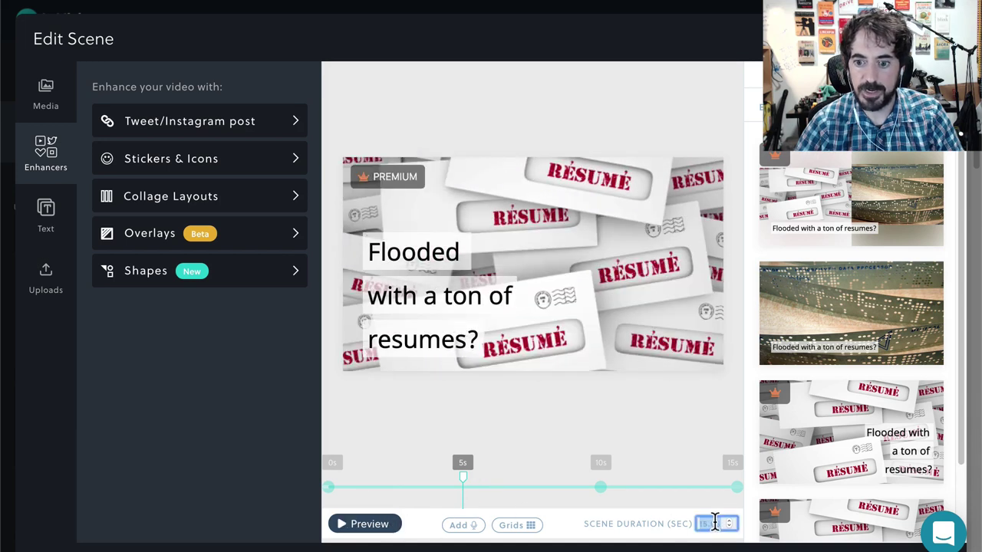
type("5")
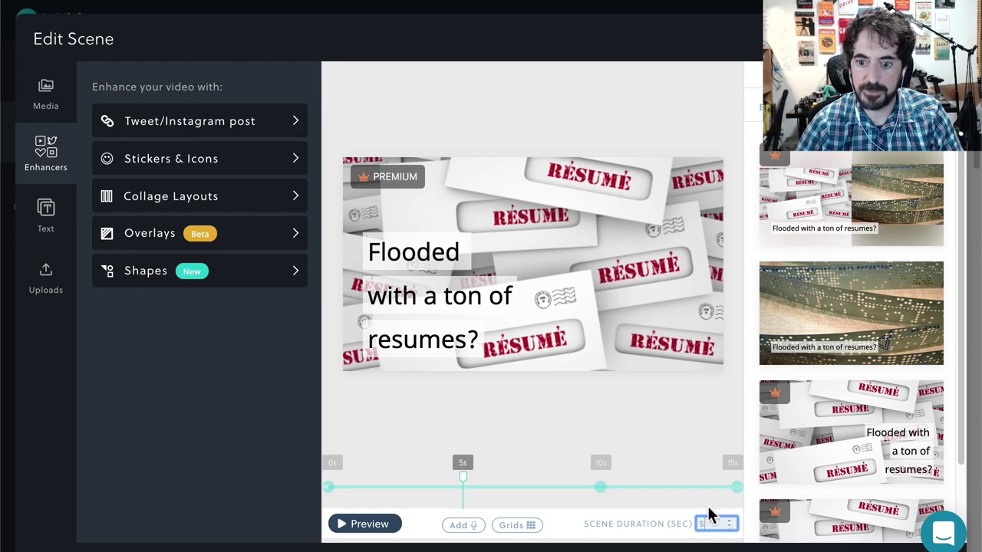
left_click(620, 454)
left_click(626, 381)
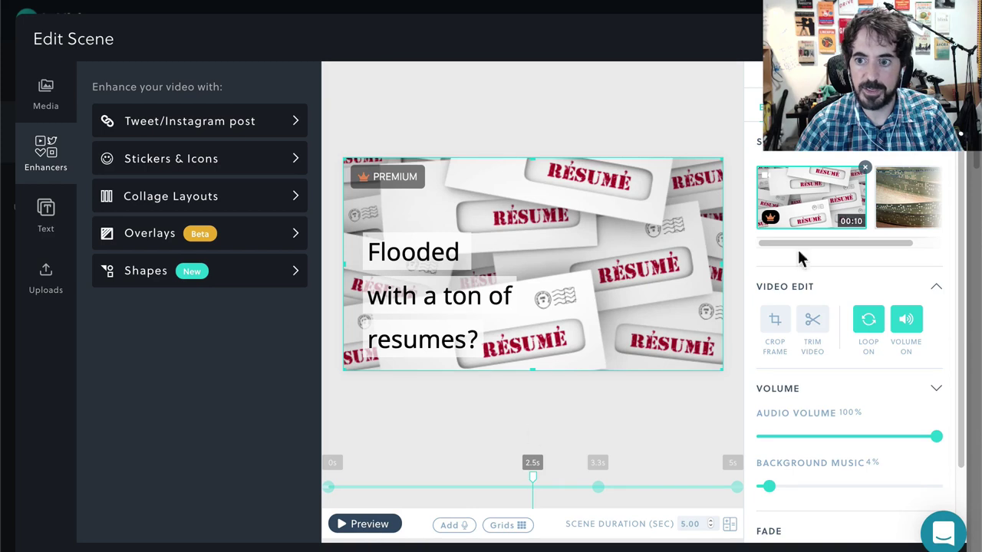
Step: Delete the old punch-card clip from the scene and bring back the layout list
scroll(885, 234, "right", 2)
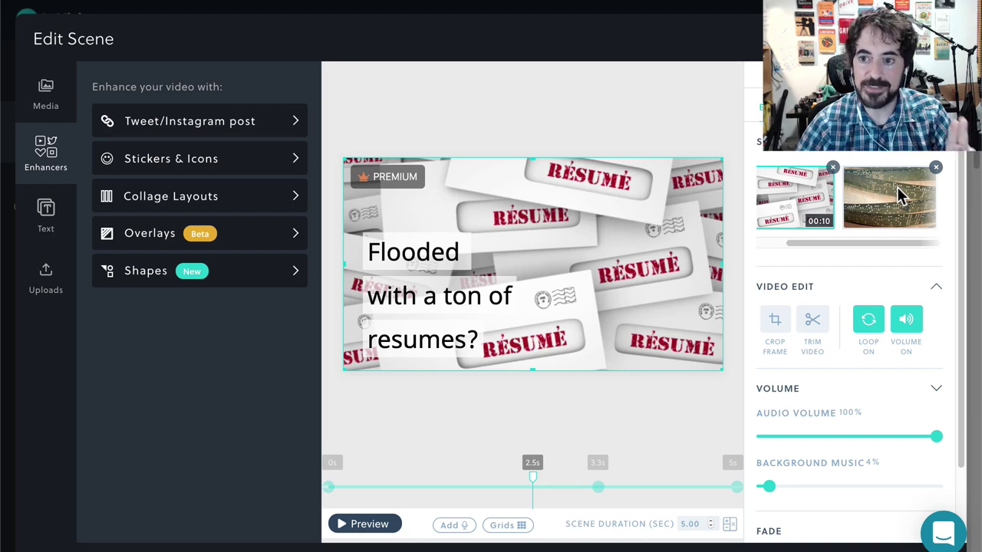
left_click(937, 169)
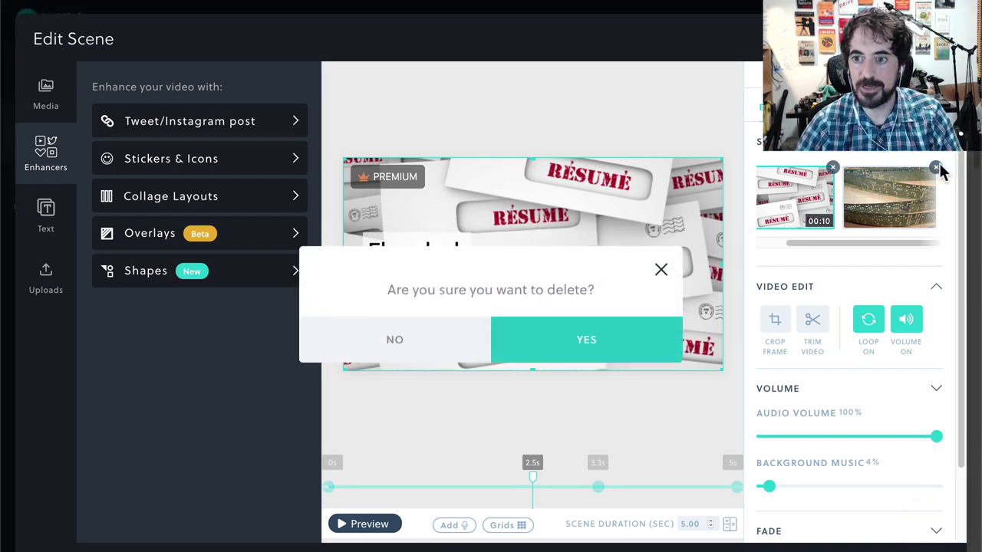
left_click(603, 345)
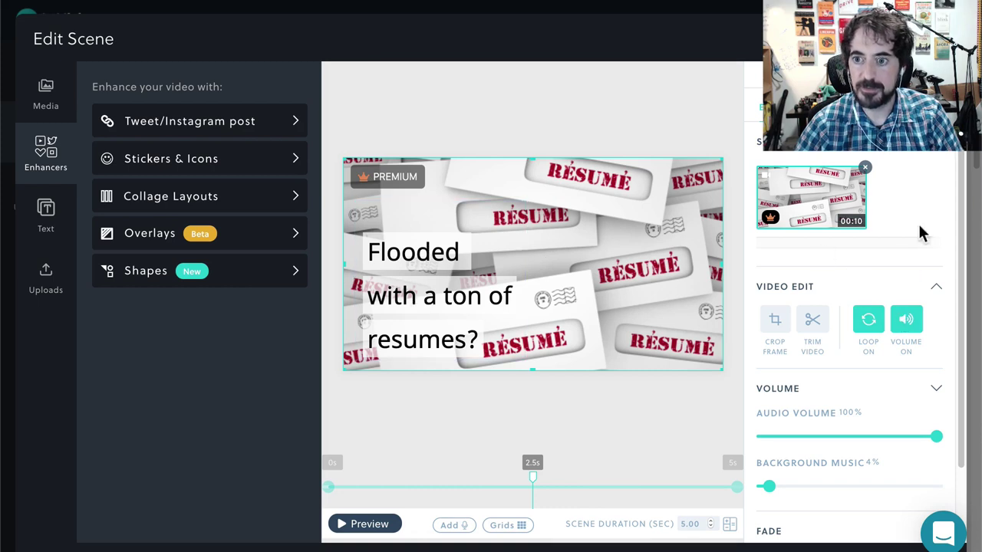
left_click(894, 115)
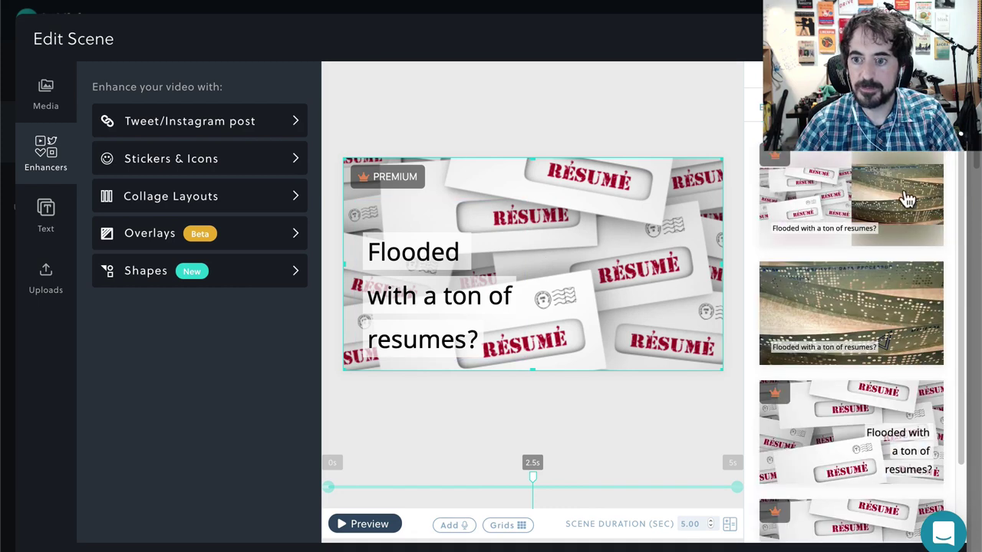
scroll(908, 199, "down", 2)
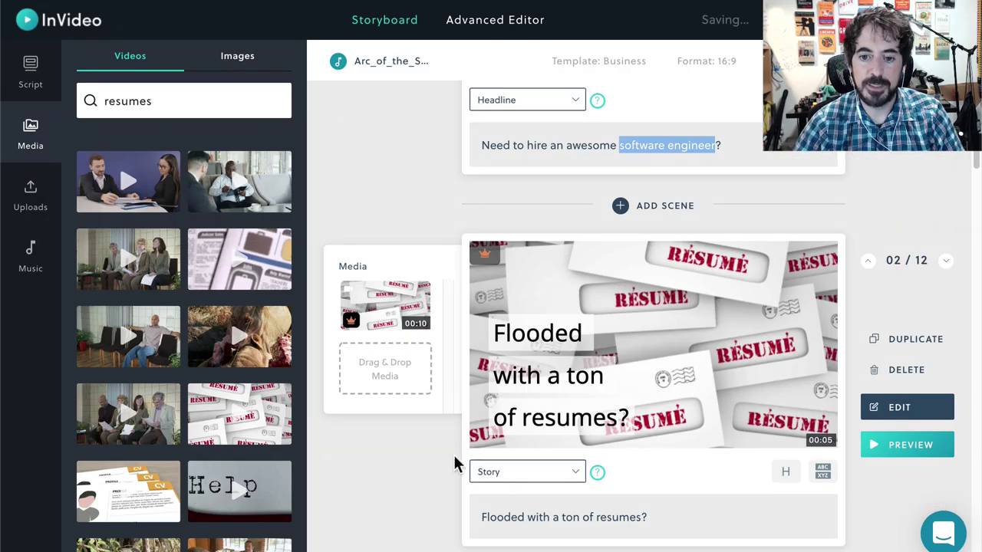
Step: Show the résumé scene's type list (Headline/Story/Quote/Question/Social), leaving it as Story for now
scroll(402, 465, "down", 2)
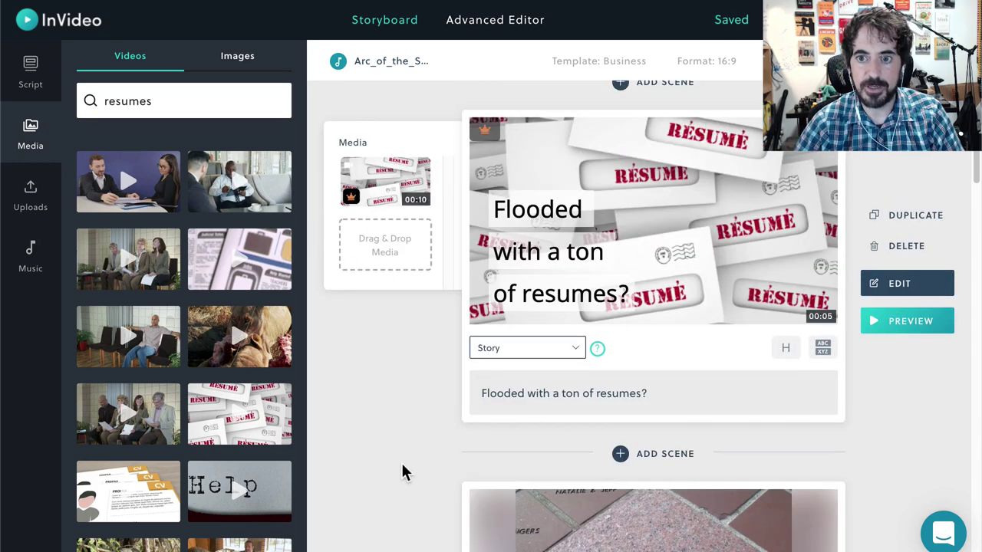
scroll(401, 461, "down", 1)
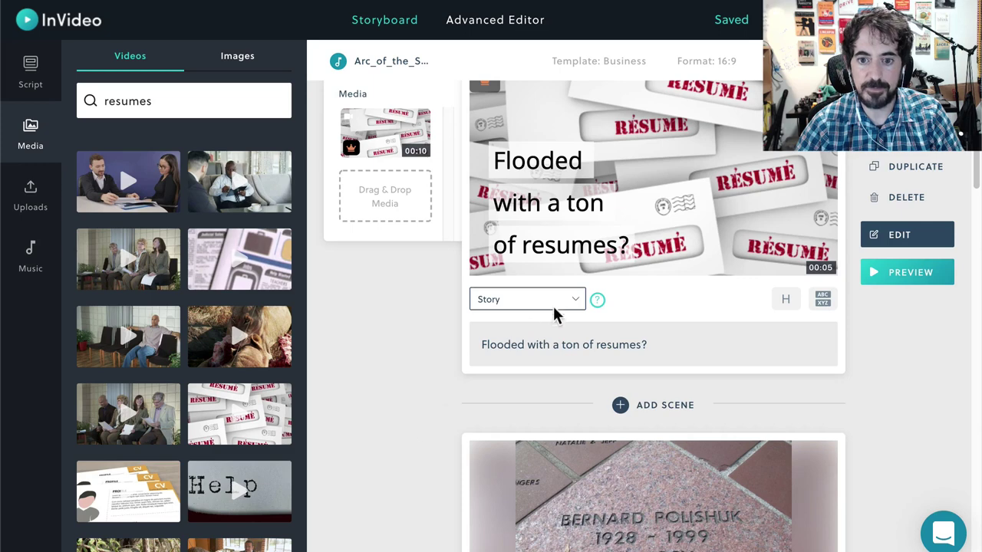
left_click(560, 295)
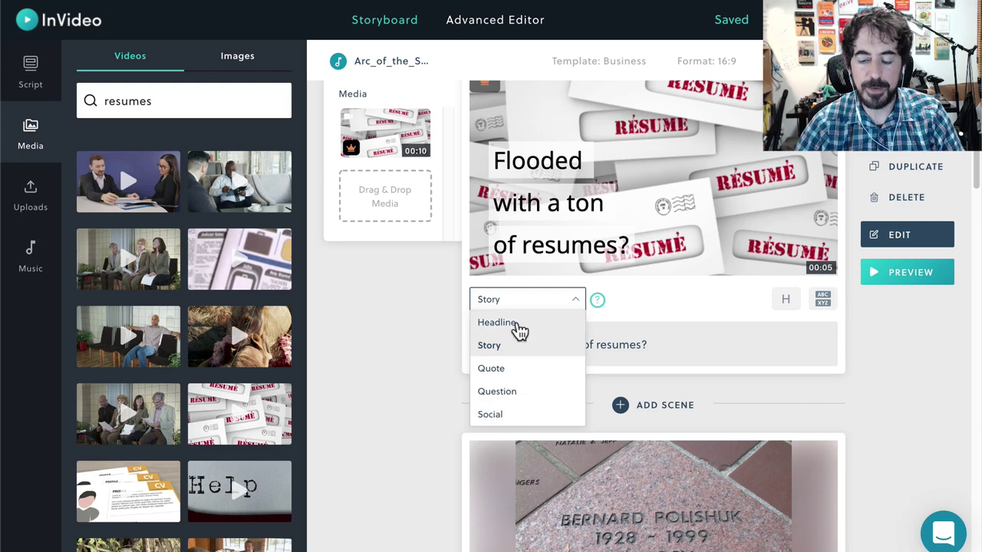
scroll(521, 330, "up", 2)
left_click(442, 363)
scroll(442, 363, "up", 3)
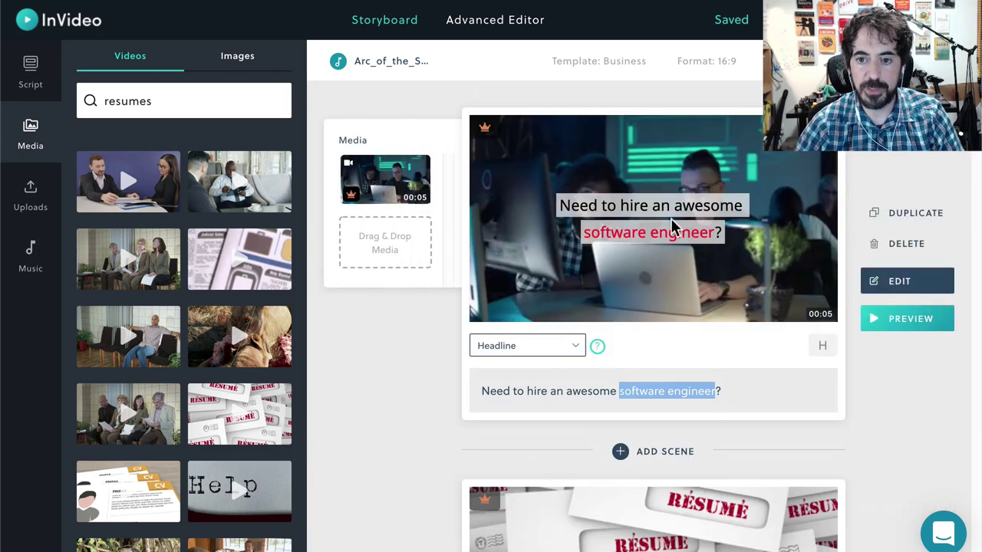
scroll(414, 353, "down", 2)
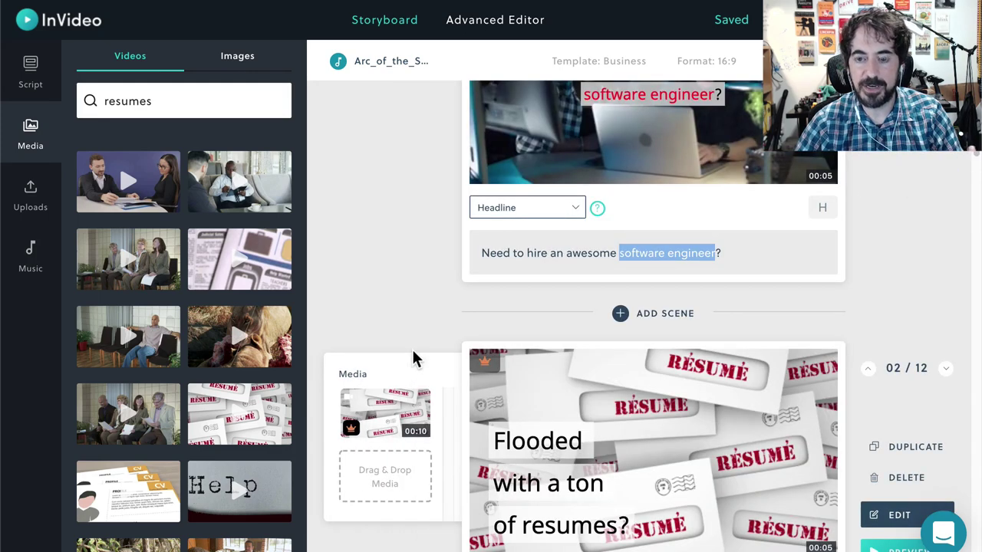
scroll(438, 460, "down", 3)
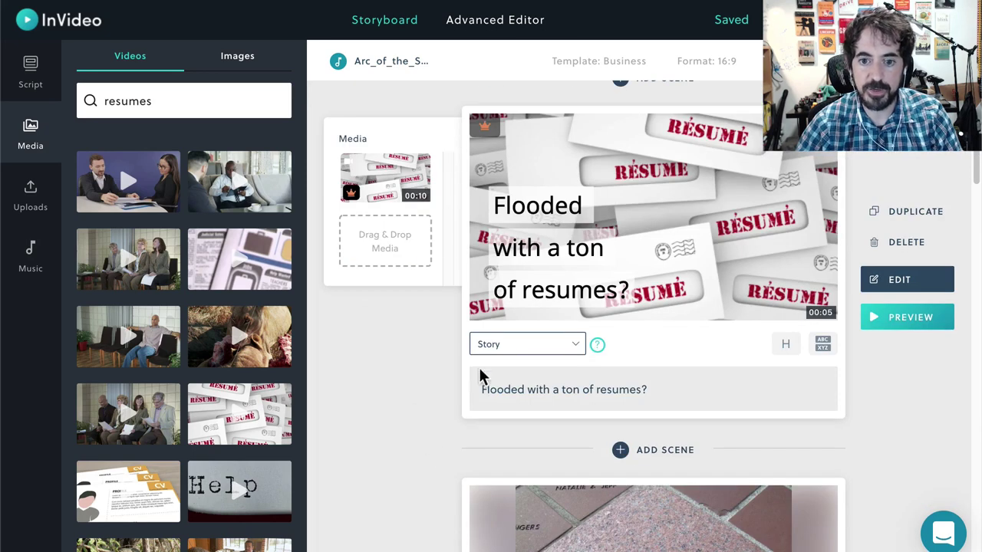
left_click(558, 352)
left_click(402, 399)
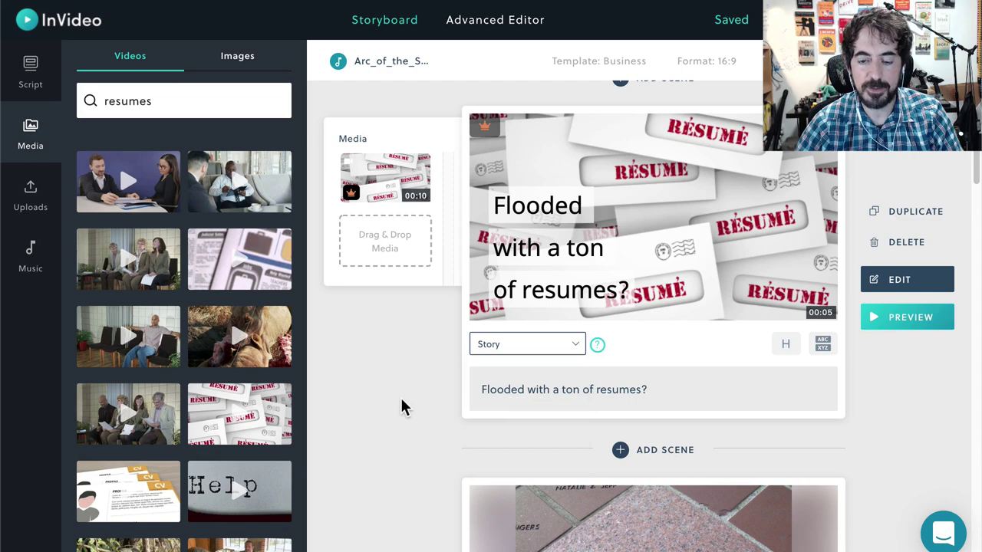
scroll(405, 405, "down", 2)
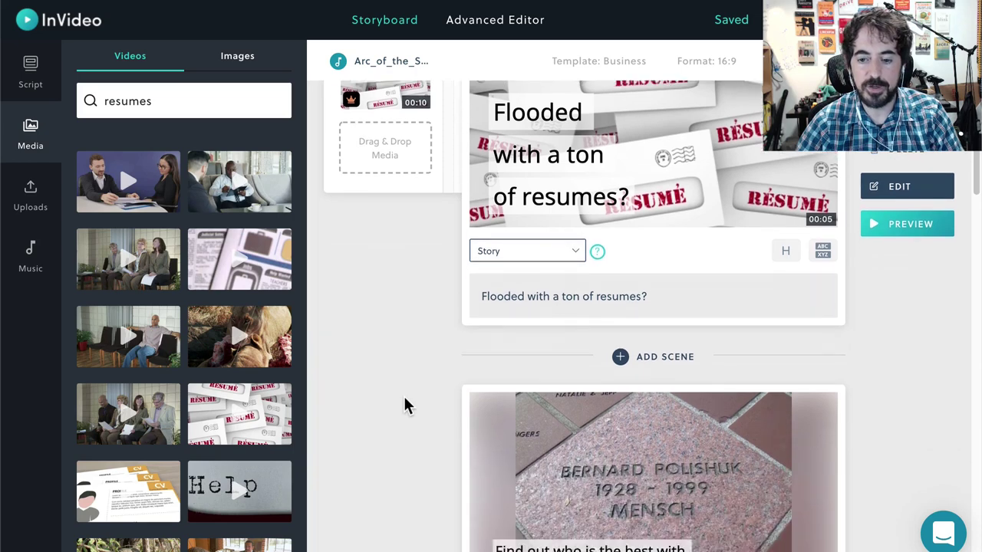
scroll(404, 396, "up", 3)
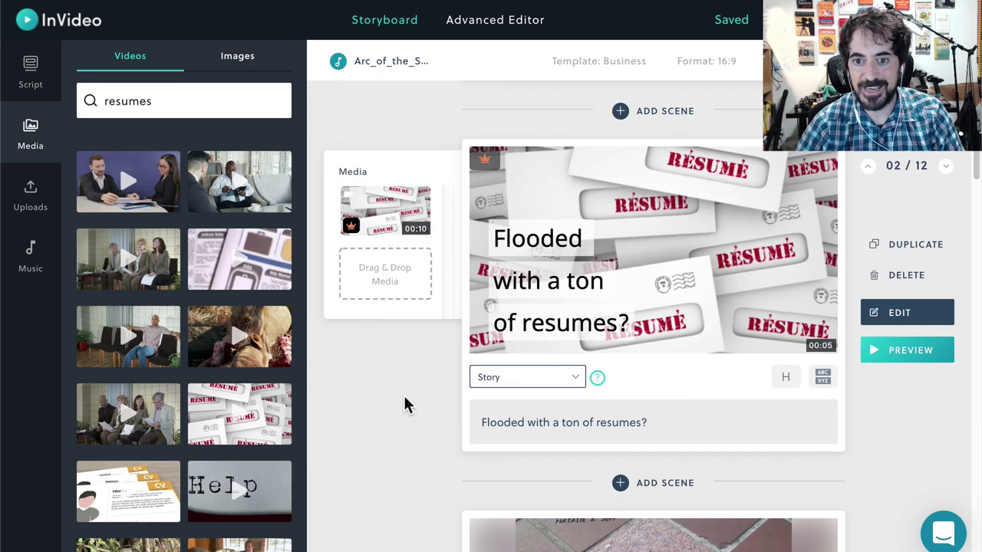
left_click(561, 379)
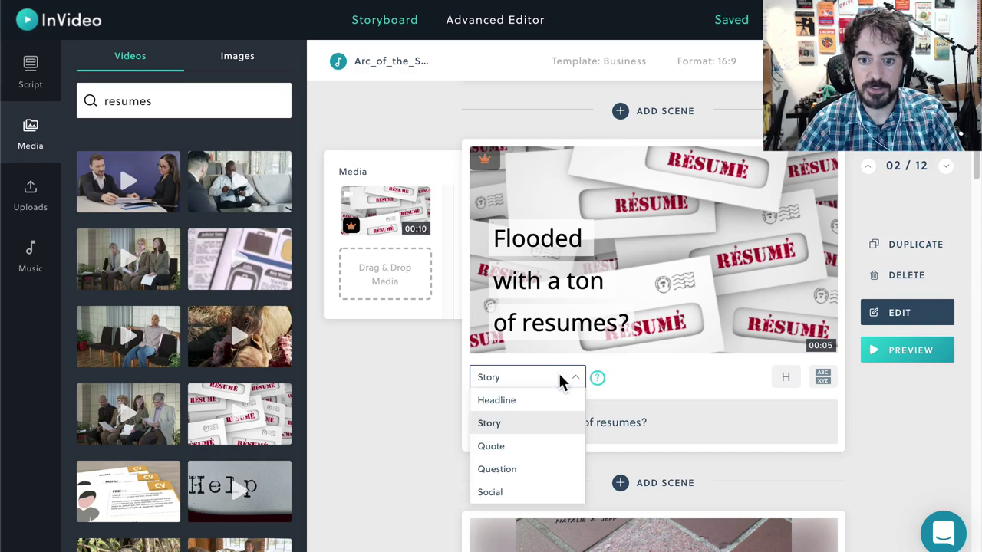
Step: Convert the scene to a Quote headed Mench, with an author name beneath the quote
left_click(498, 451)
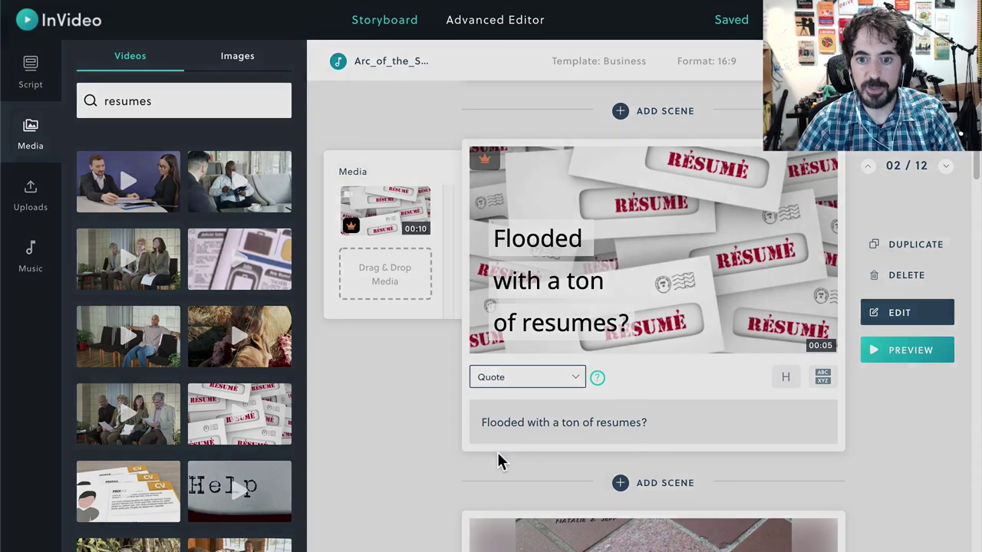
left_click(592, 352)
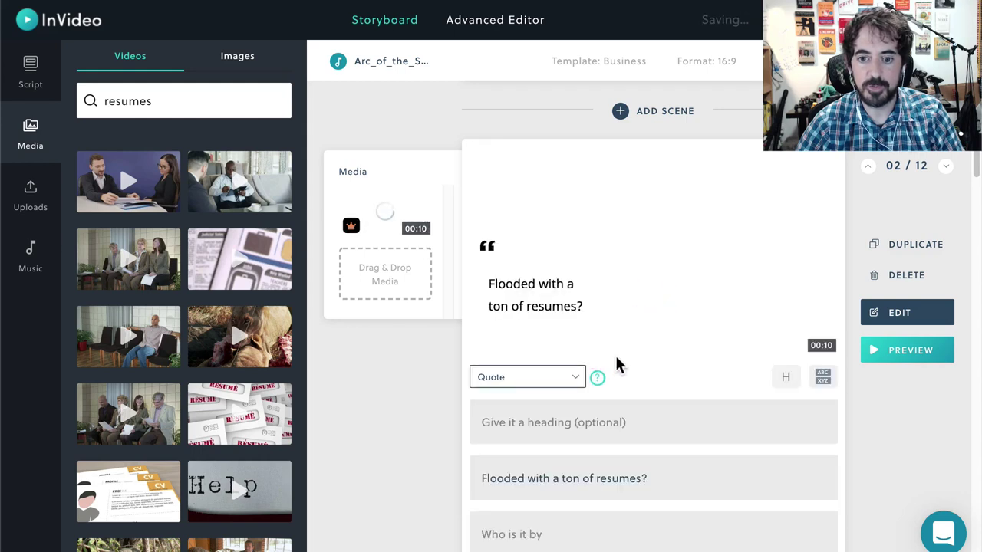
left_click(537, 430)
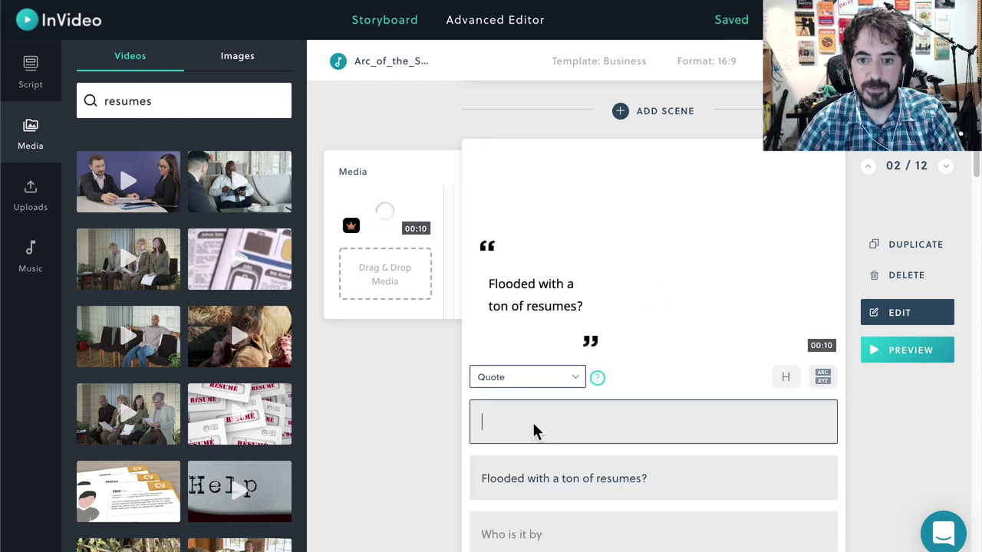
left_click(508, 528)
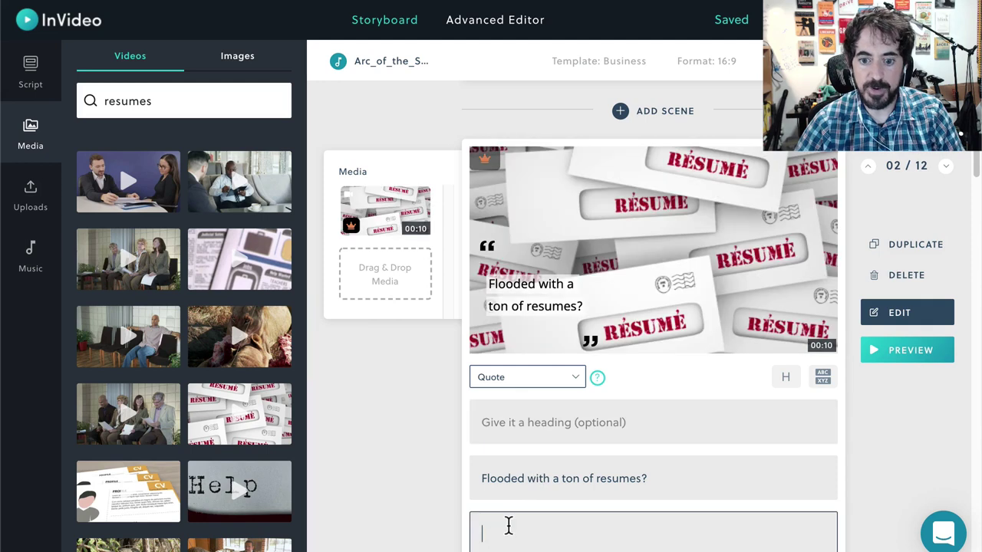
type("John")
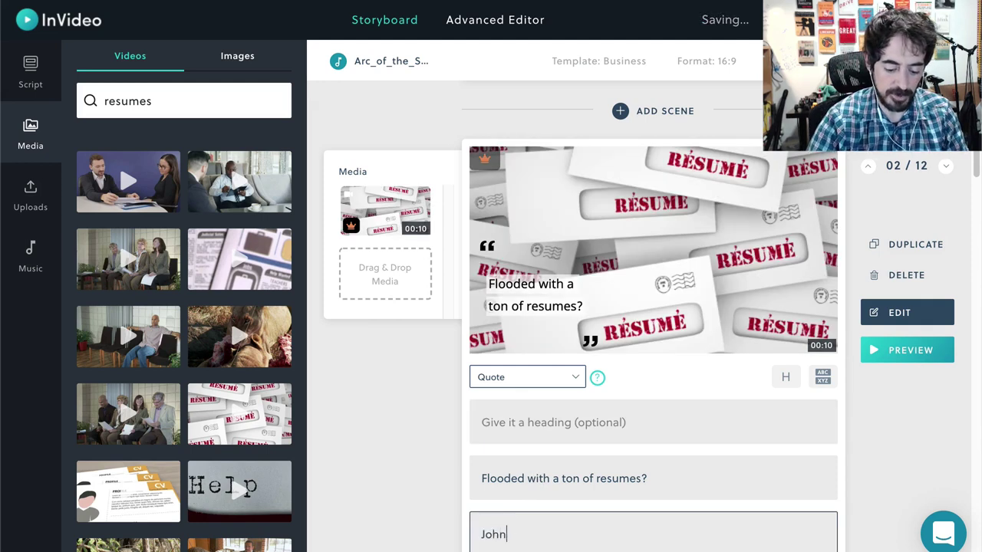
type(" Smith")
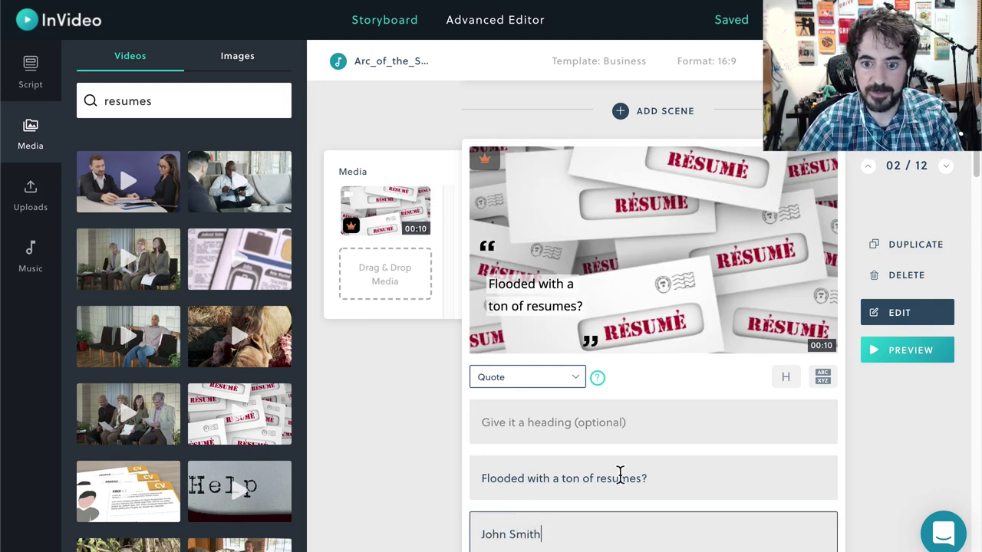
triple_click(620, 477)
left_click(626, 422)
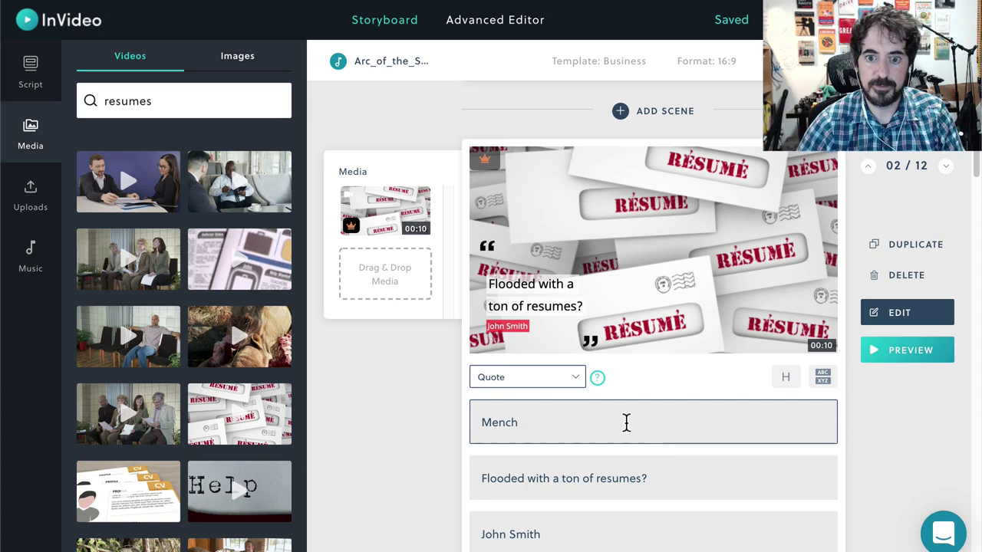
left_click(606, 471)
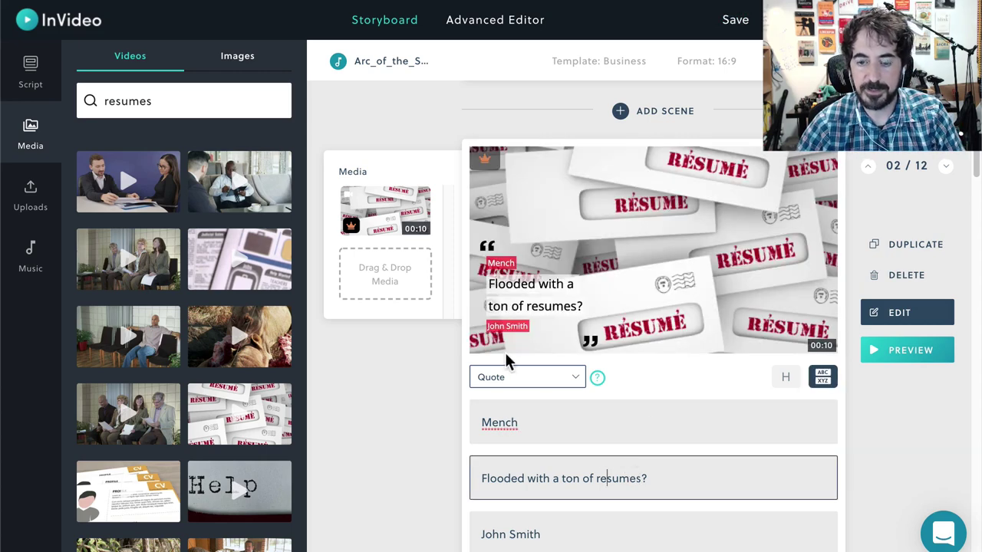
left_click(559, 378)
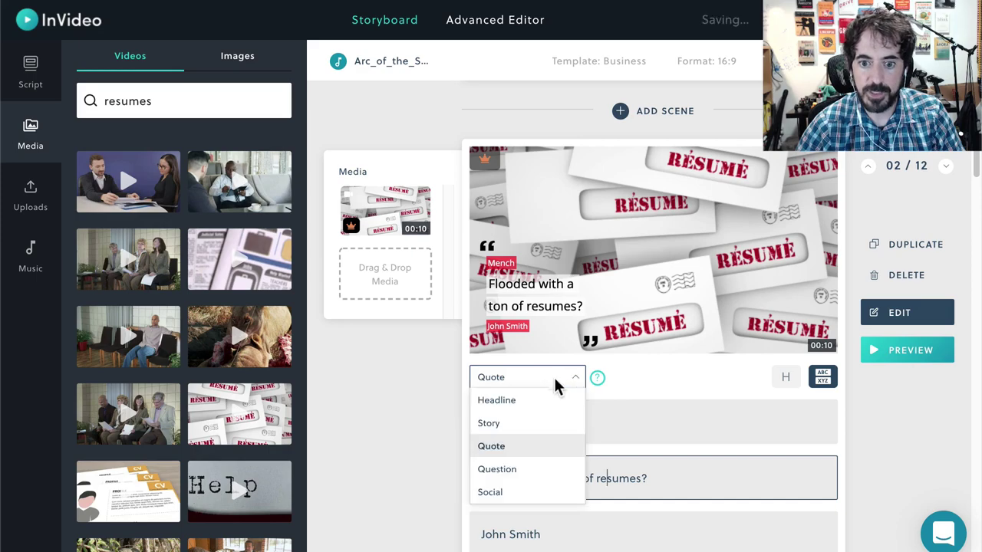
Step: Switch the scene type to Question, then to Social, confirming each change
left_click(505, 470)
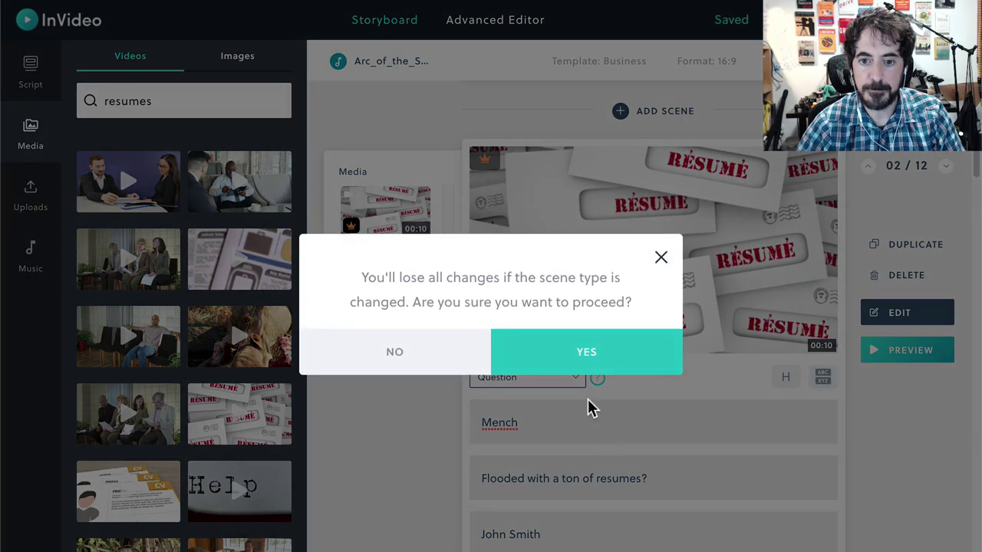
left_click(605, 362)
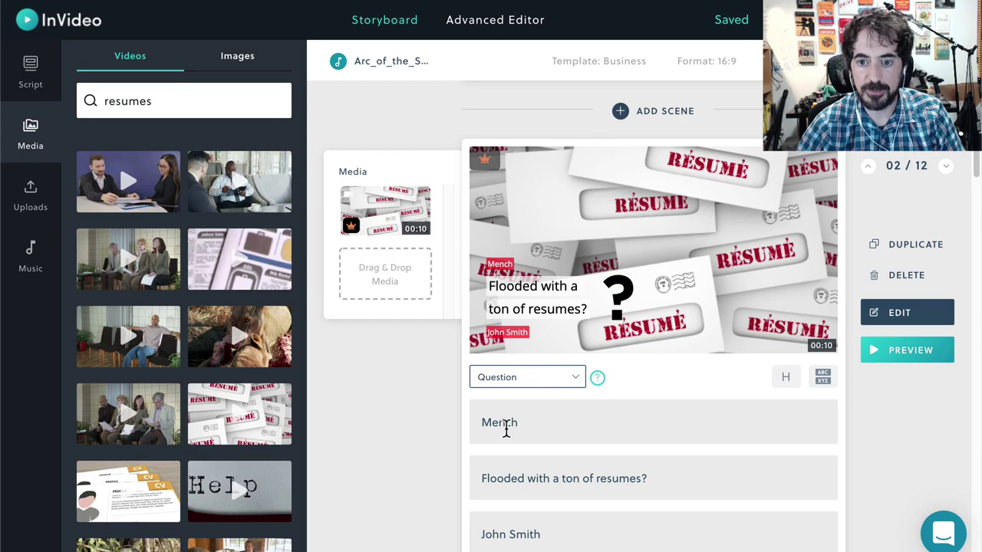
left_click(528, 371)
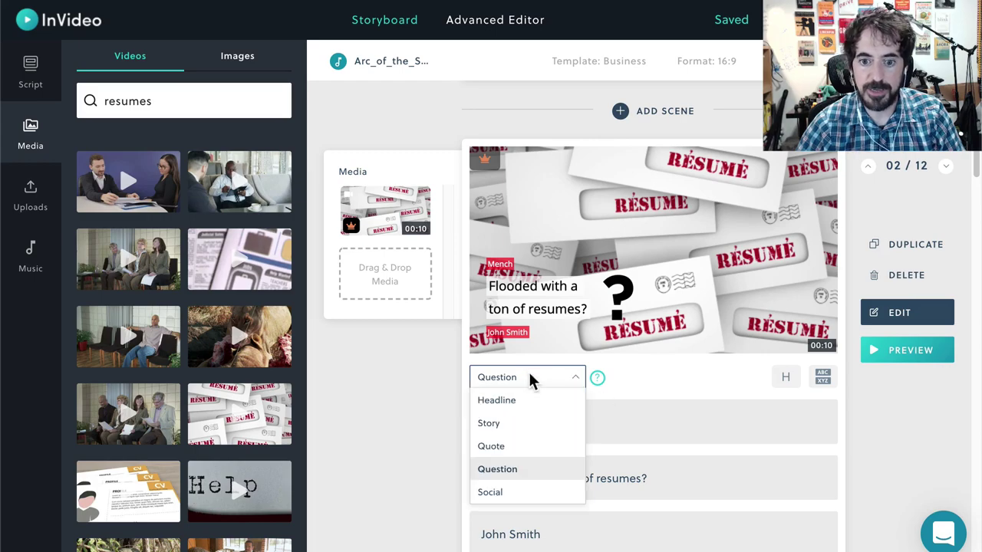
left_click(485, 495)
left_click(581, 366)
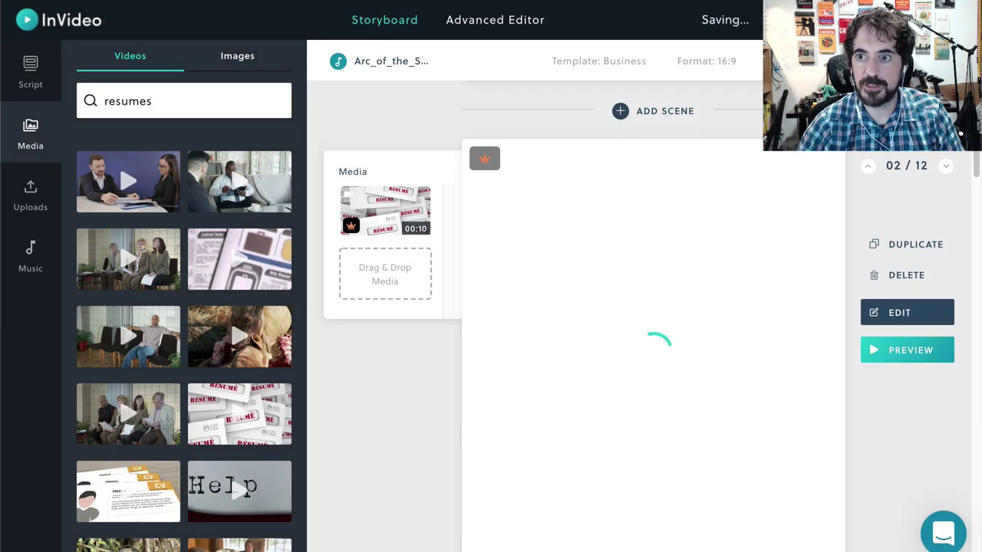
Step: Open twitter.com in a new browser tab
key("super+t")
type("tiw")
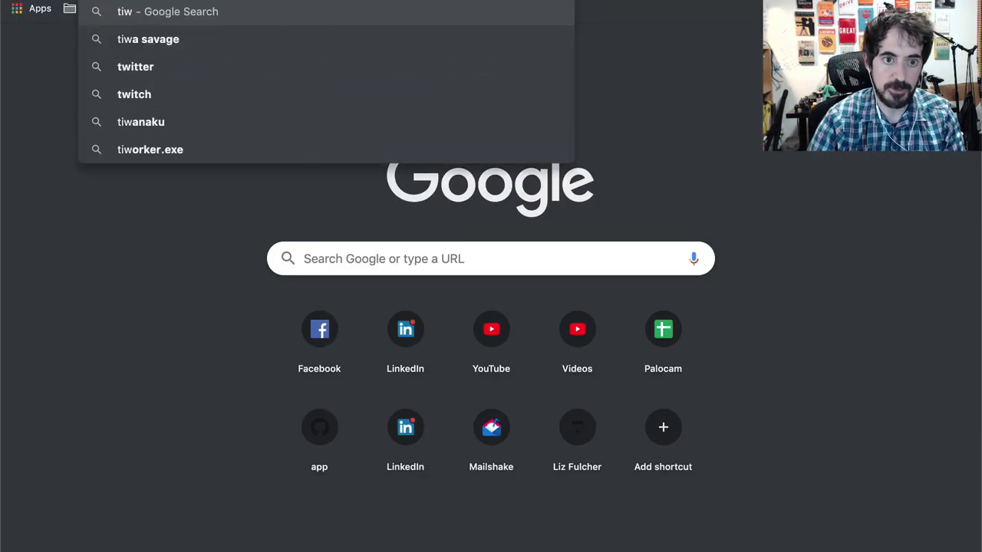
key("BackSpace")
key("BackSpace")
type("wi")
key("Return")
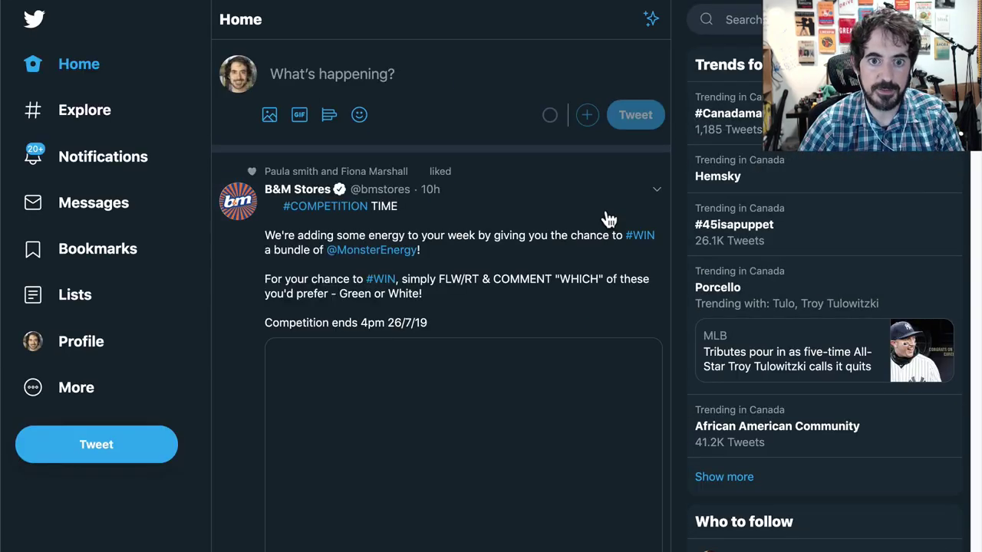
scroll(588, 225, "down", 10)
scroll(588, 223, "up", 6)
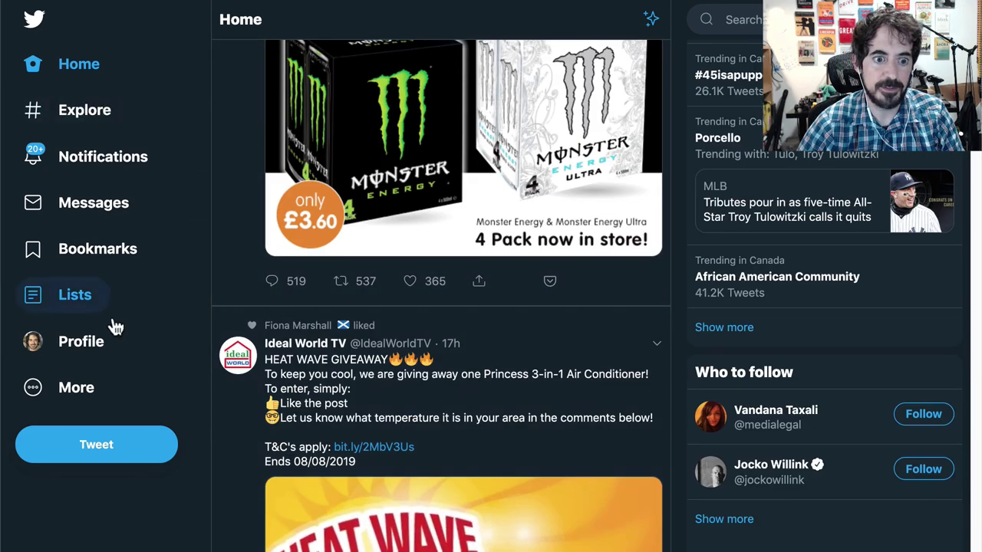
Step: Open the retweeted Palocam tweet from the profile page, then return to InVideo
left_click(115, 344)
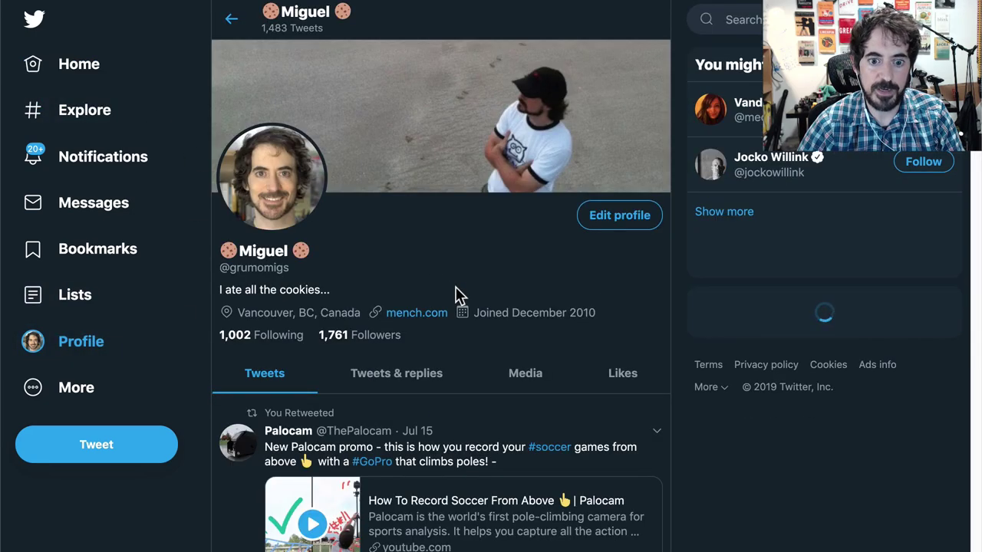
scroll(451, 307, "down", 1)
scroll(420, 355, "down", 2)
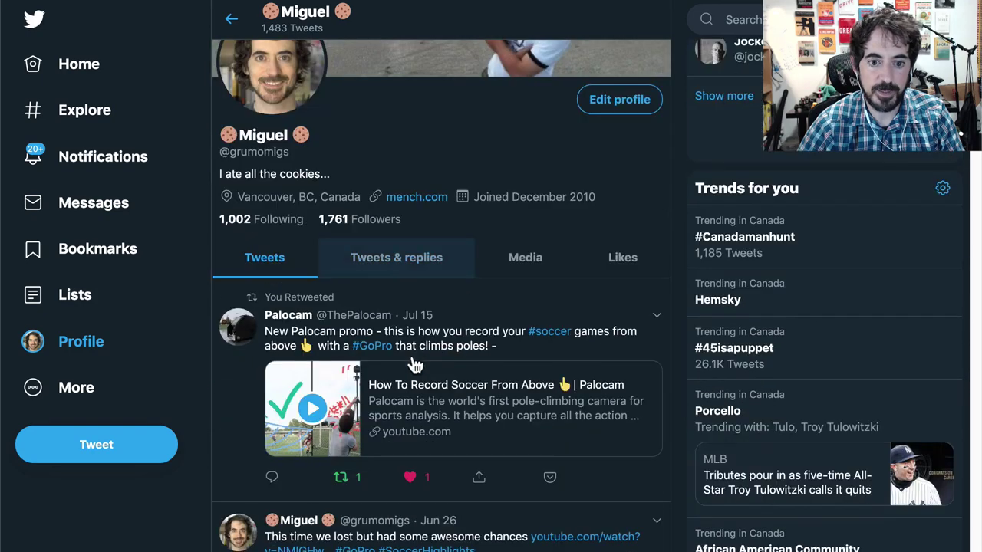
scroll(331, 355, "down", 1)
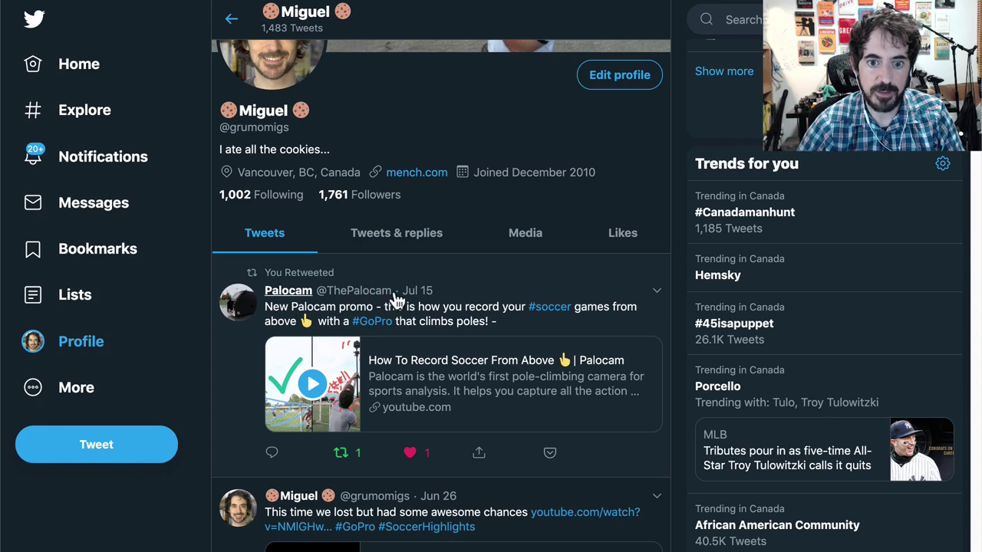
left_click(425, 293)
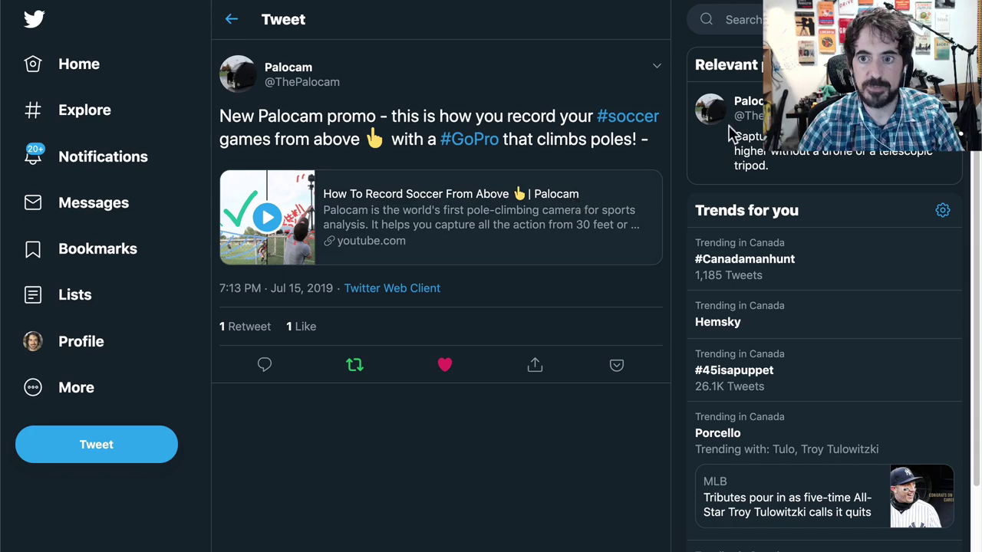
key("ctrl+Tab")
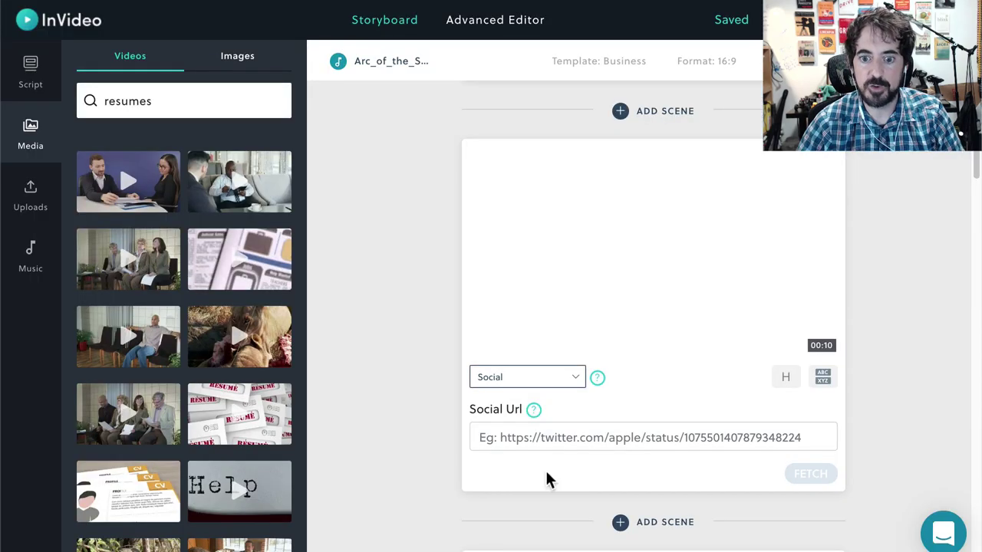
Step: Paste the Palocam tweet URL into the Social scene, fetch its tweet card, and open the scene editor
left_click(528, 438)
key("ctrl+v")
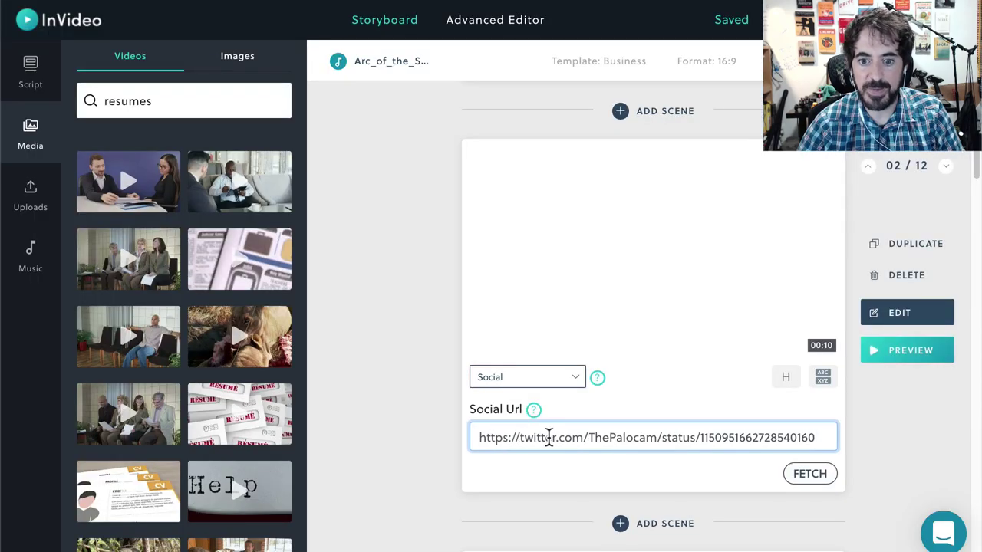
left_click(824, 473)
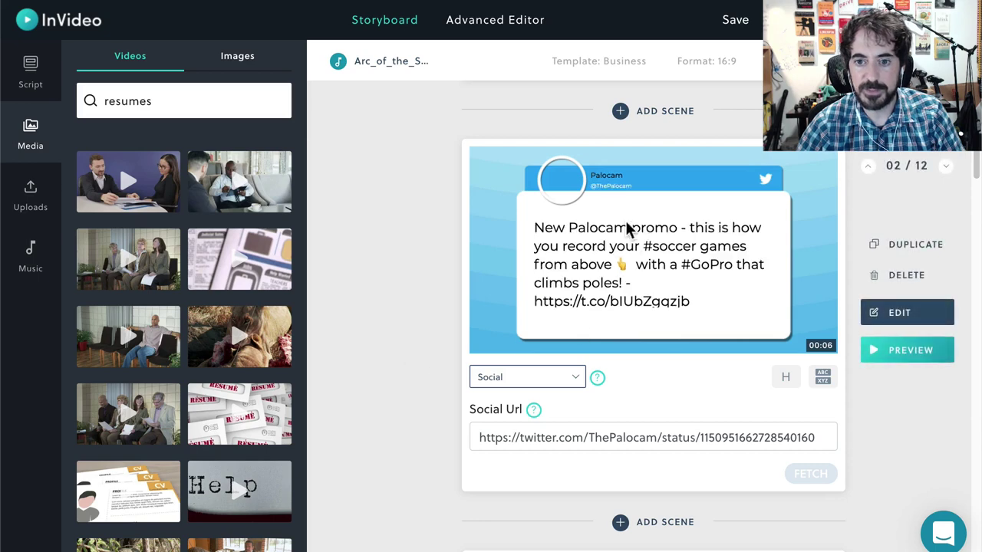
left_click(899, 313)
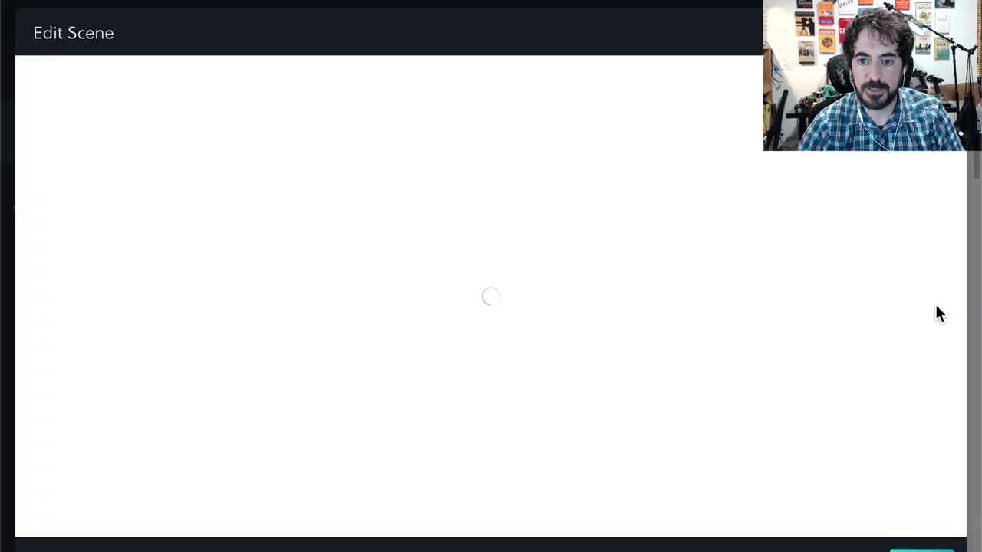
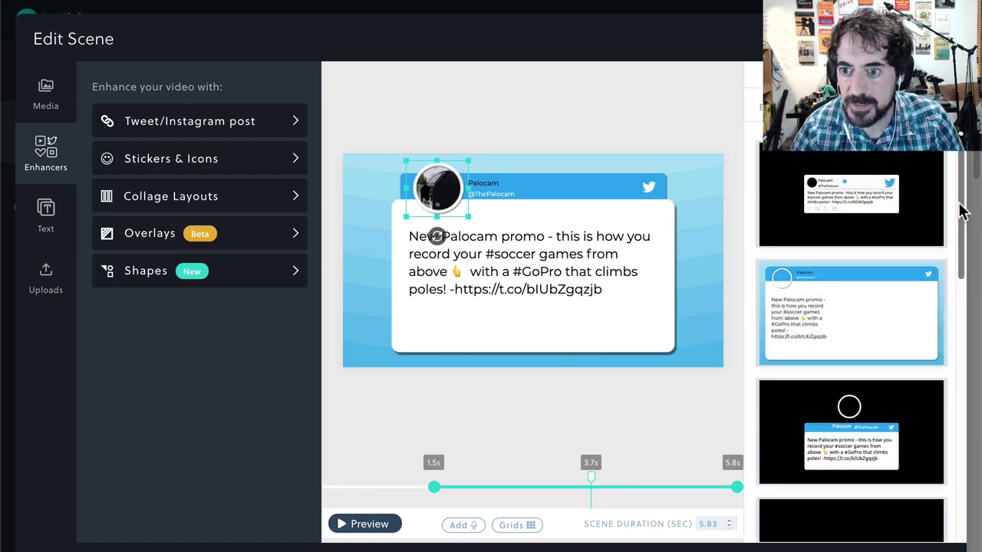
Step: Restyle the Palocam tweet scene with a blue-banner tweet layout and preview it
left_click_drag(965, 208, 965, 333)
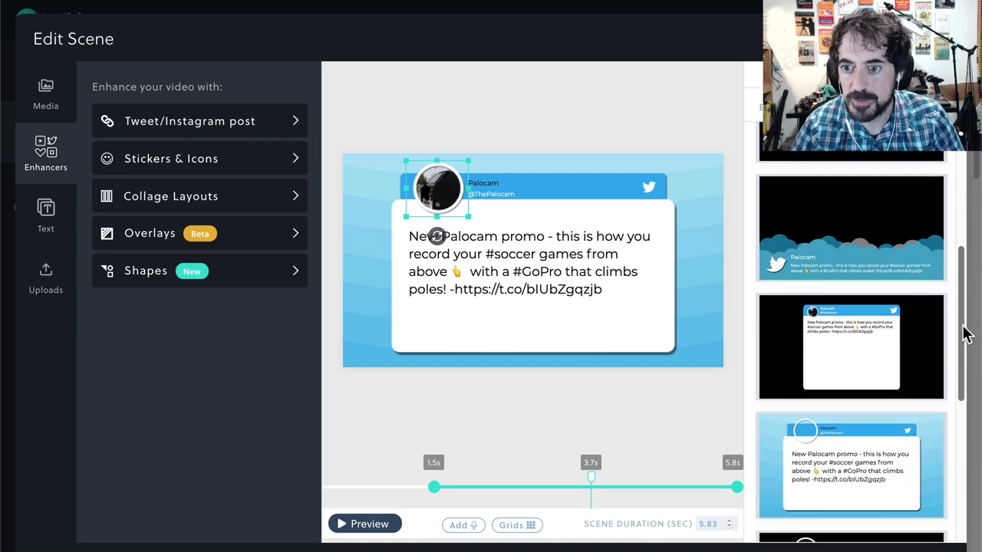
left_click(880, 234)
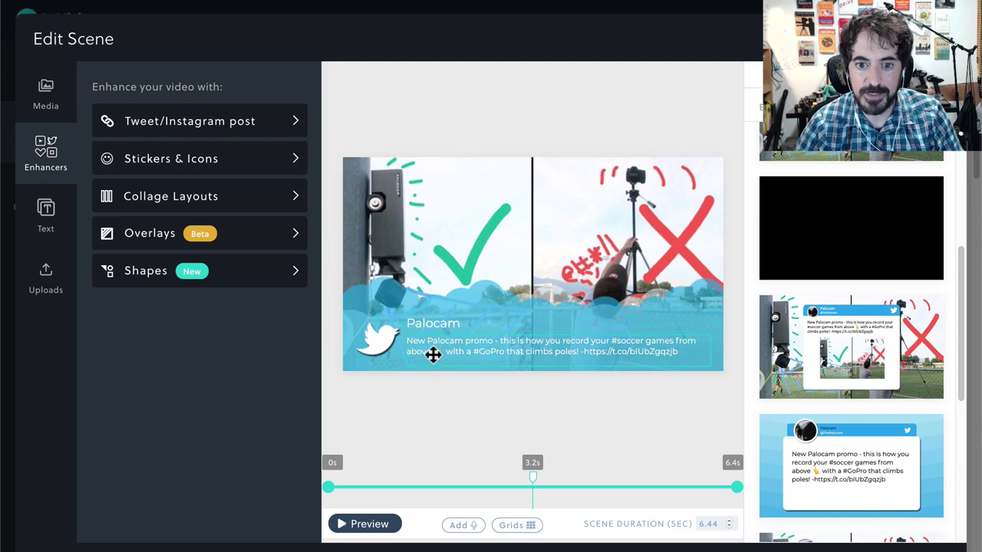
left_click(376, 525)
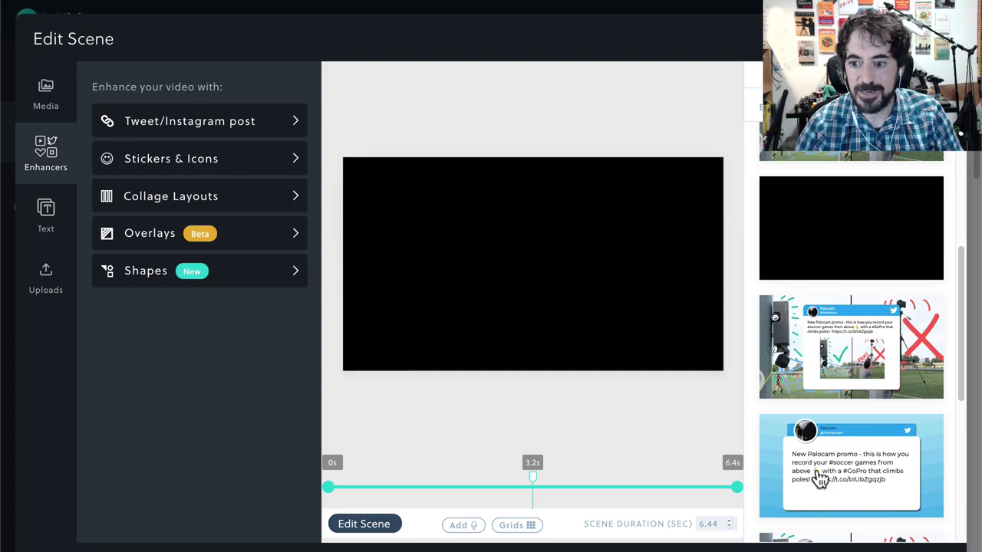
Step: Leave the scene editor and return to the 'Need to hire an awesome software engineer?' storyboard scene
key("Escape")
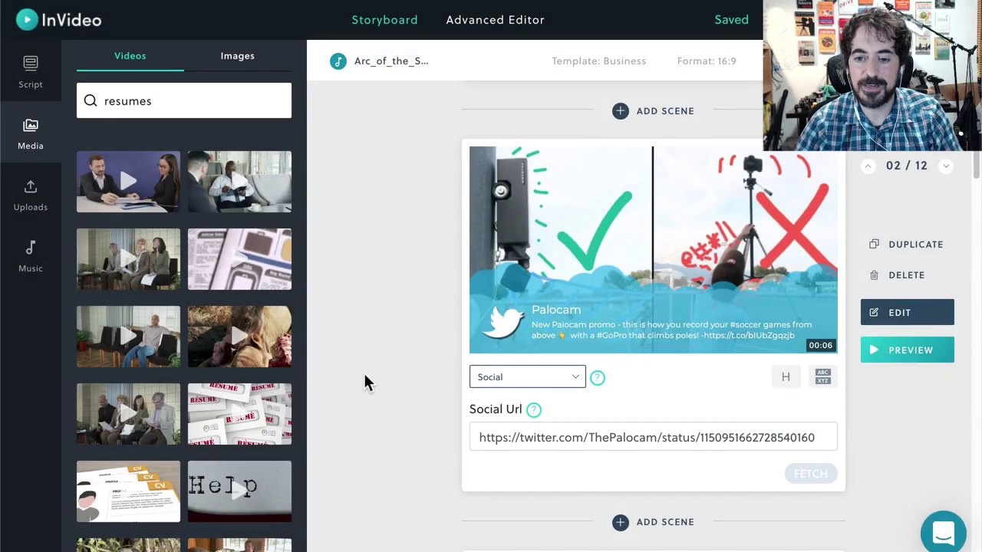
scroll(387, 387, "down", 8)
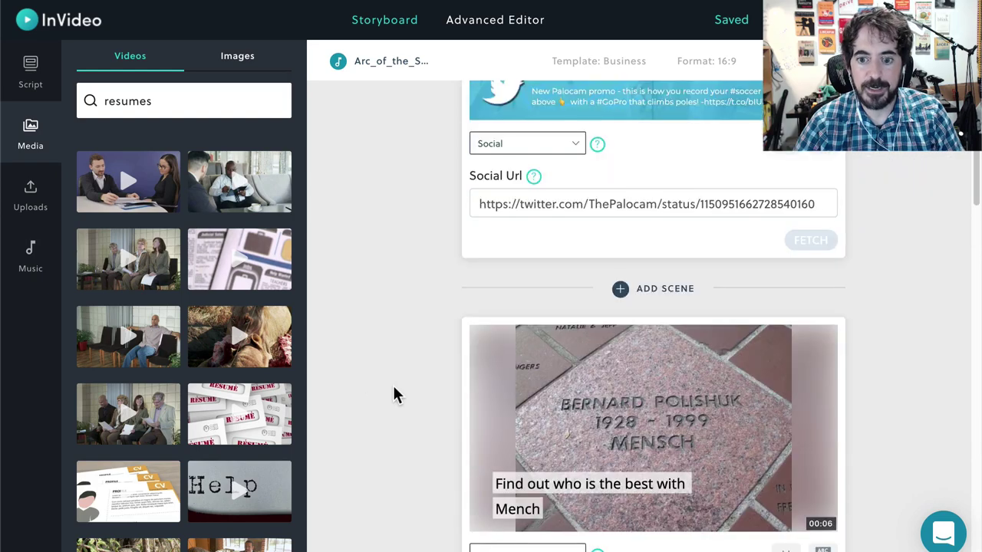
scroll(394, 395, "down", 5)
scroll(394, 395, "up", 15)
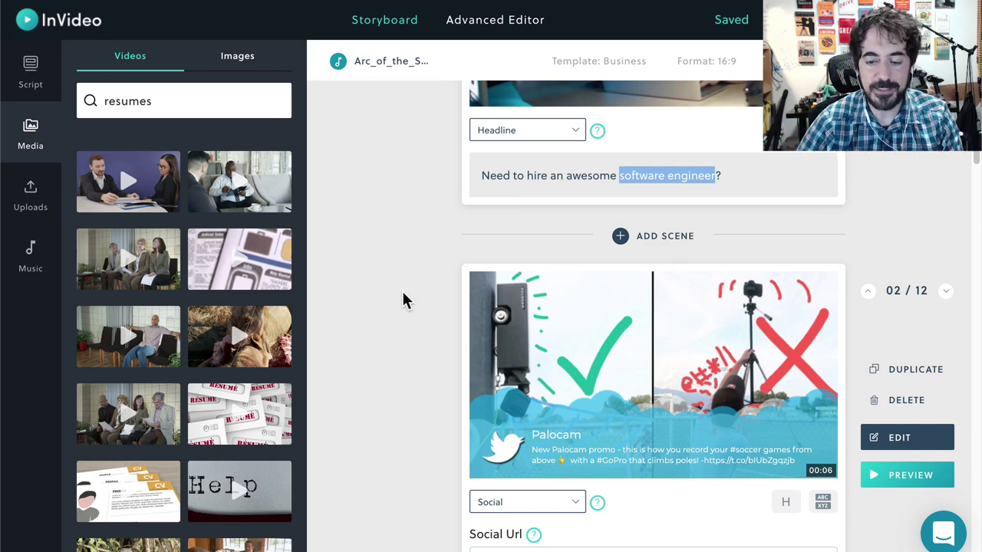
scroll(403, 294, "up", 3)
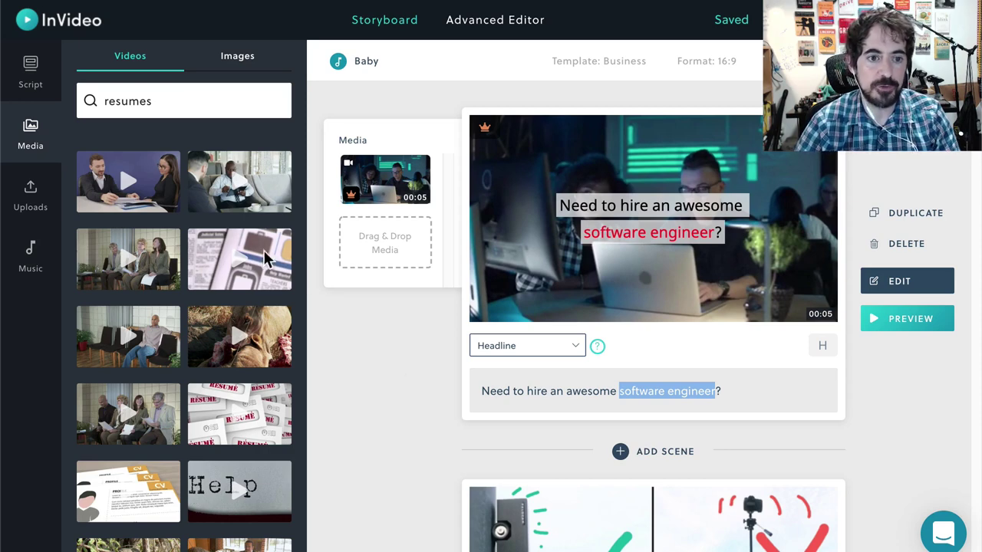
Step: Make 'A Free Night in Bushwick' the background music and start editing the headline scene
left_click(30, 257)
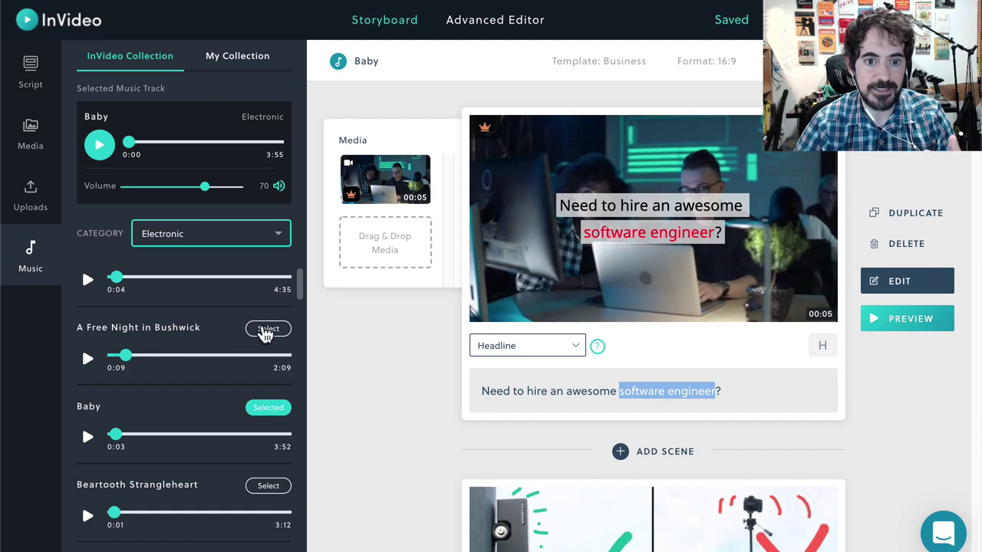
left_click(267, 331)
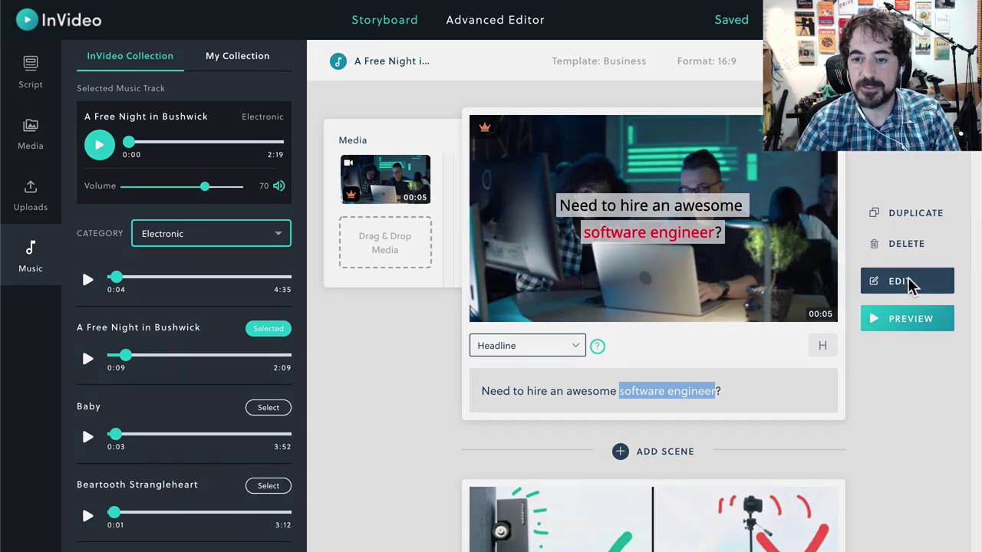
left_click(910, 283)
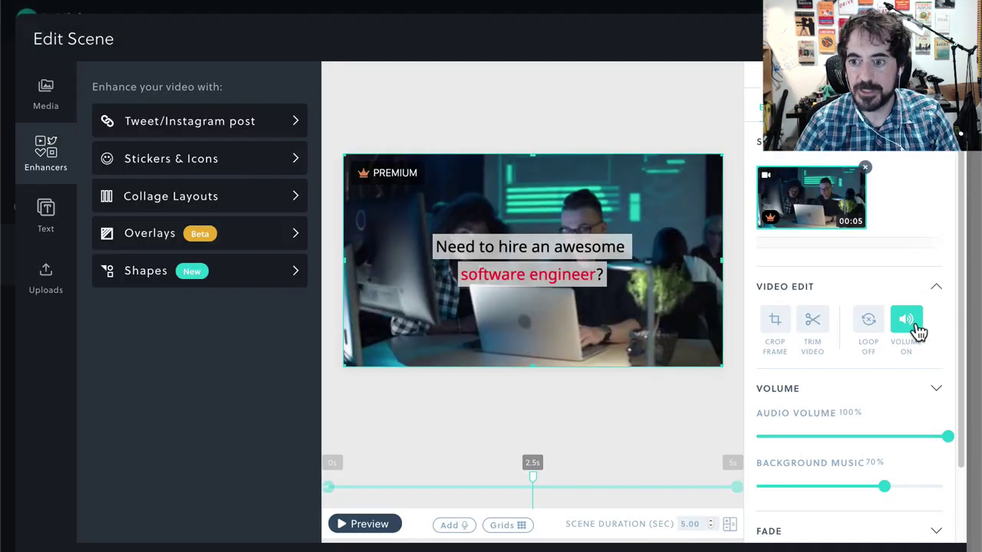
Step: Test the clip volume and music sliders, keeping clip audio at 100% and music at 70%
left_click(917, 329)
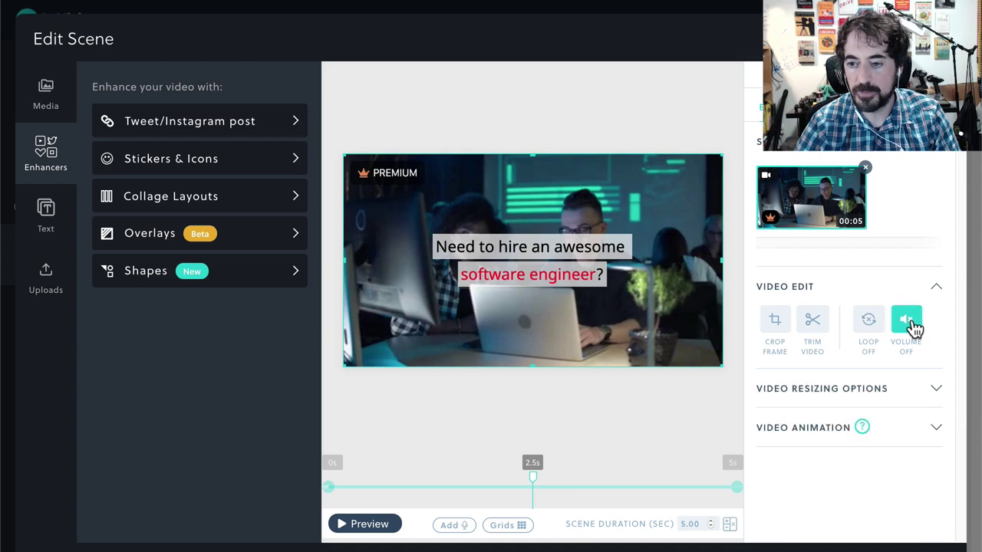
left_click(914, 328)
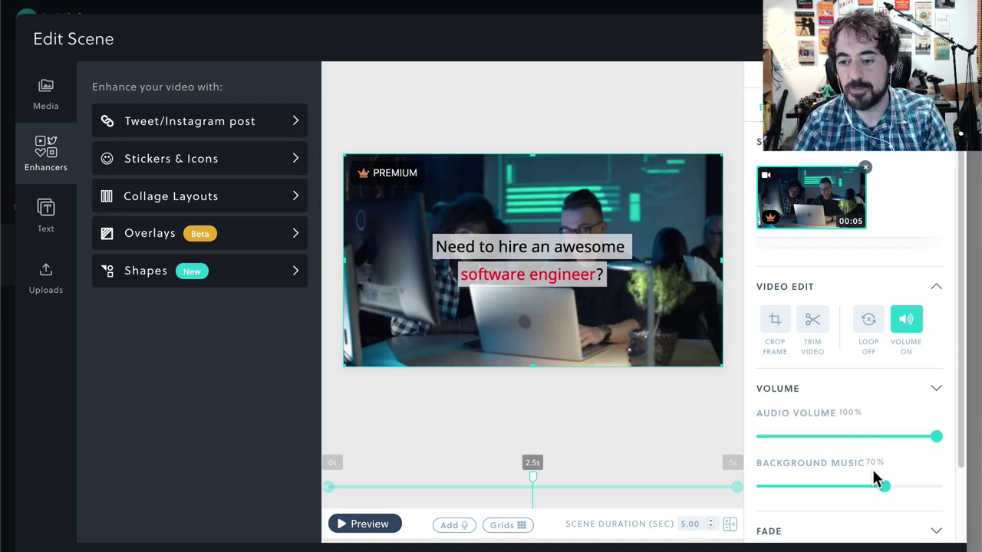
left_click_drag(881, 486, 813, 488)
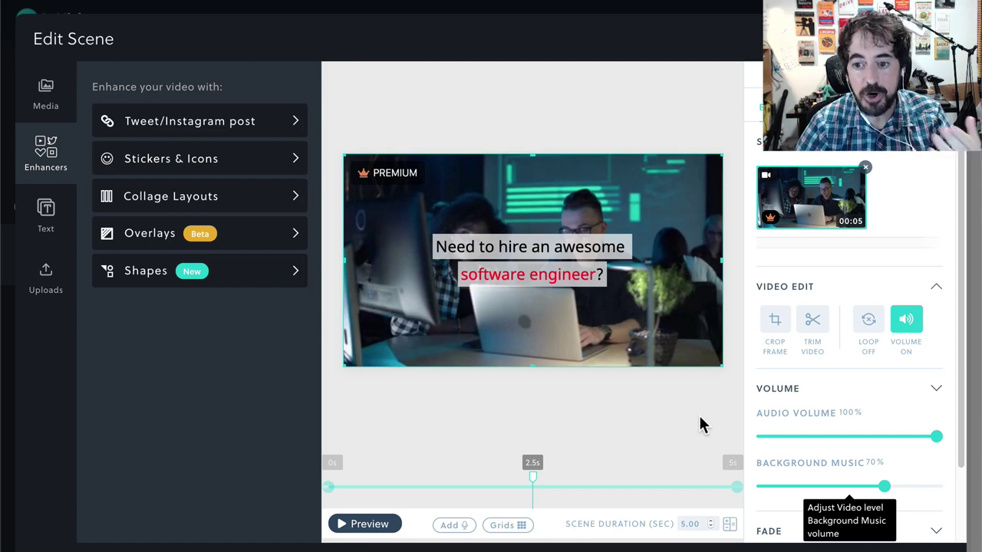
left_click_drag(935, 437, 816, 445)
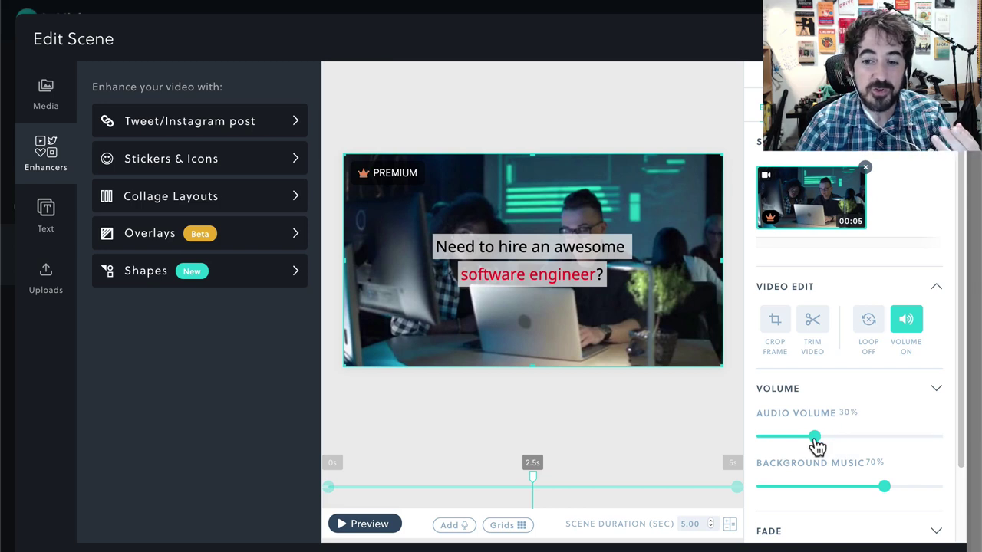
left_click_drag(840, 442, 939, 445)
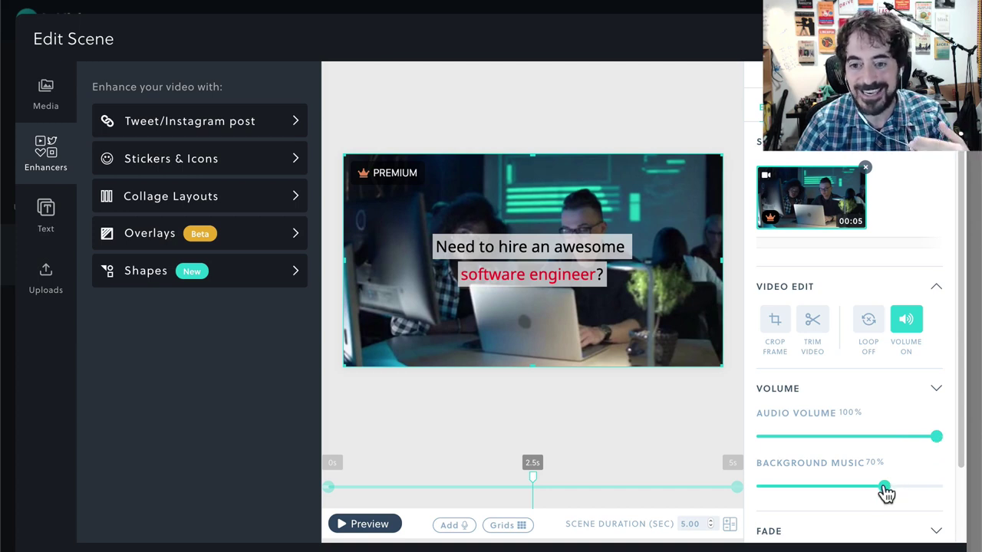
mouse_move(884, 491)
left_mouse_down()
mouse_move(814, 495)
mouse_move(885, 486)
left_mouse_up()
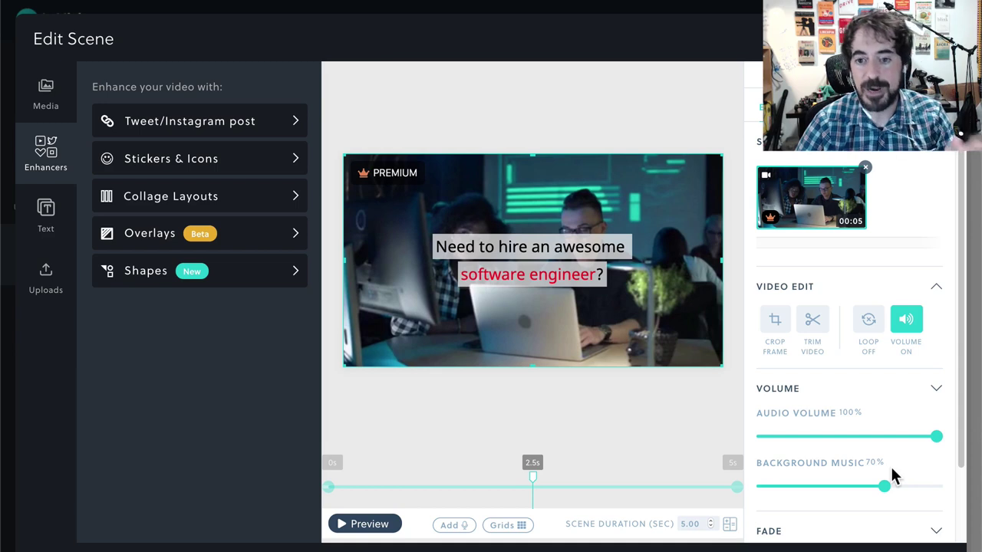
left_click_drag(885, 488, 704, 492)
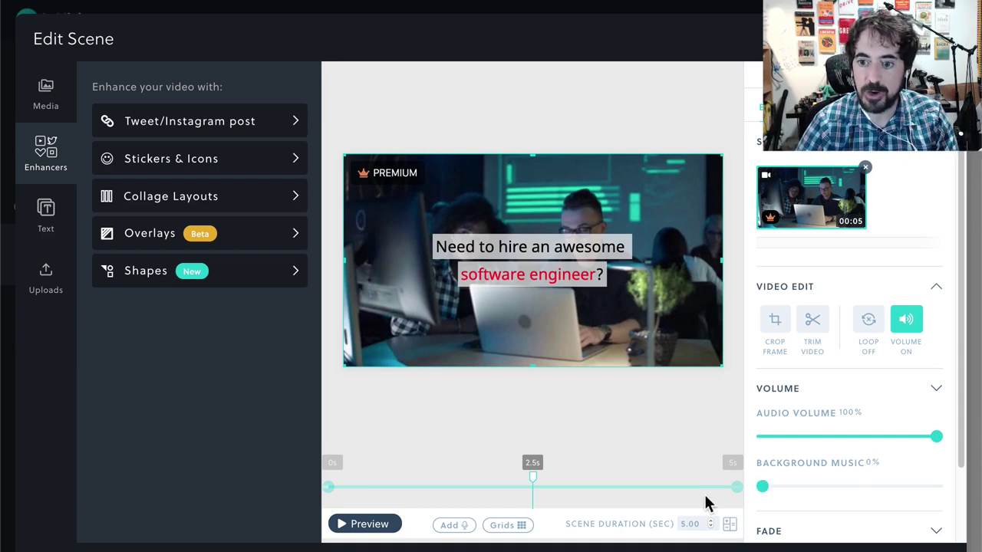
key("ctrl+z")
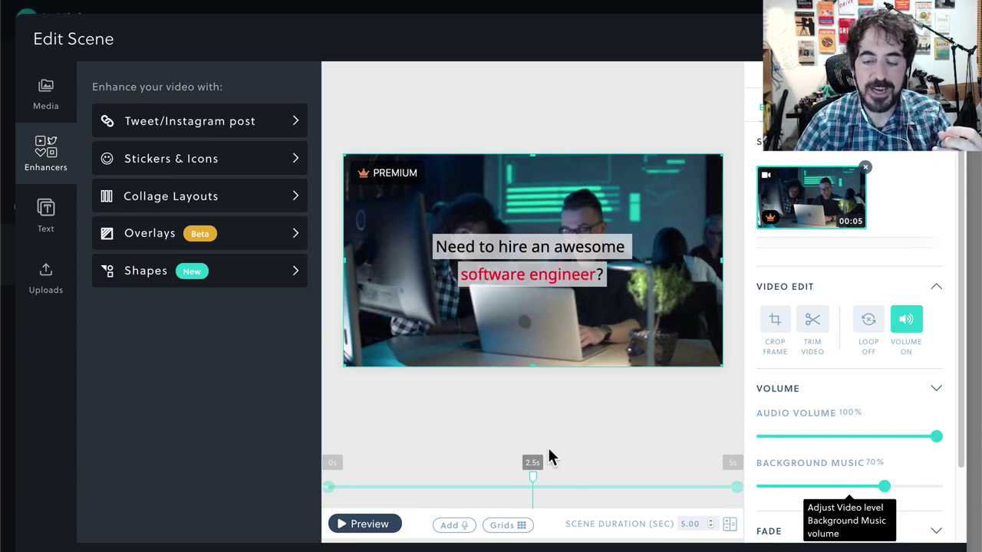
left_click(465, 528)
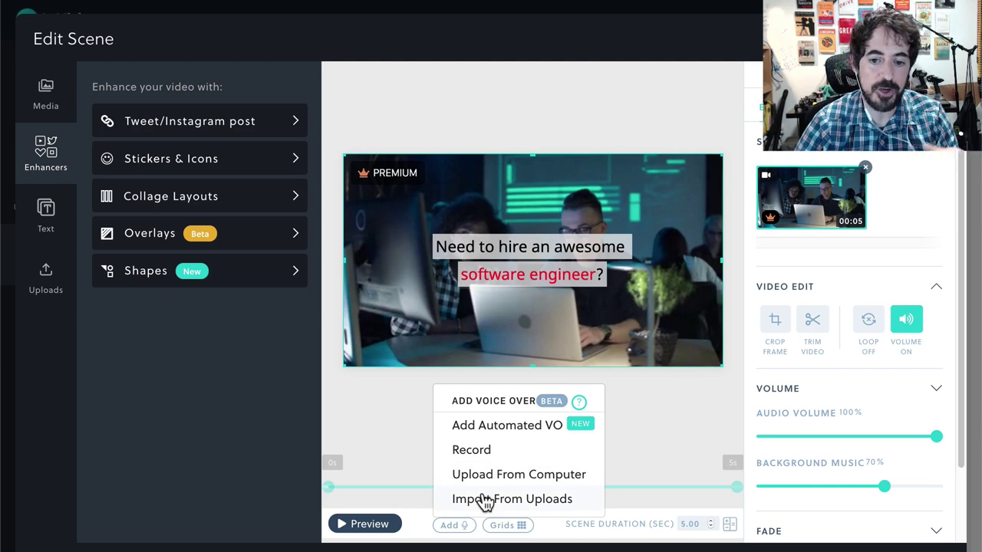
Step: Add an automated voice-over to the headline scene, muting all other audio
left_click(525, 430)
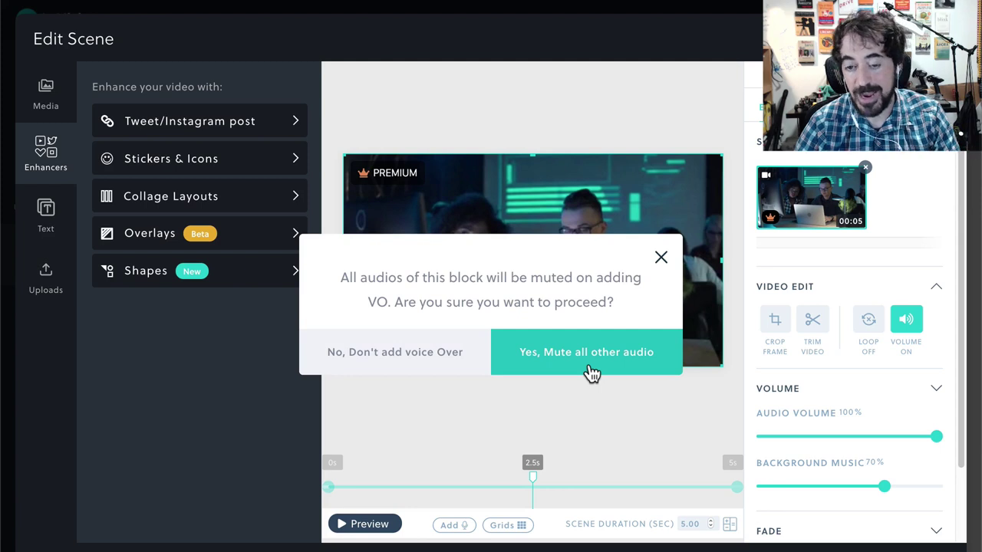
left_click(438, 356)
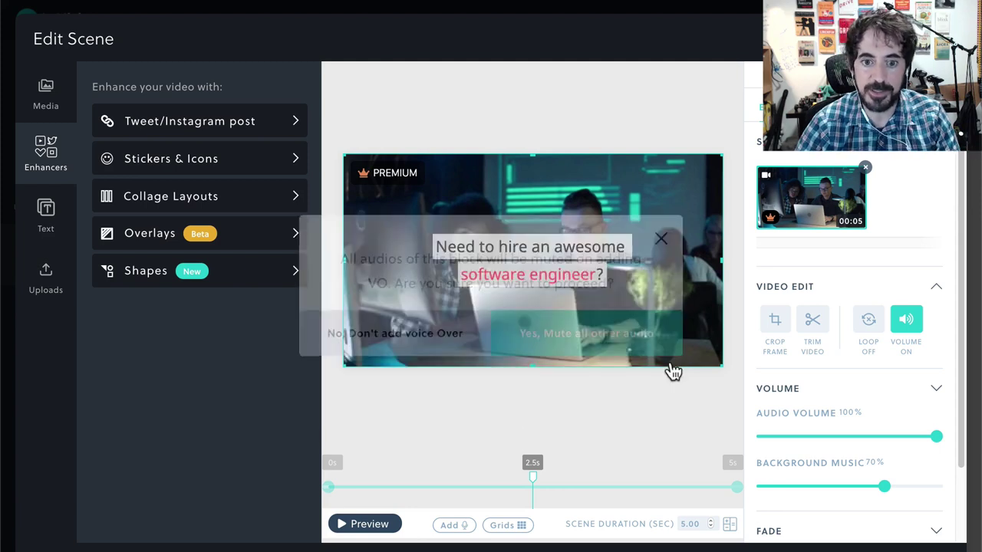
left_click(463, 527)
left_click(529, 427)
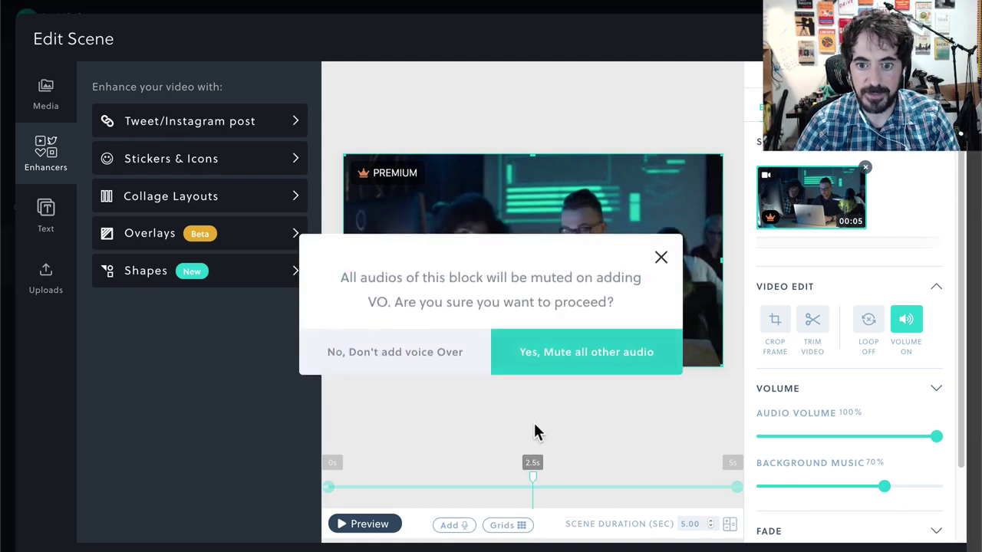
left_click(609, 367)
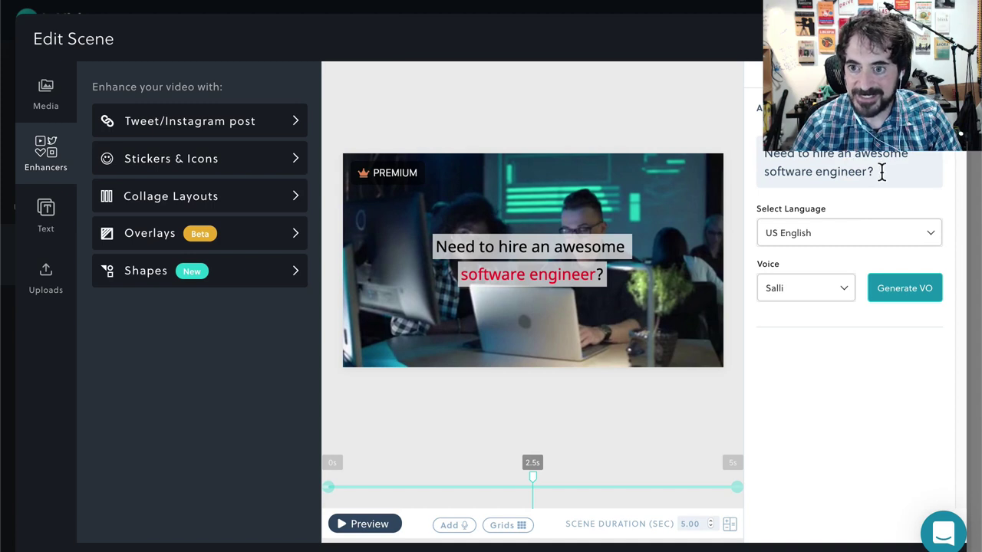
Step: Generate a 2-second US English voice-over with the Salli voice and play it back
left_click(815, 285)
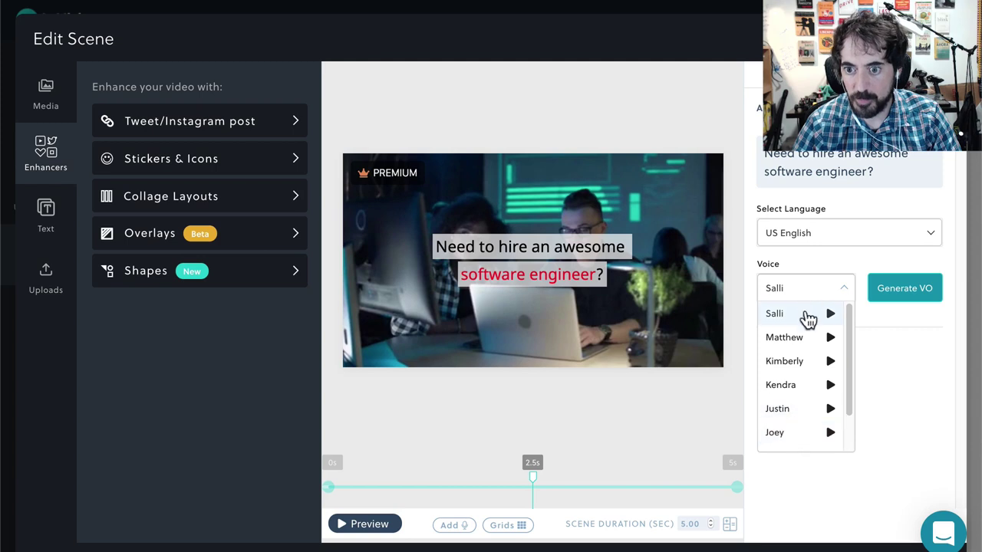
left_click(869, 261)
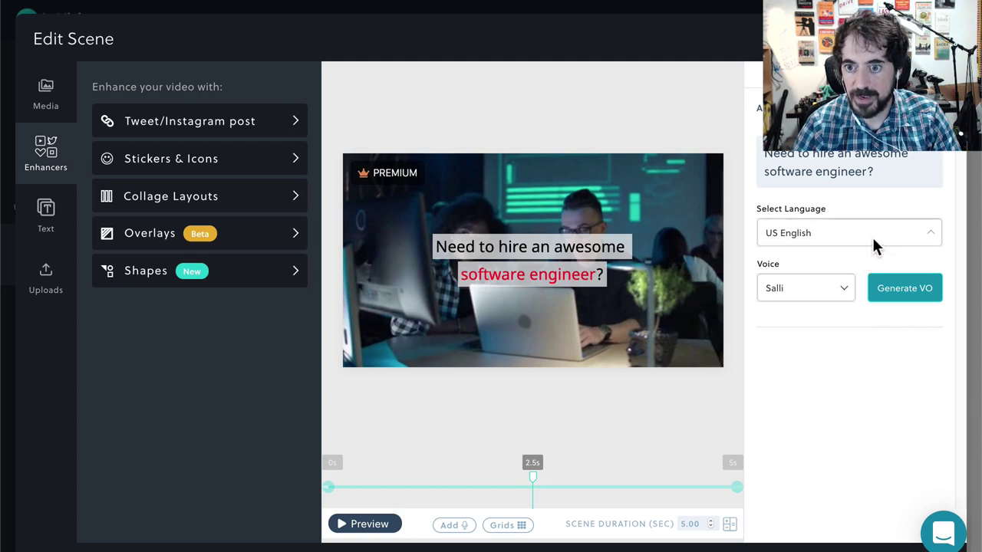
left_click(875, 244)
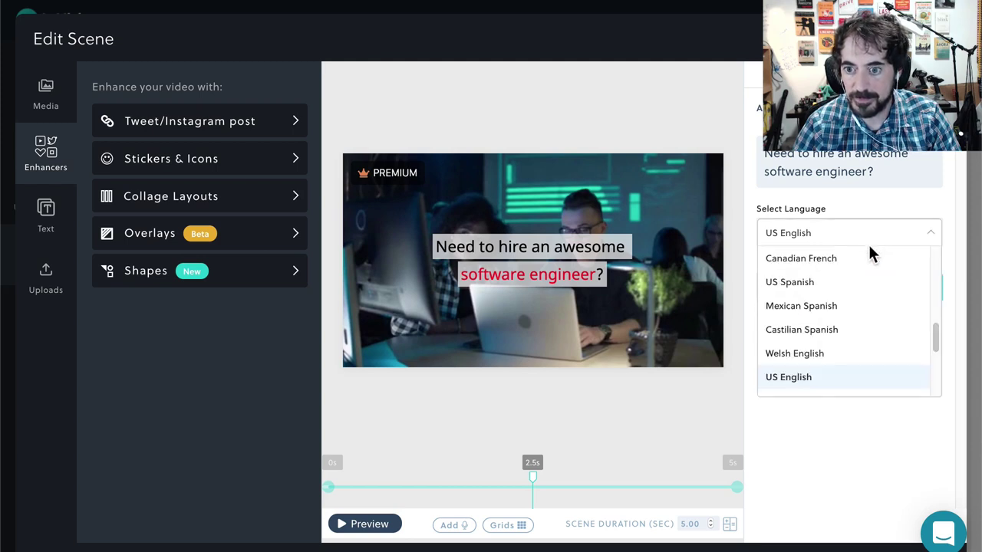
left_click(814, 442)
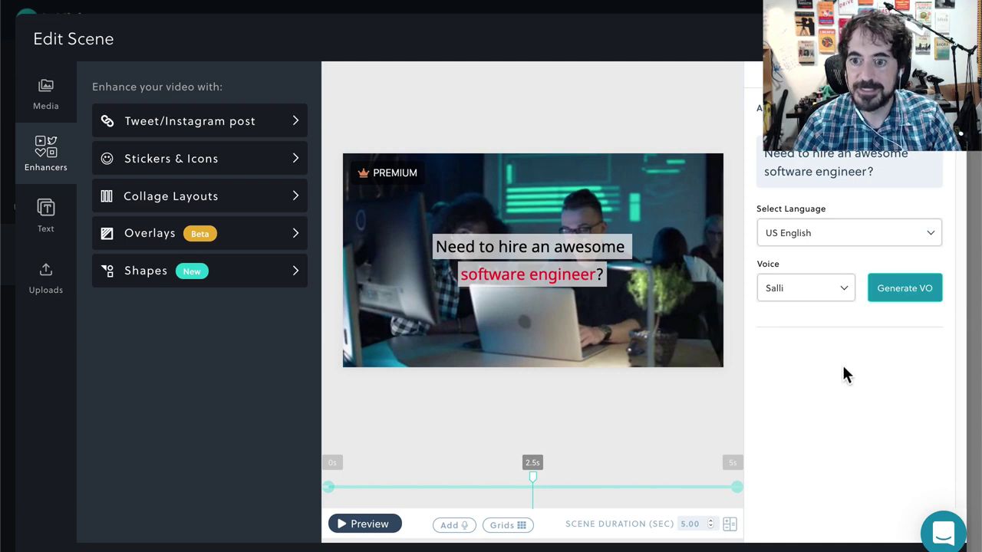
left_click(912, 300)
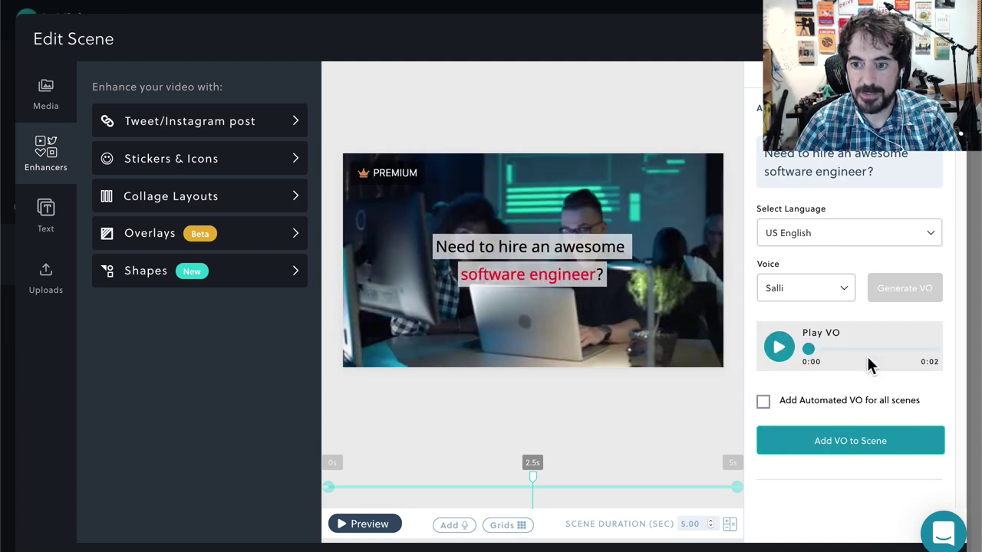
left_click(781, 347)
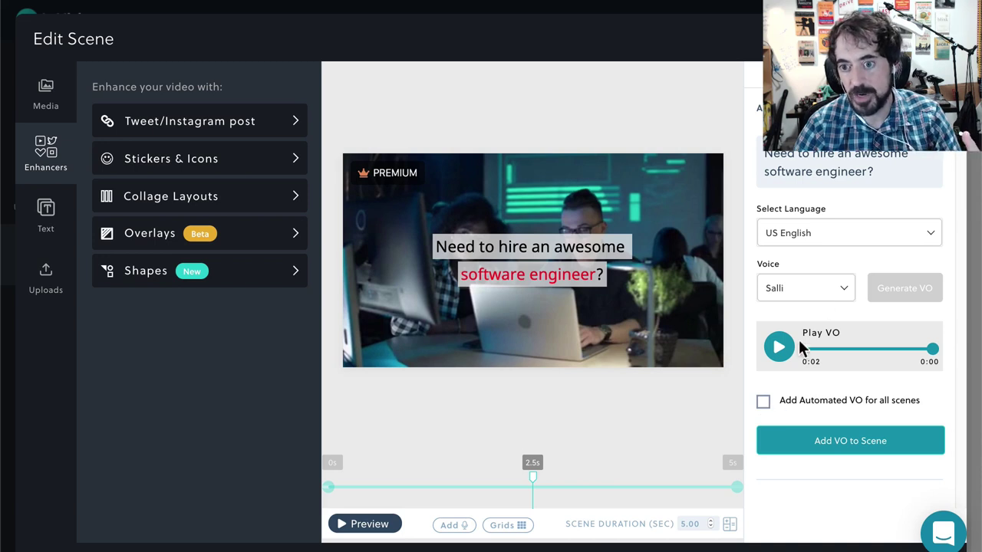
Step: Regenerate the headline voice-over in Castilian Spanish with the Lucia voice and listen to it
left_click(854, 238)
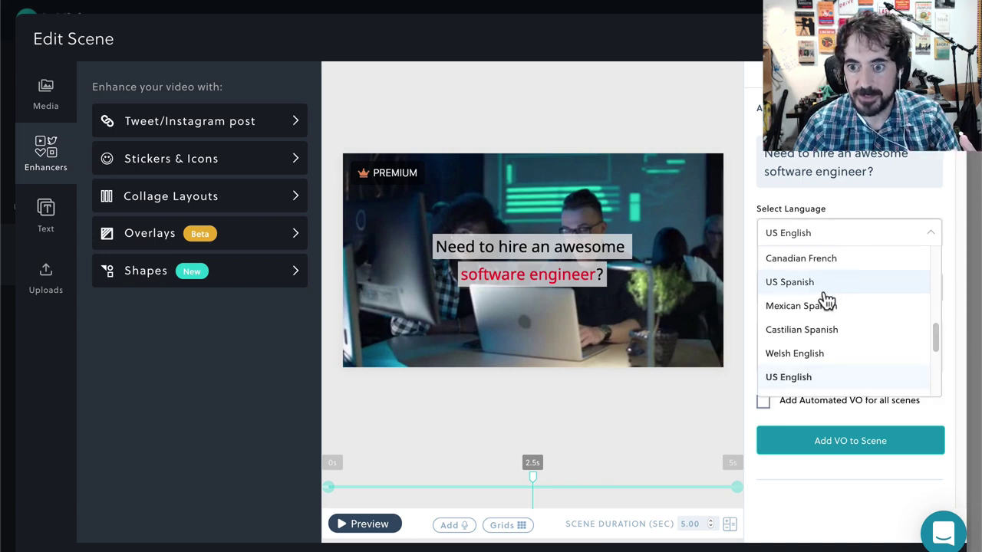
left_click(833, 329)
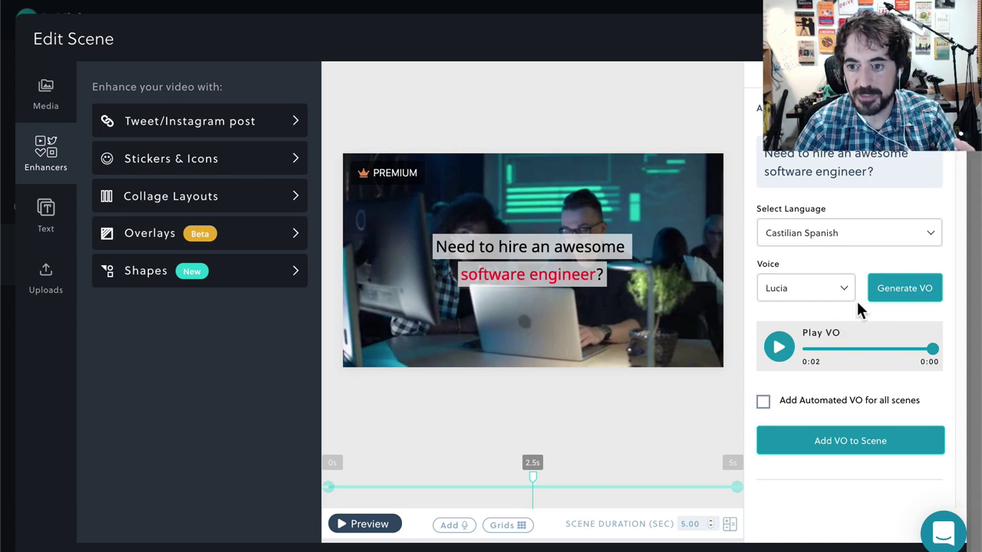
left_click(888, 288)
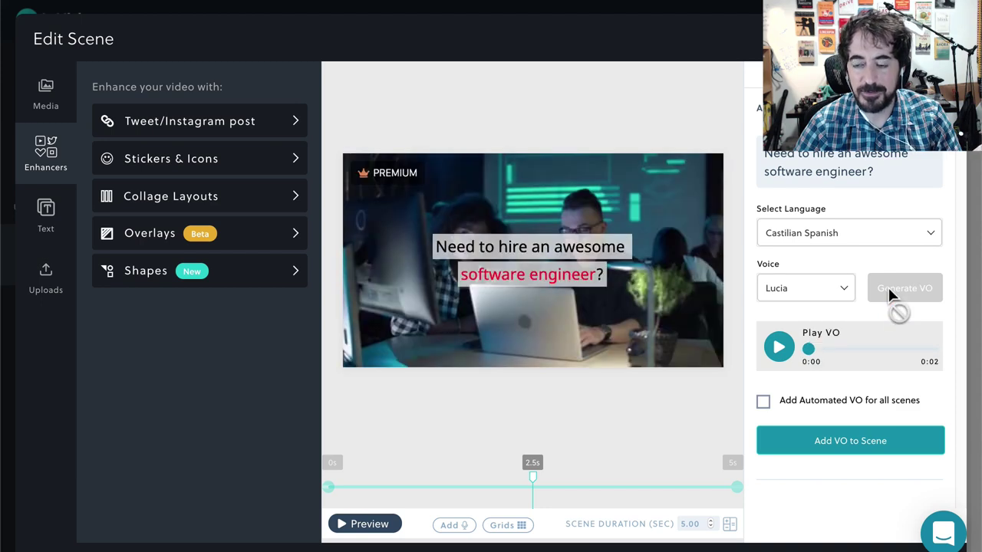
left_click(780, 347)
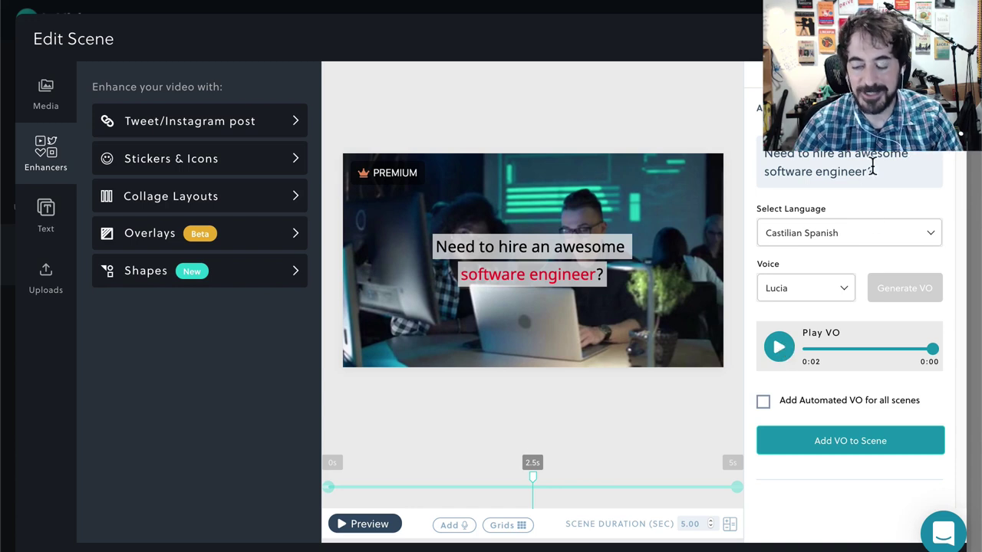
left_click(825, 236)
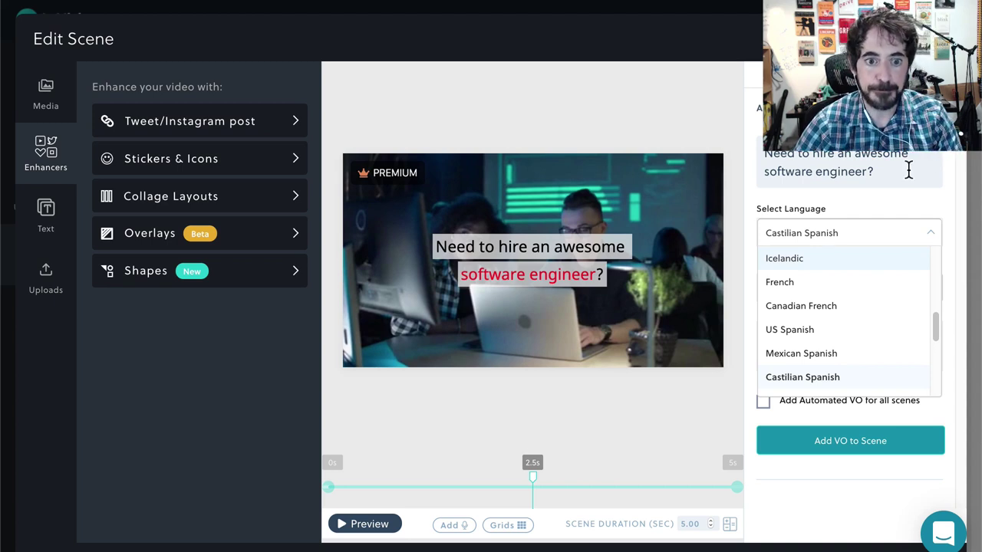
key("Escape")
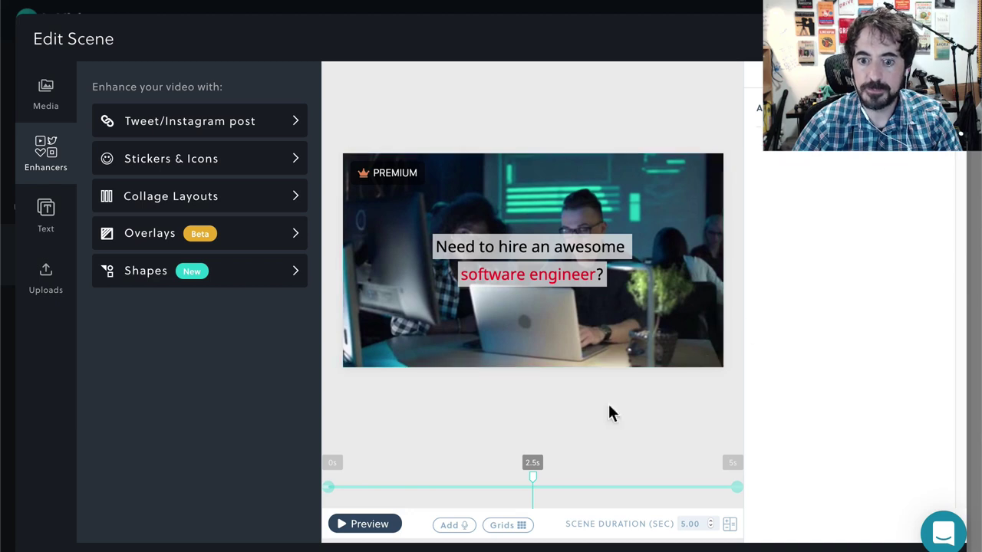
Step: Select the office footage clip and browse the Shapes enhancers without adding one
left_click(668, 221)
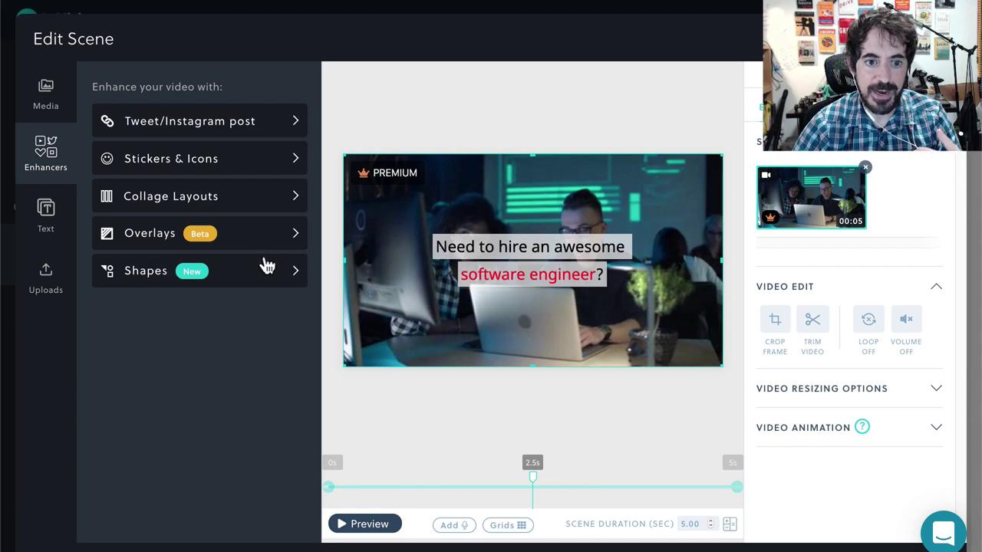
left_click(294, 280)
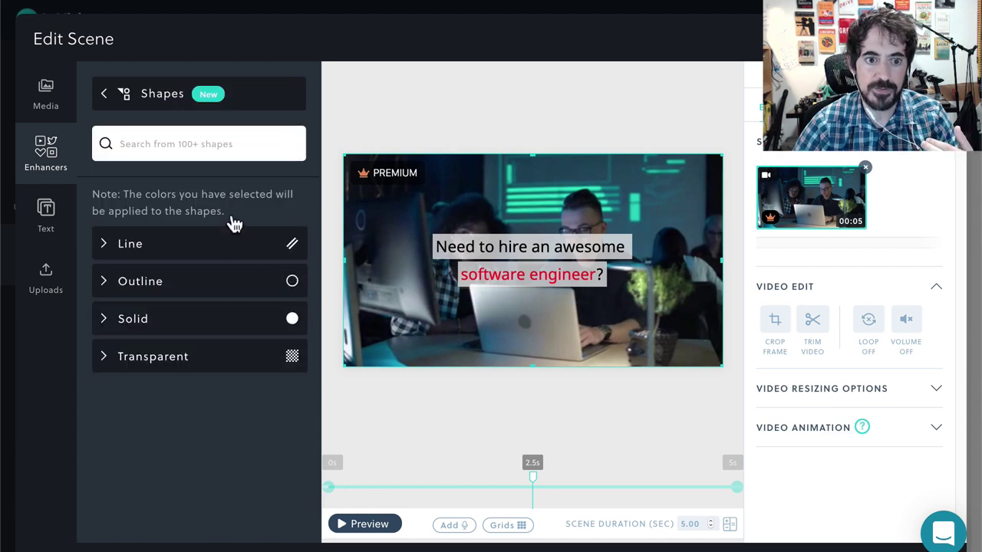
left_click(104, 93)
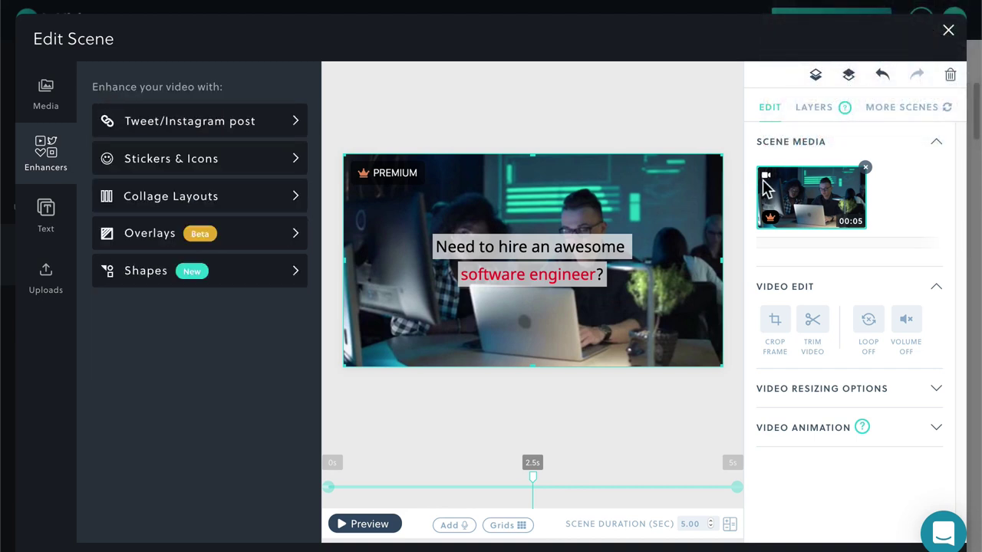
Step: In Layers, move Media 1 (Video) above the headline text, then back below it
left_click(826, 110)
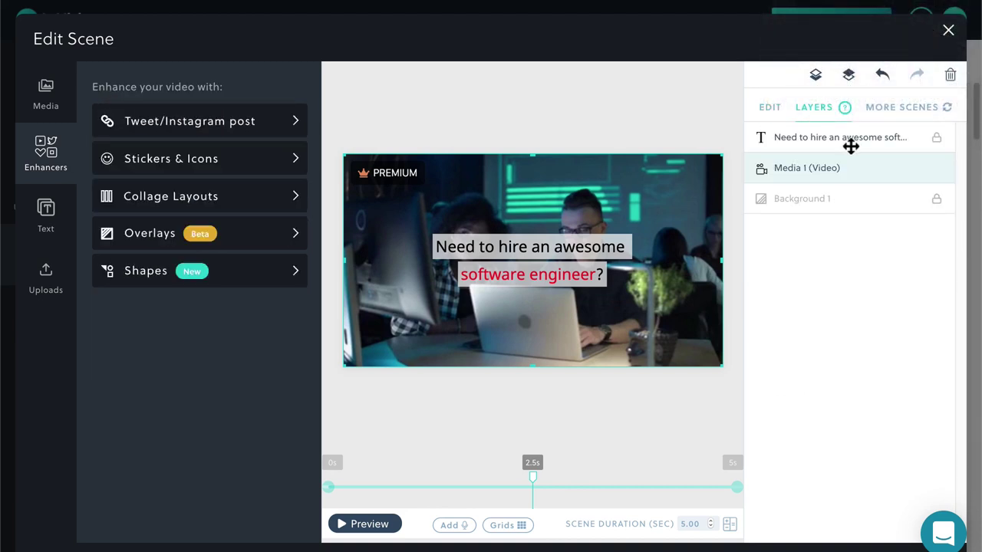
left_click_drag(854, 168, 853, 132)
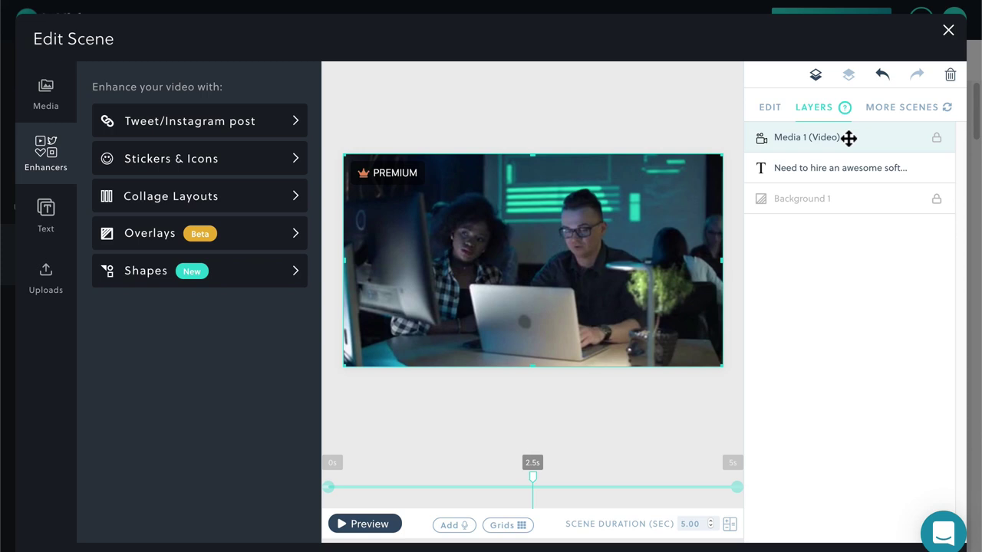
left_click_drag(847, 142, 843, 169)
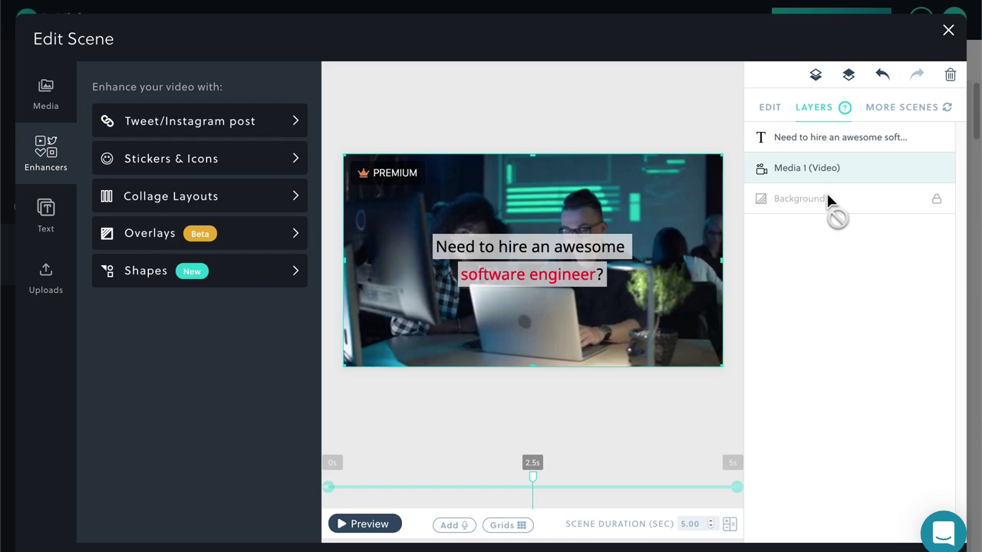
Step: Preview the whole promo video from the storyboard and export it
left_click(949, 32)
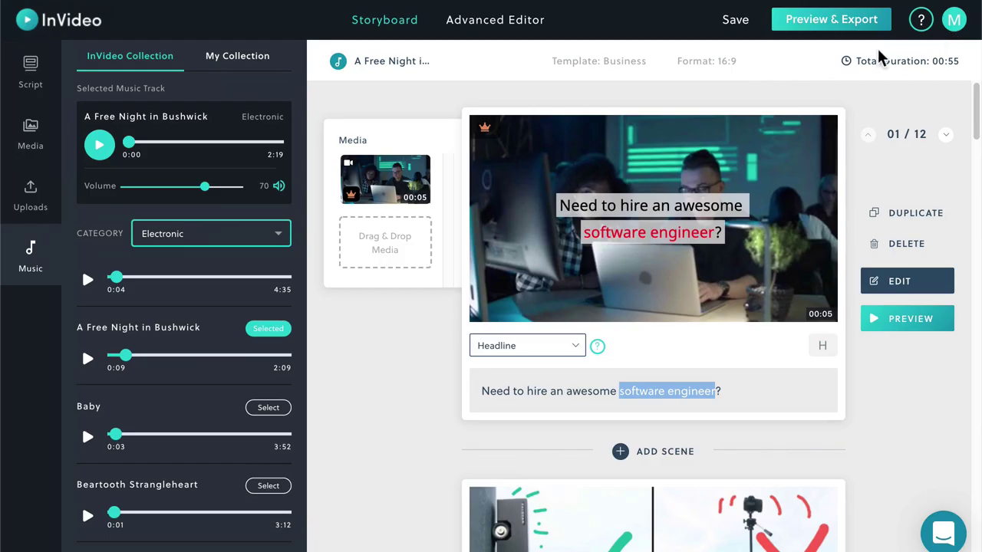
left_click(839, 34)
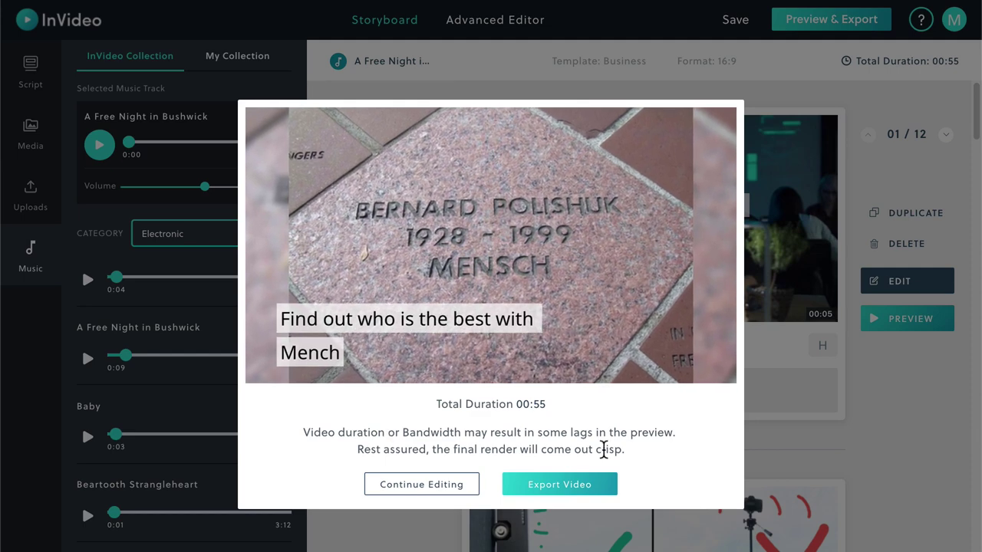
left_click(583, 485)
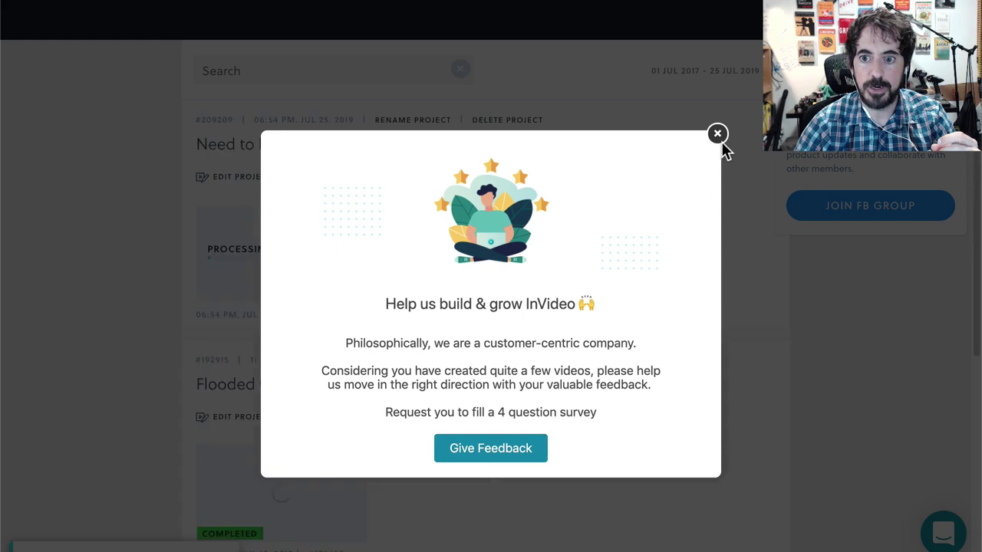
Step: Close the feedback survey and scroll down to the new export processing at 2%
left_click(717, 135)
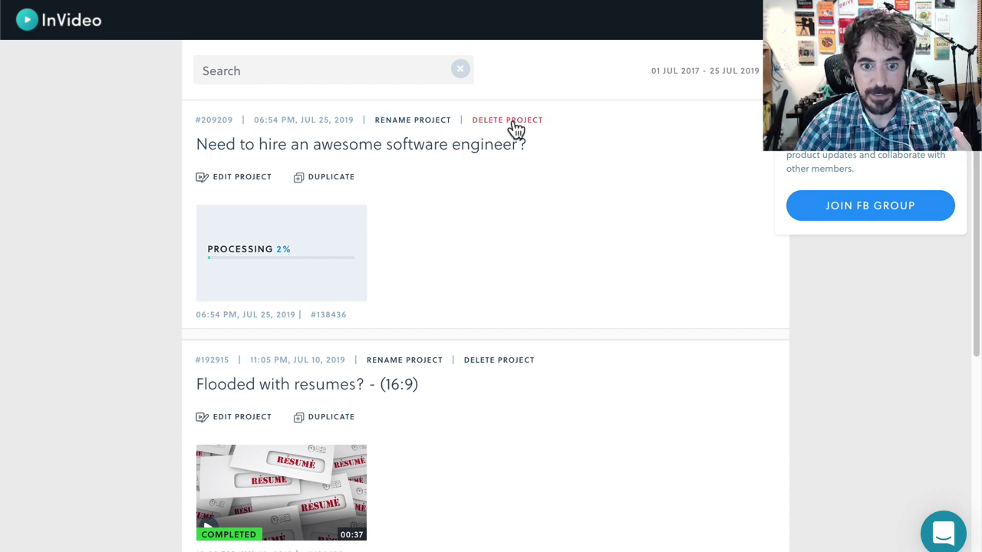
scroll(500, 277, "down", 3)
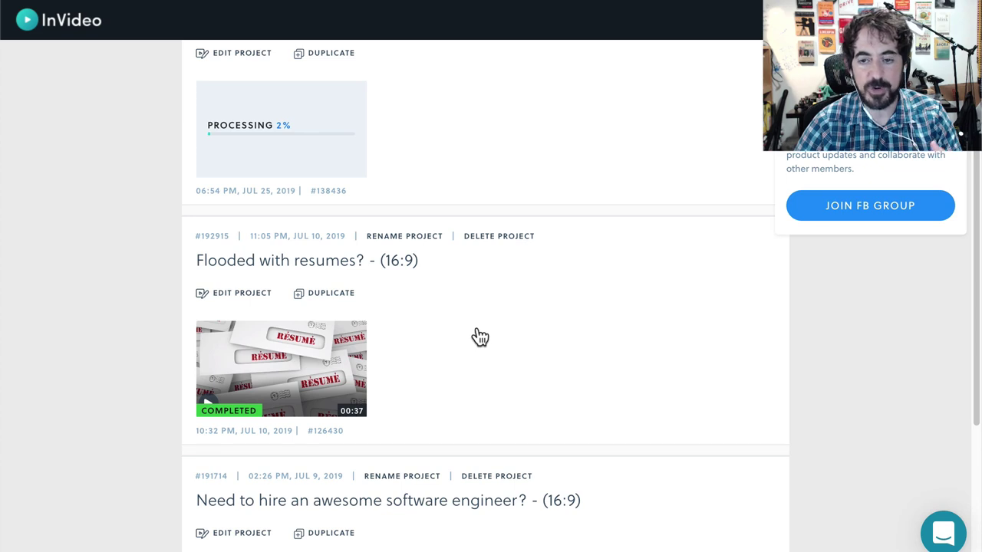
mouse_move(350, 366)
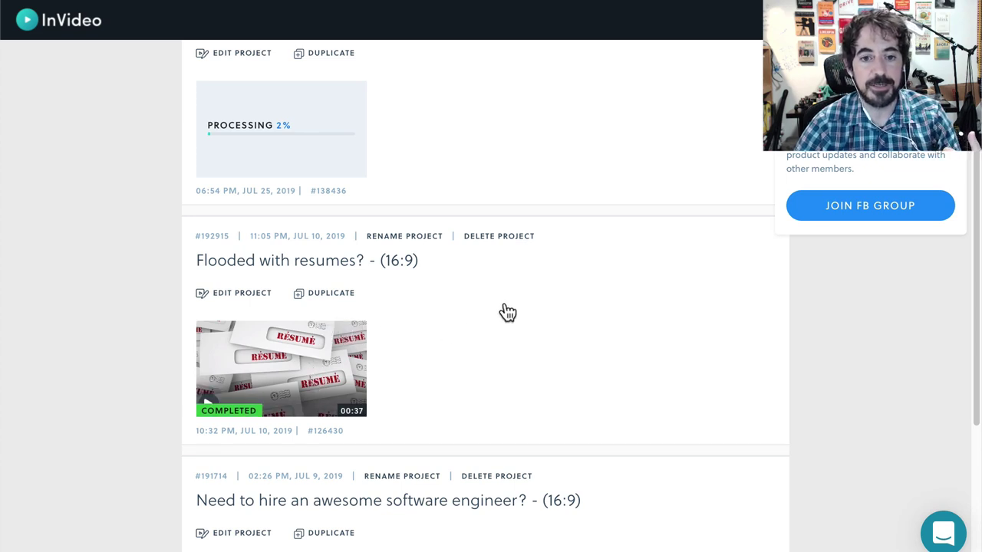
Step: Duplicate the 'Flooded with resumes?' project in square 1:1 format, confirming despite the warning
left_click(330, 293)
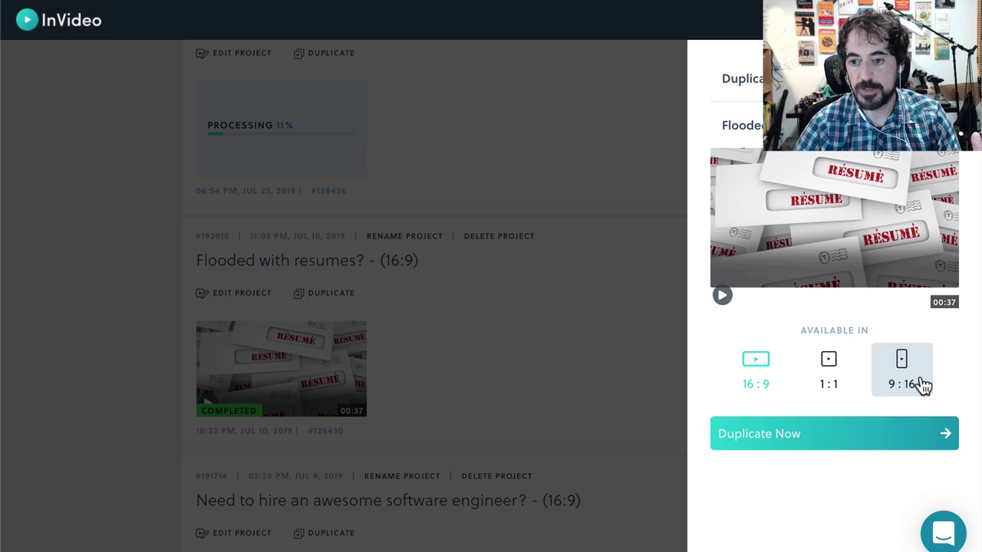
left_click(834, 382)
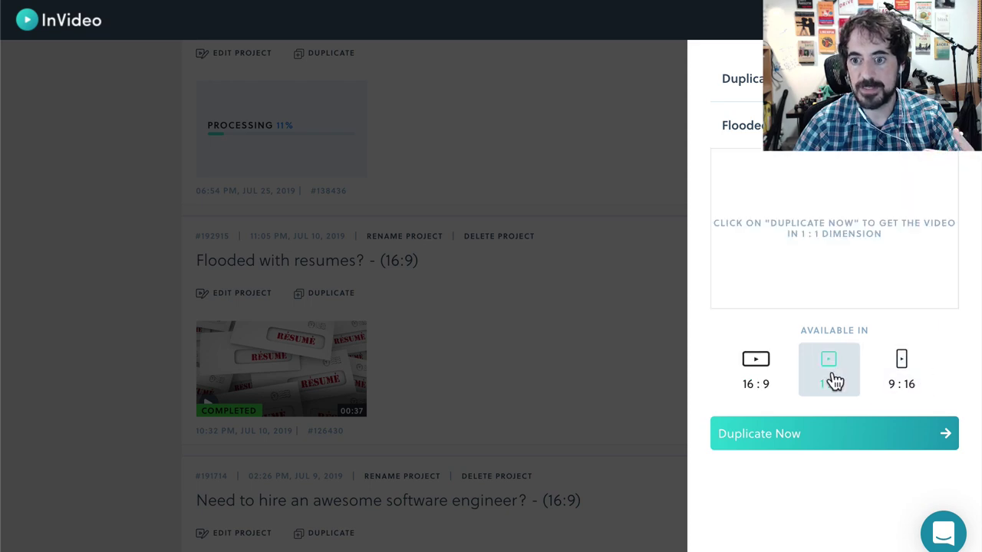
left_click(843, 434)
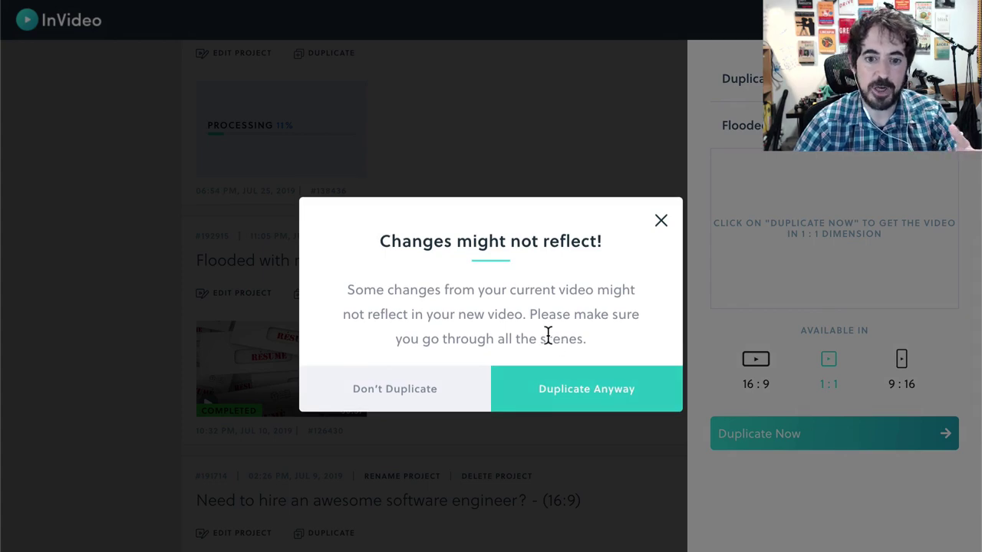
left_click(601, 392)
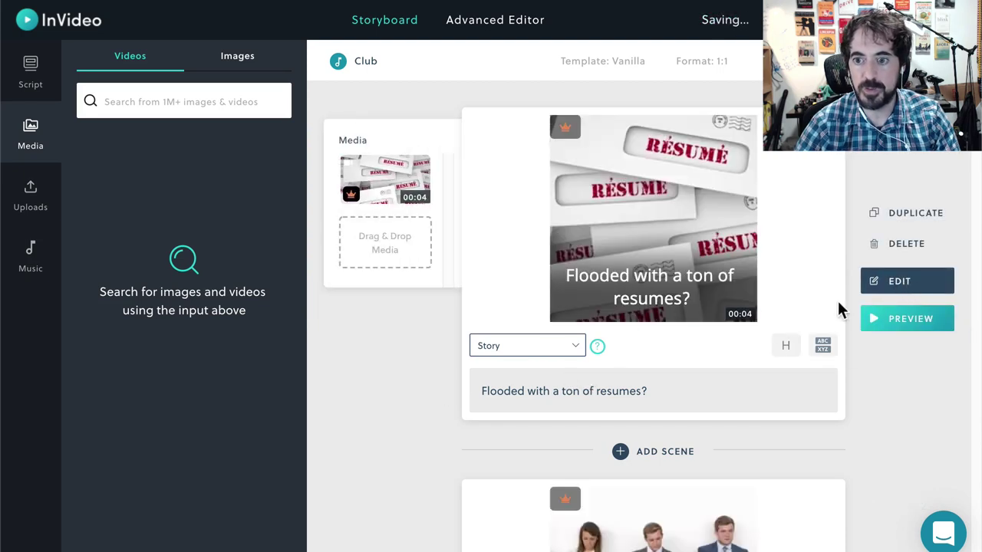
left_click(917, 326)
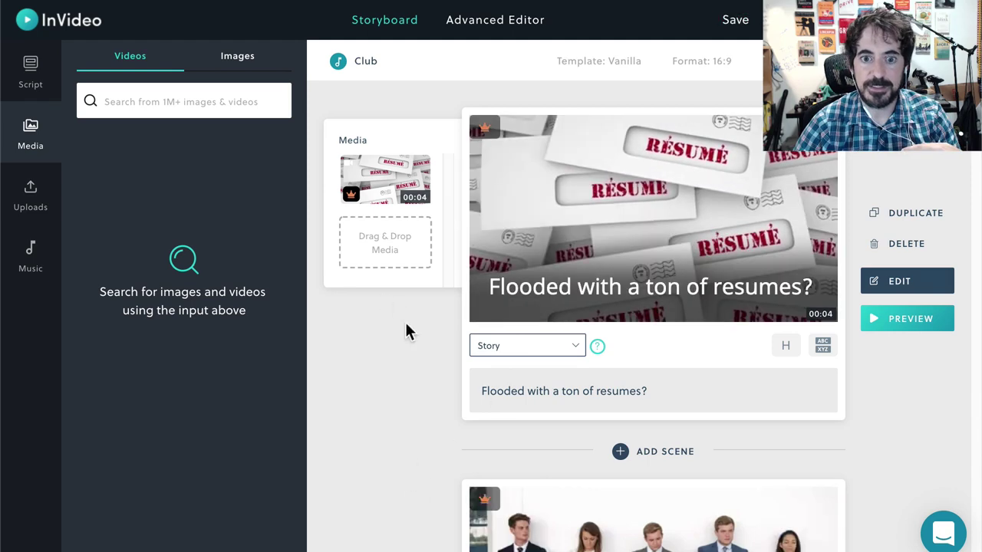
scroll(407, 334, "down", 3)
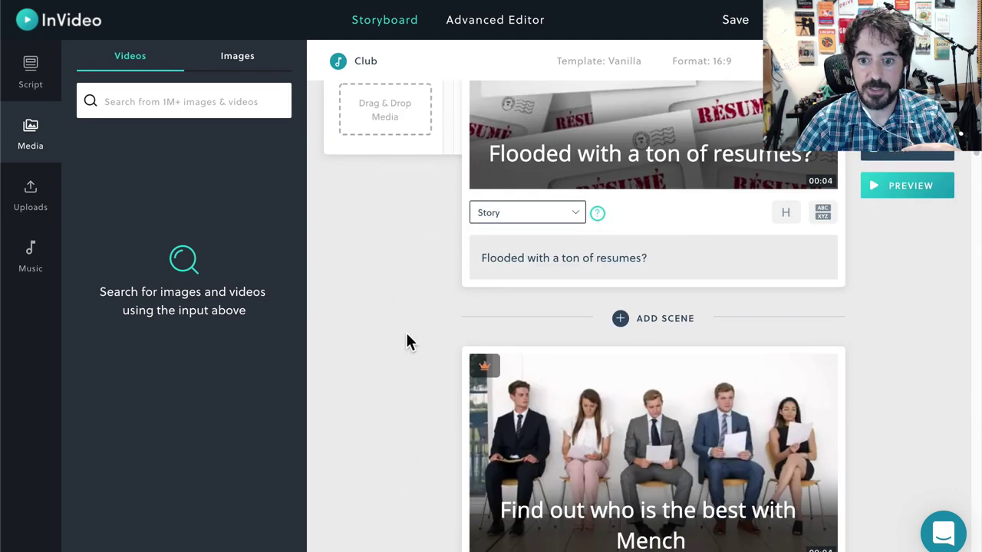
scroll(407, 338, "down", 15)
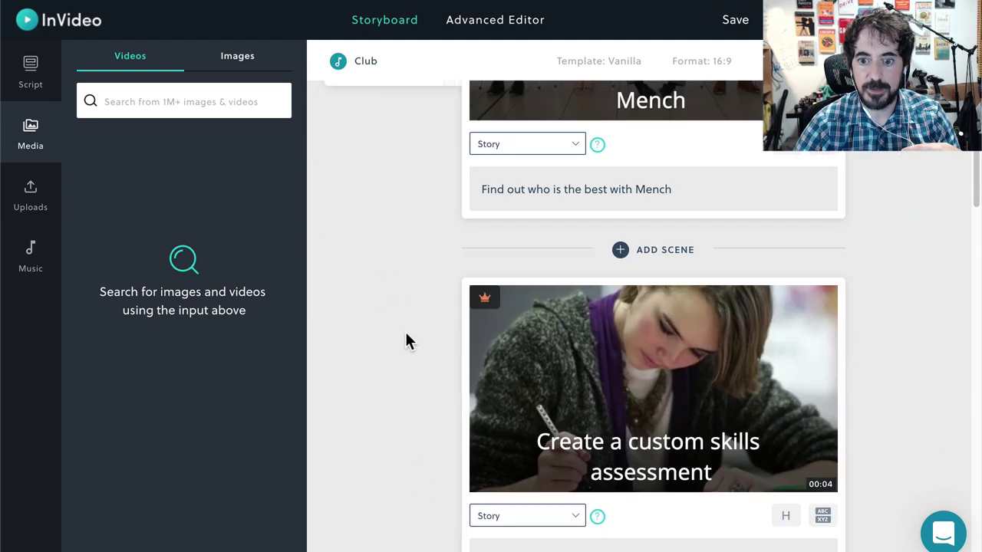
scroll(406, 337, "down", 15)
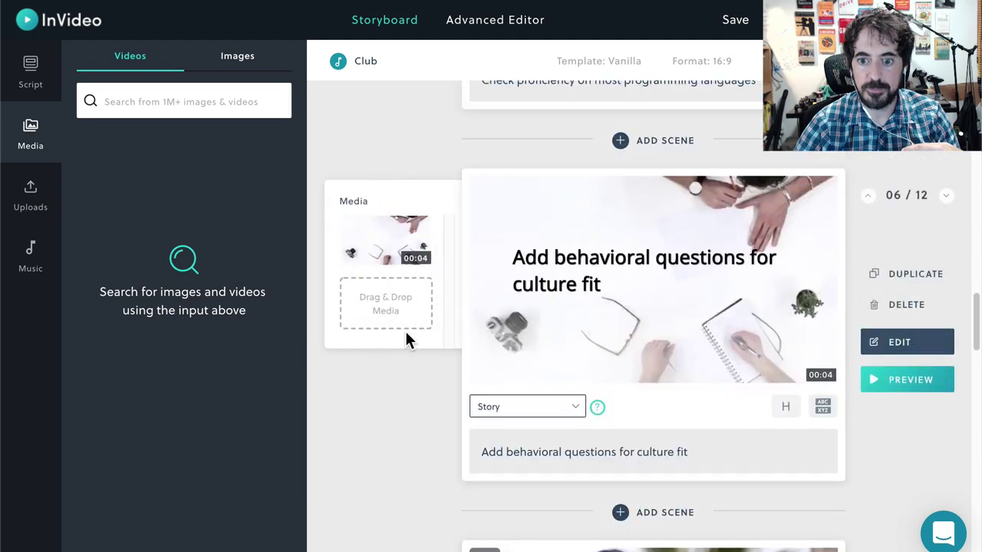
scroll(405, 331, "down", 10)
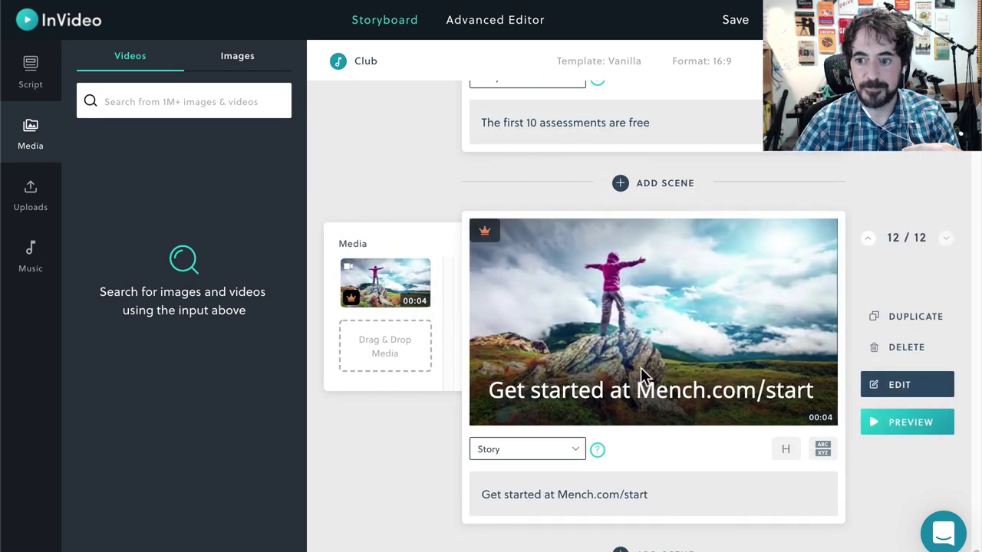
scroll(813, 341, "up", 20)
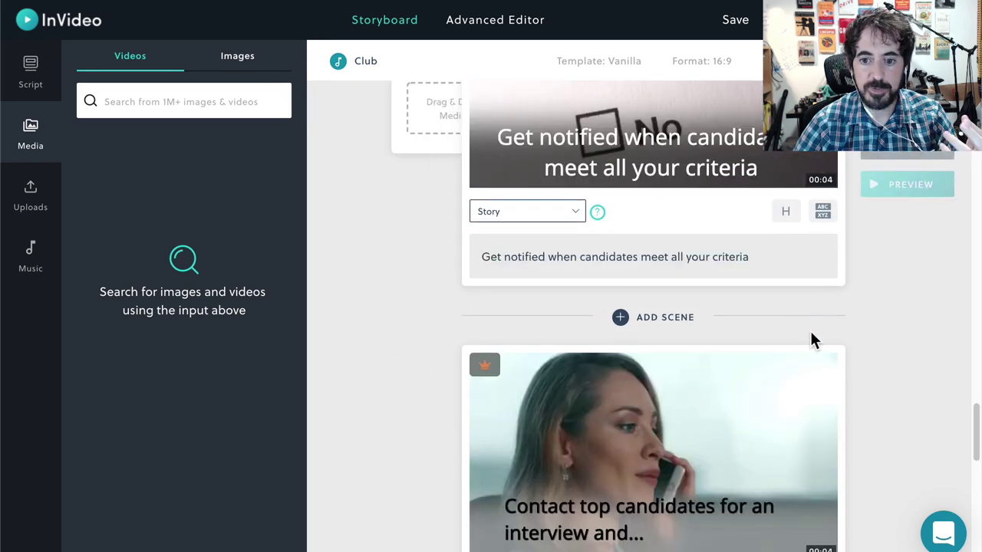
scroll(423, 368, "up", 10)
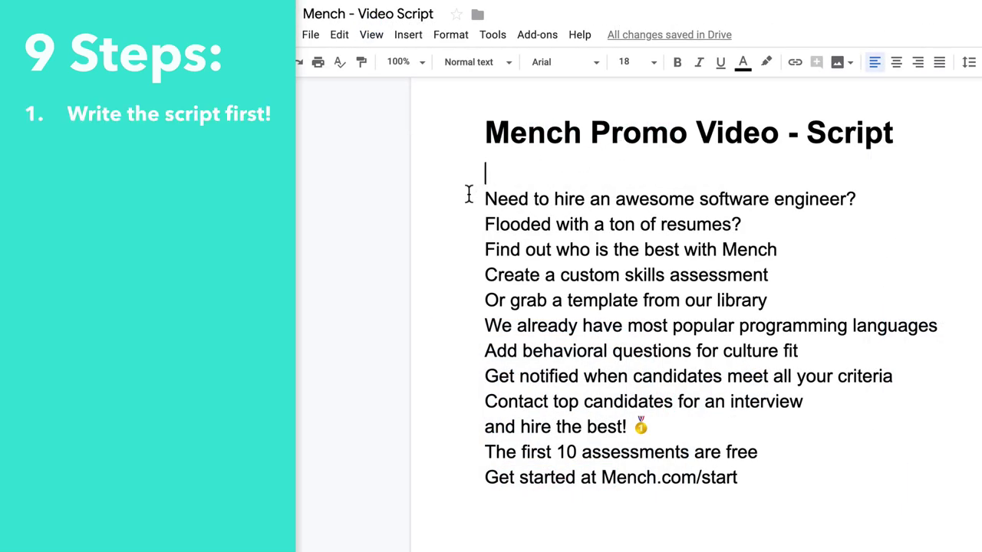
Step: Select all twelve script lines below the Mench Promo Video title
left_click_drag(482, 198, 755, 470)
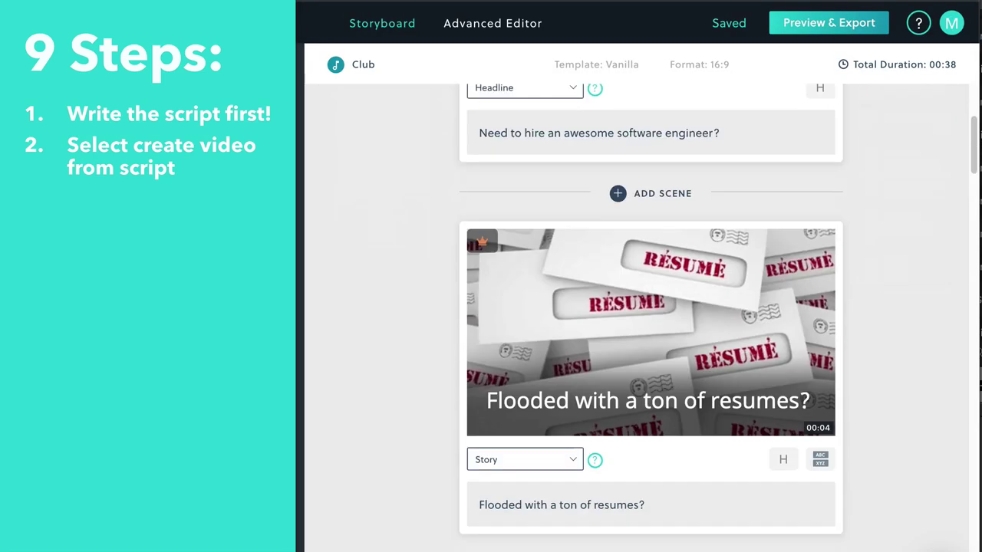
scroll(651, 317, "down", 5)
scroll(651, 318, "down", 10)
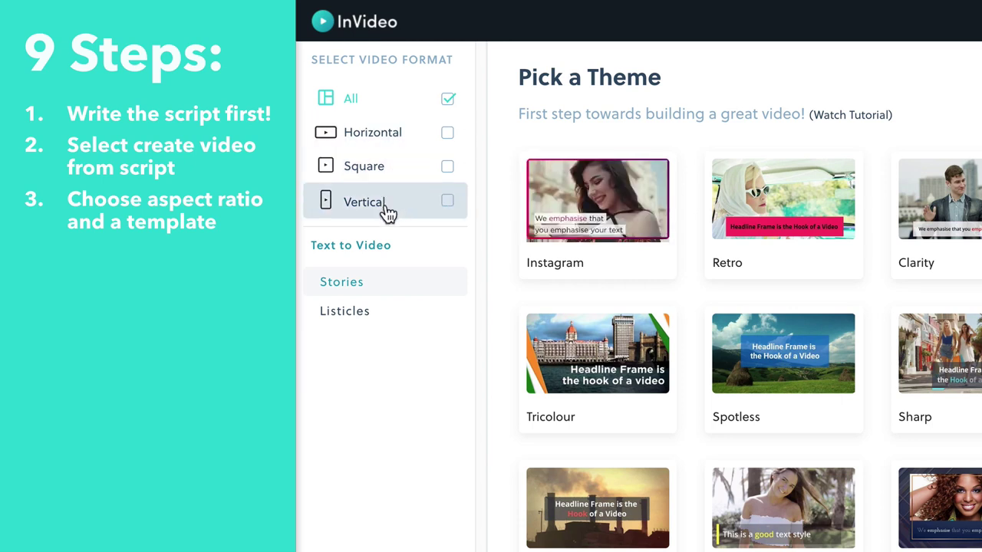
Step: Filter themes to Horizontal, preview the Business theme, and search stock videos for 'programmer'
left_click(449, 136)
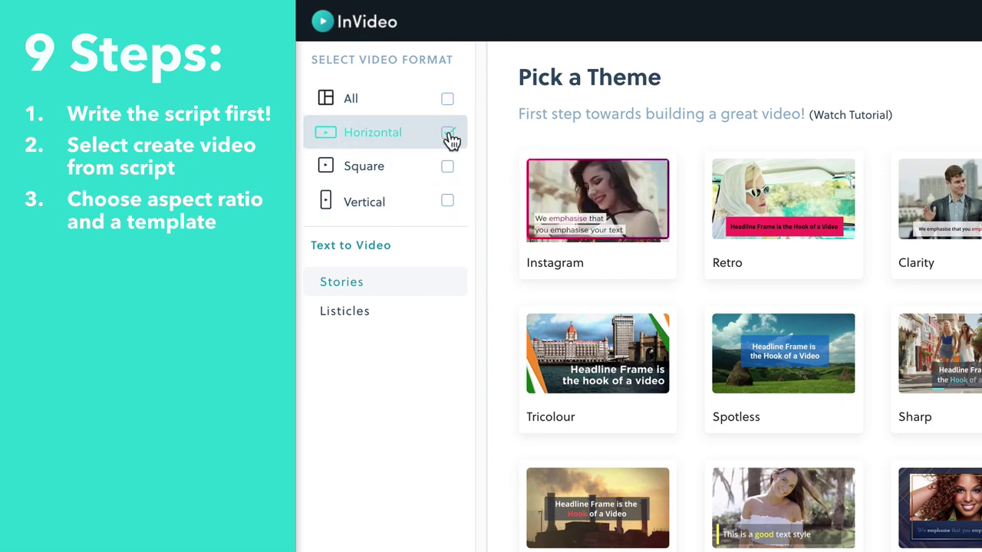
scroll(899, 307, "down", 5)
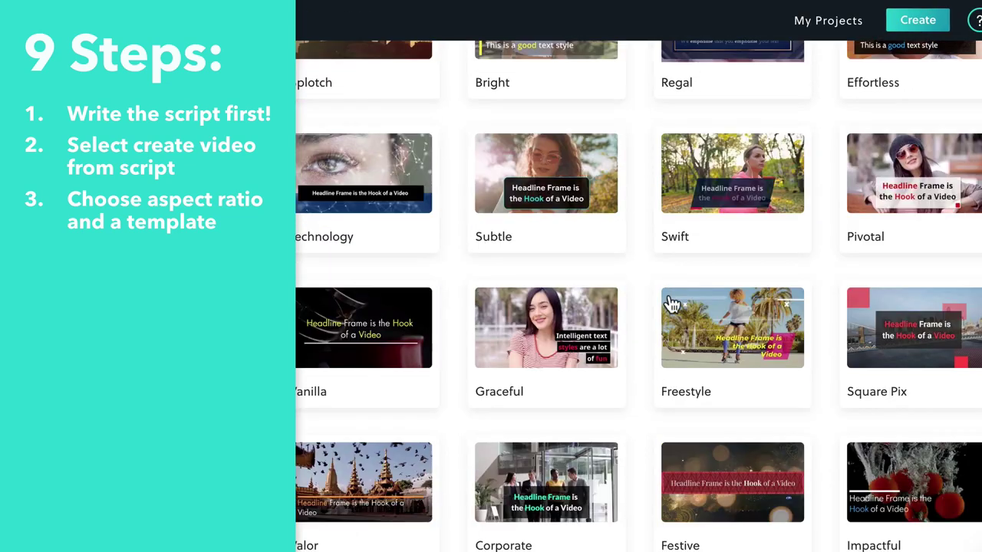
scroll(669, 302, "down", 4)
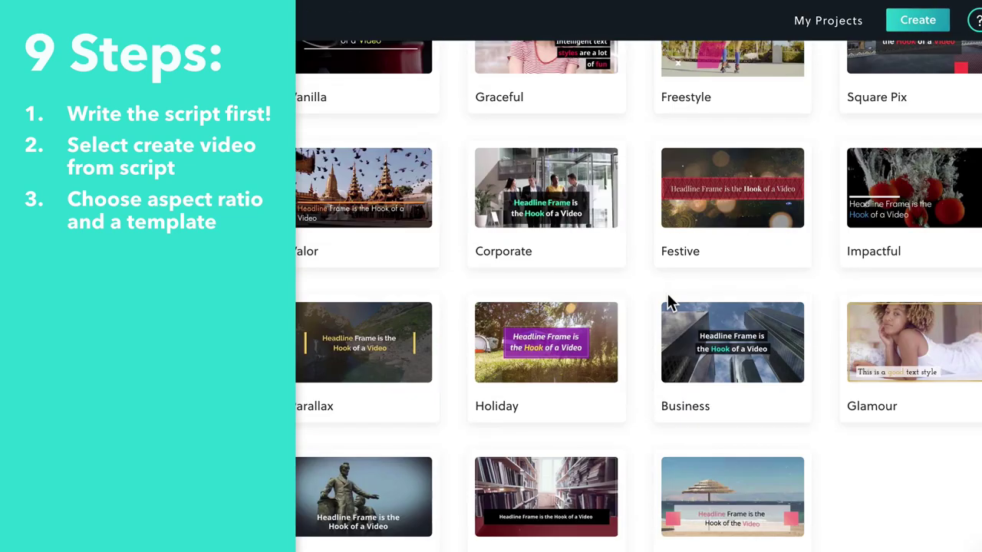
left_click(714, 357)
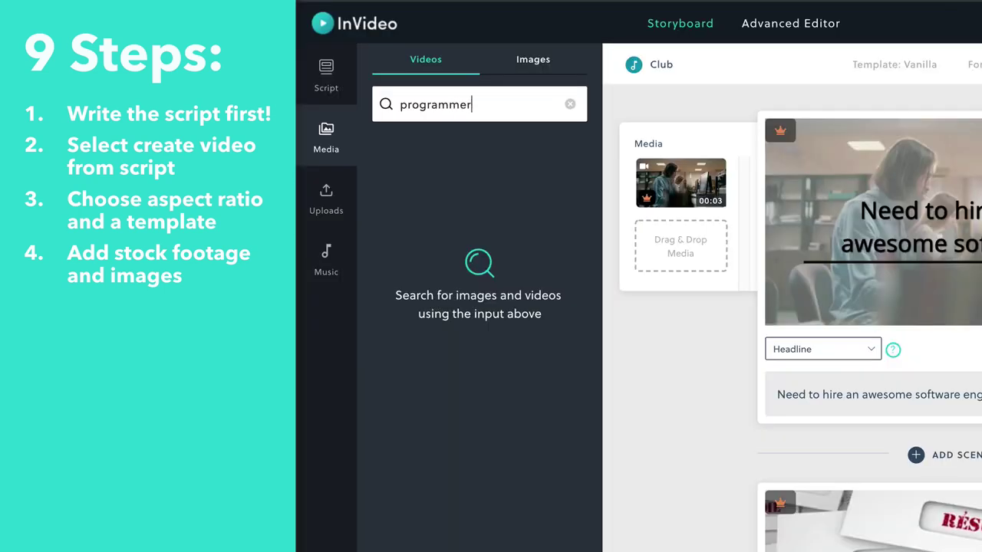
key("Return")
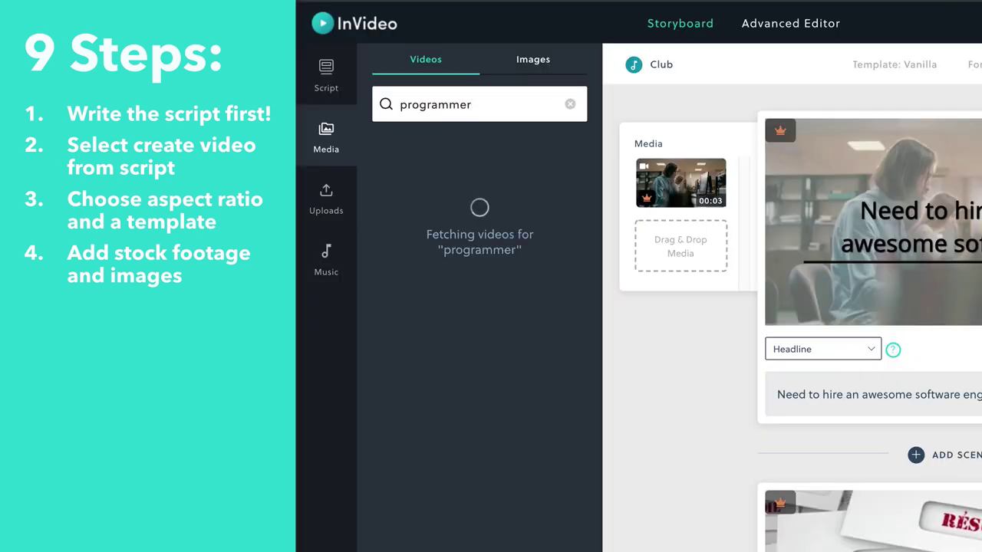
scroll(499, 172, "down", 1)
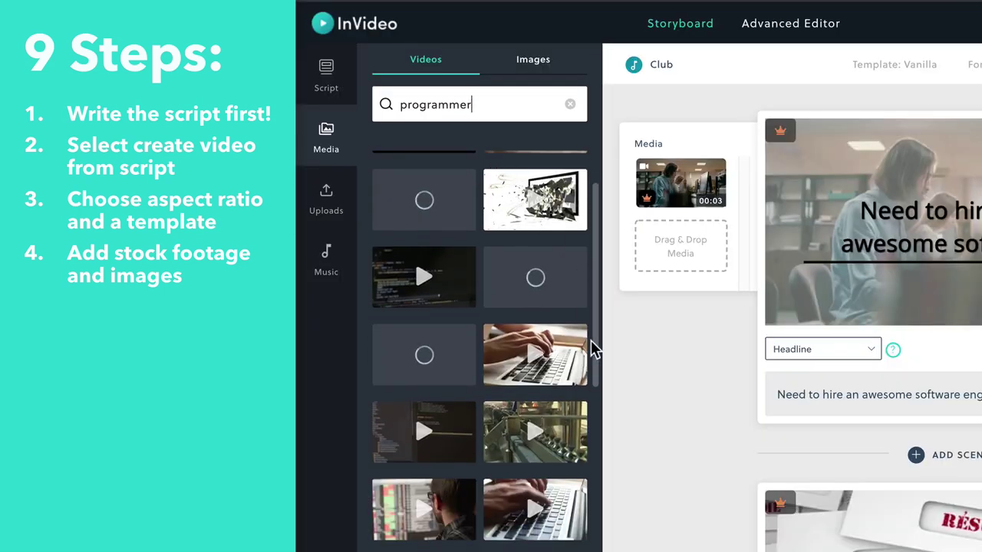
left_click(552, 357)
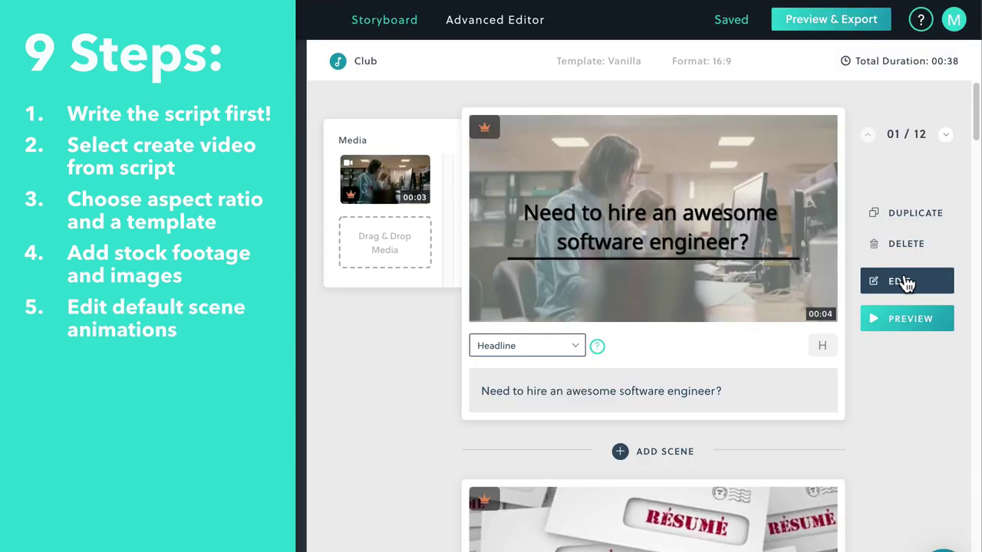
Step: In scene 1, set the headline font to Comfortaa and give it a new entry animation
left_click(907, 282)
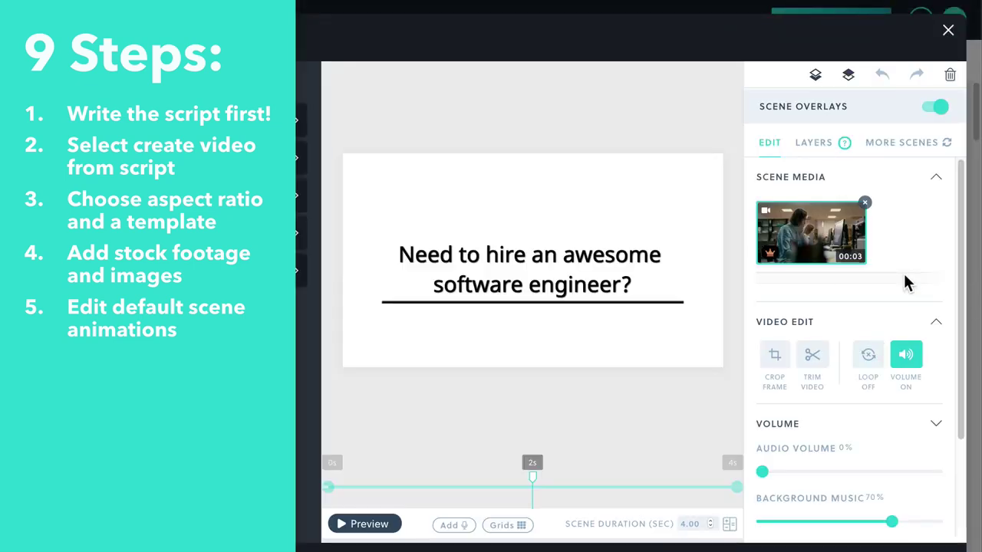
left_click(581, 277)
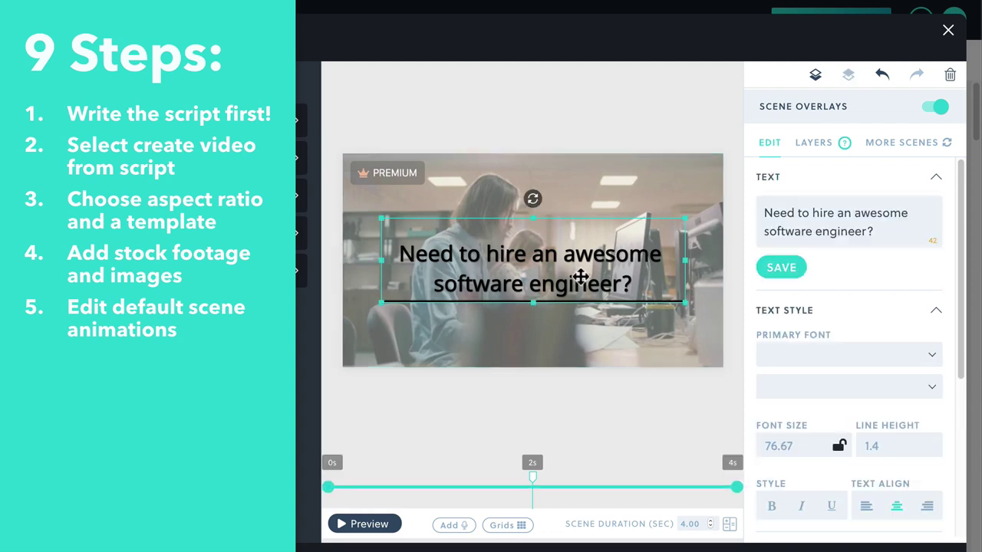
left_click(867, 356)
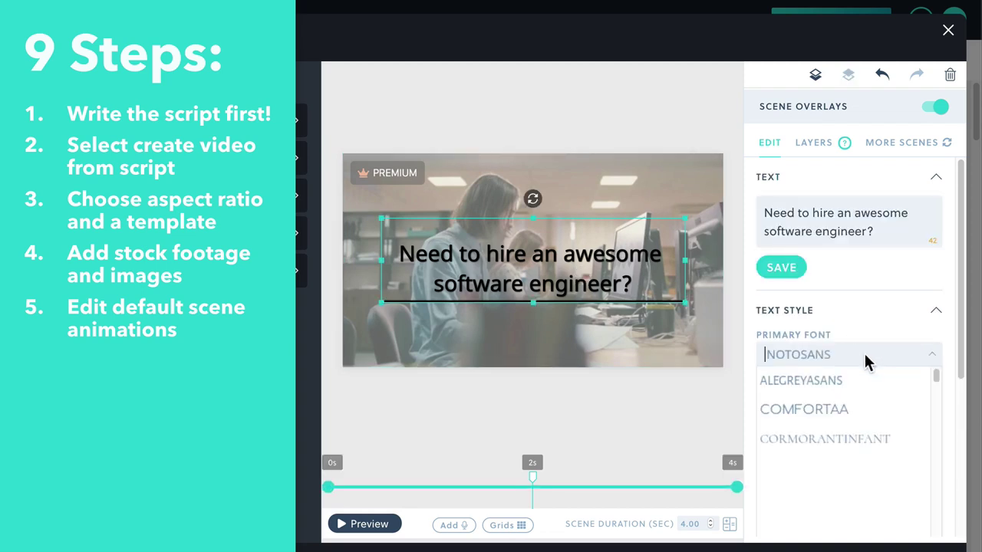
left_click(806, 409)
scroll(936, 481, "down", 4)
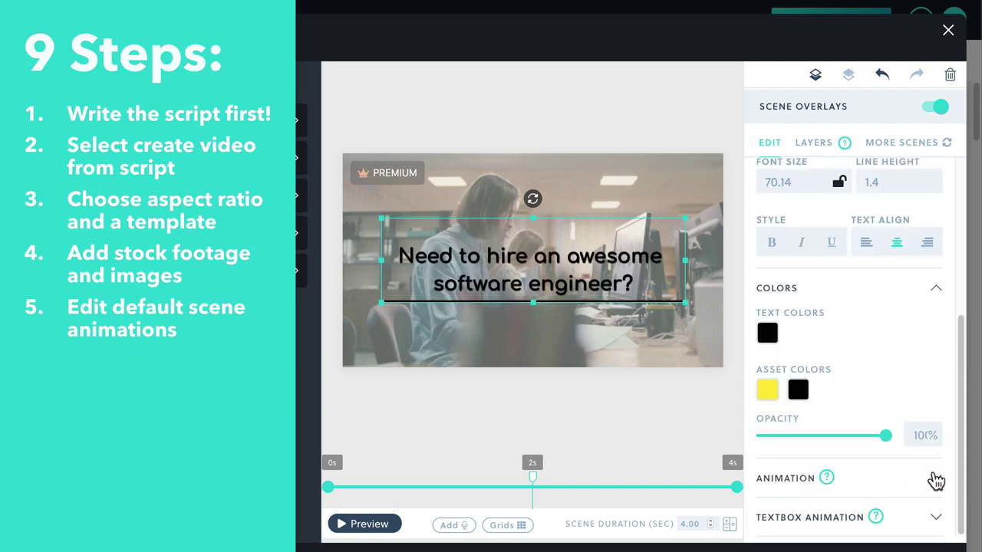
left_click(936, 480)
left_click(867, 434)
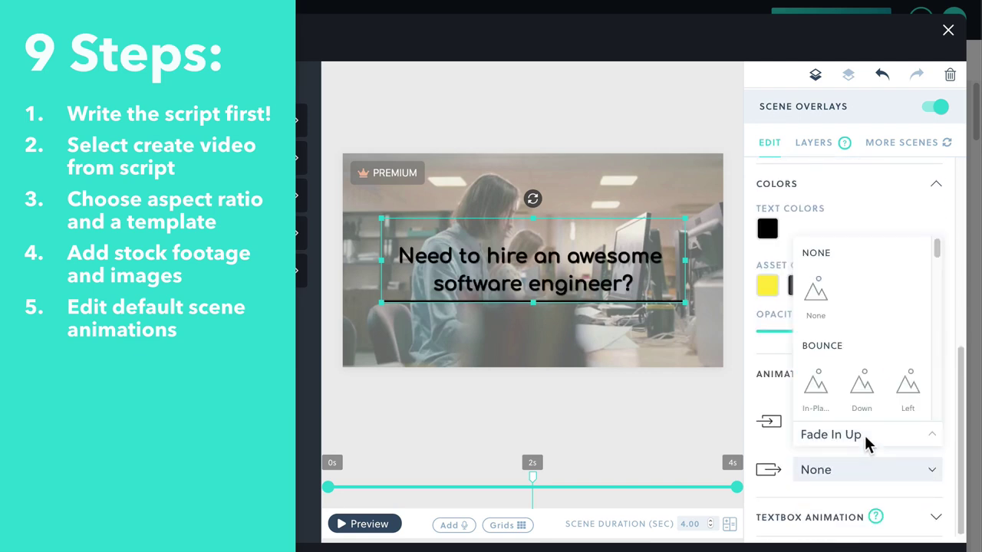
left_click(370, 525)
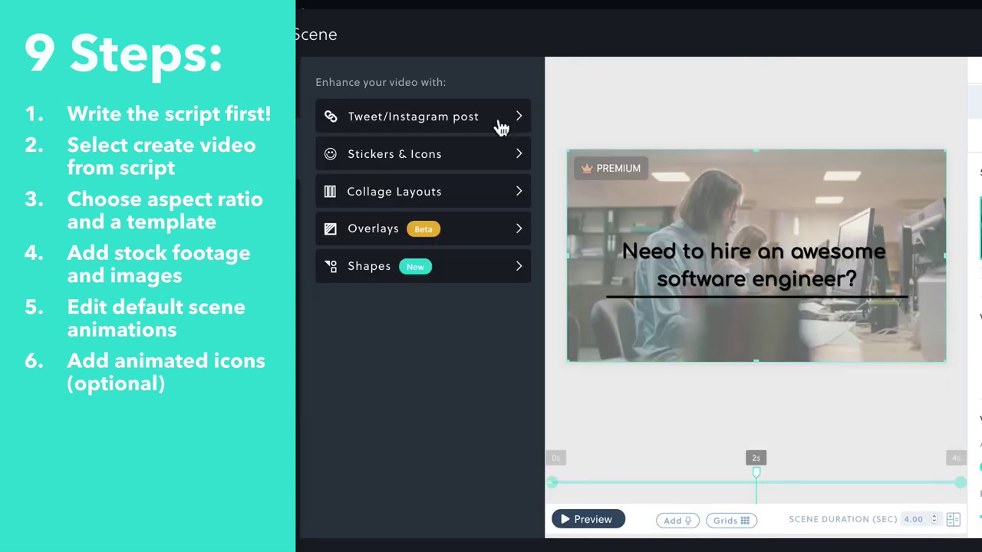
Step: Add a Corporate figure-with-arrows sticker at the scene's top-right, preview it, and show the soundtracks
left_click(514, 155)
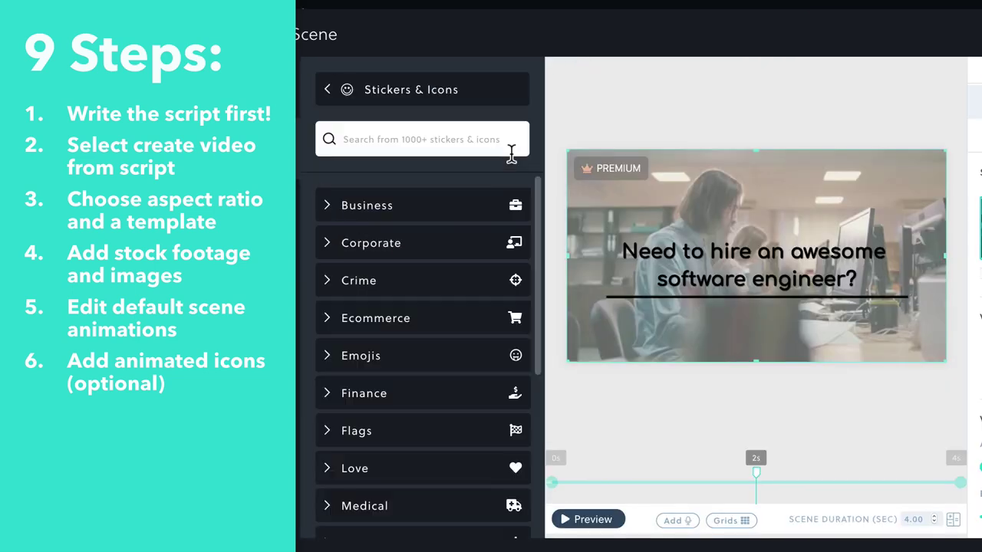
left_click(338, 244)
left_click(427, 277)
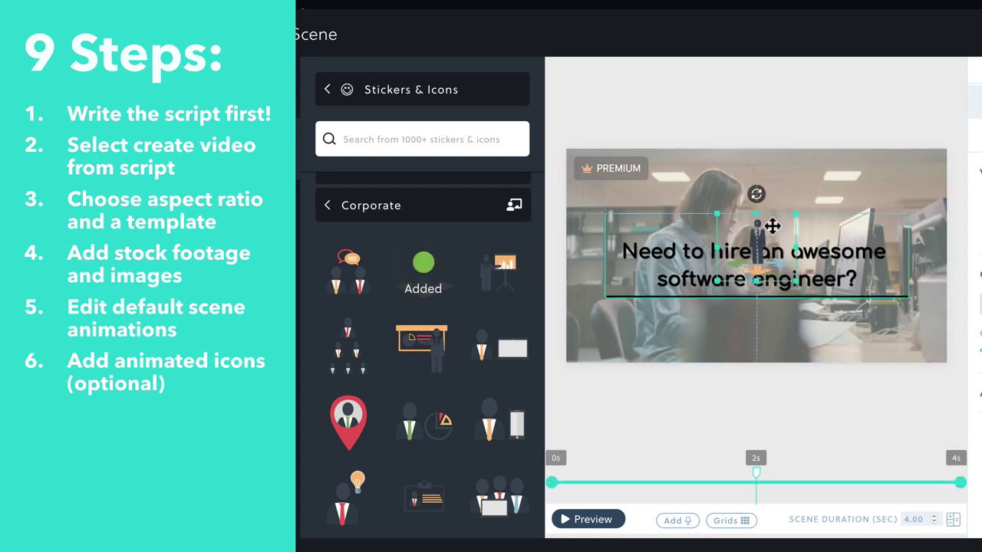
left_click_drag(767, 226, 873, 198)
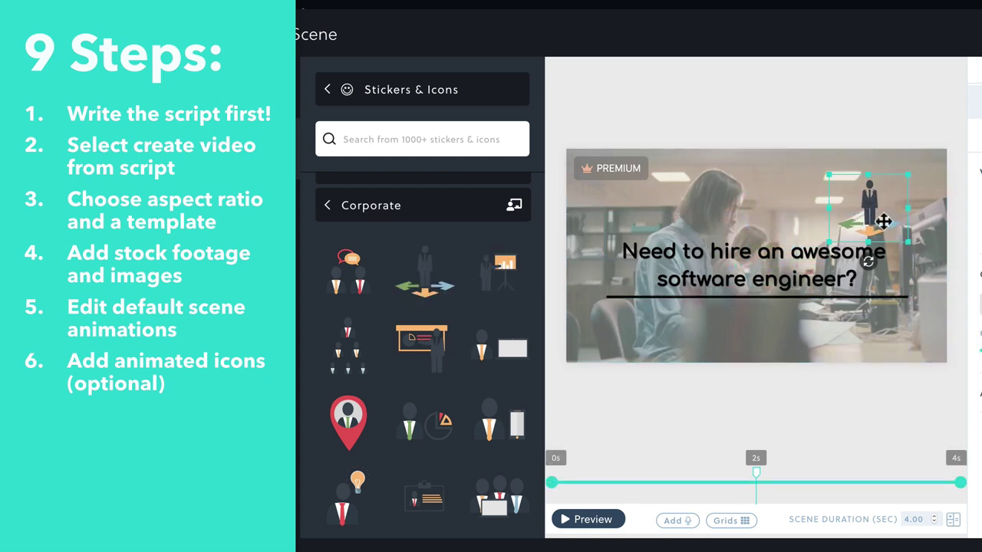
left_click(585, 511)
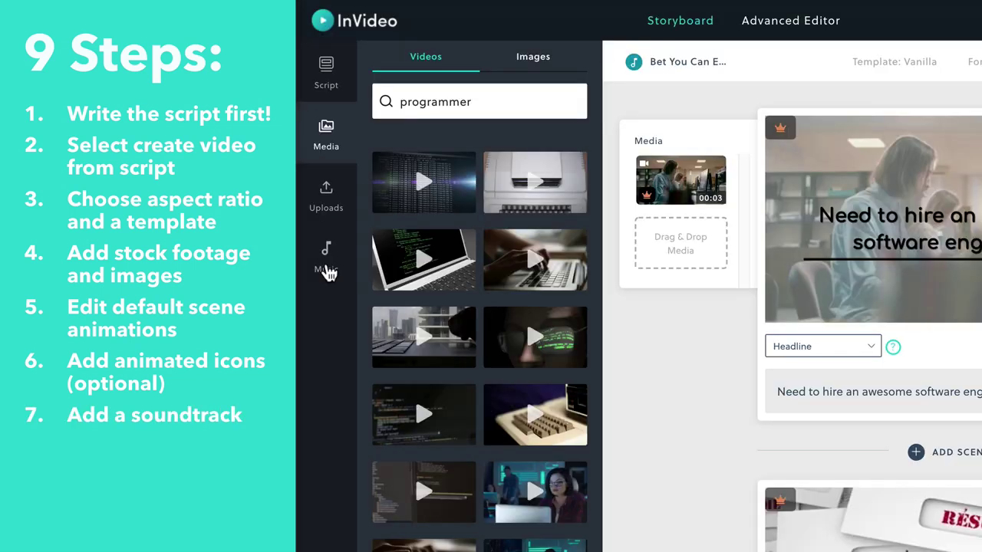
left_click(325, 264)
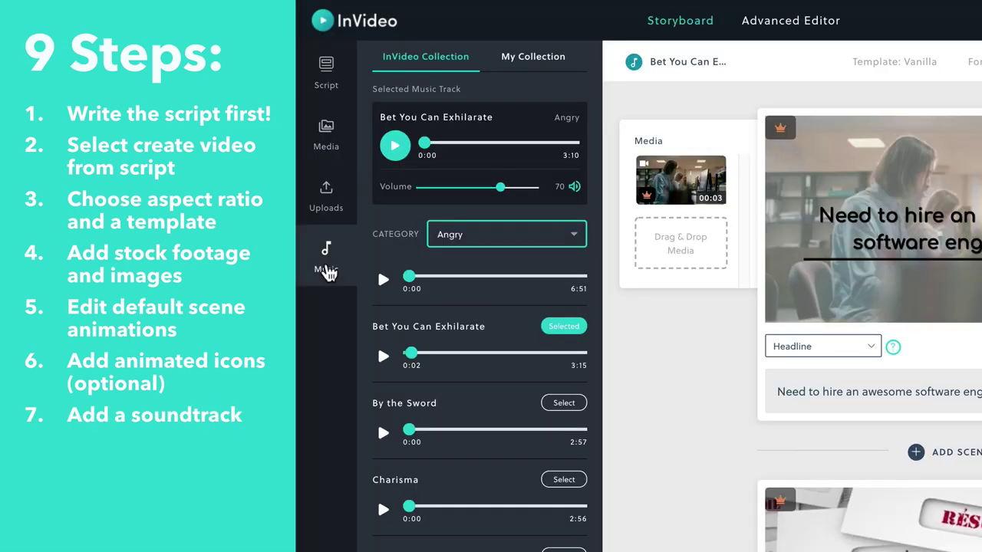
Step: Switch the music category to Bright and audition the Big Blues track
left_click(515, 241)
left_click(483, 287)
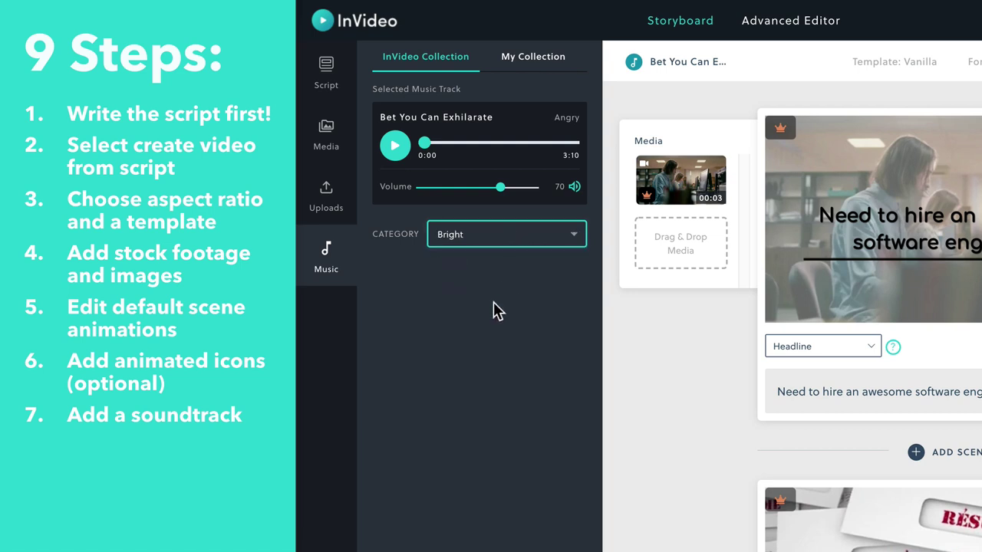
left_click(380, 379)
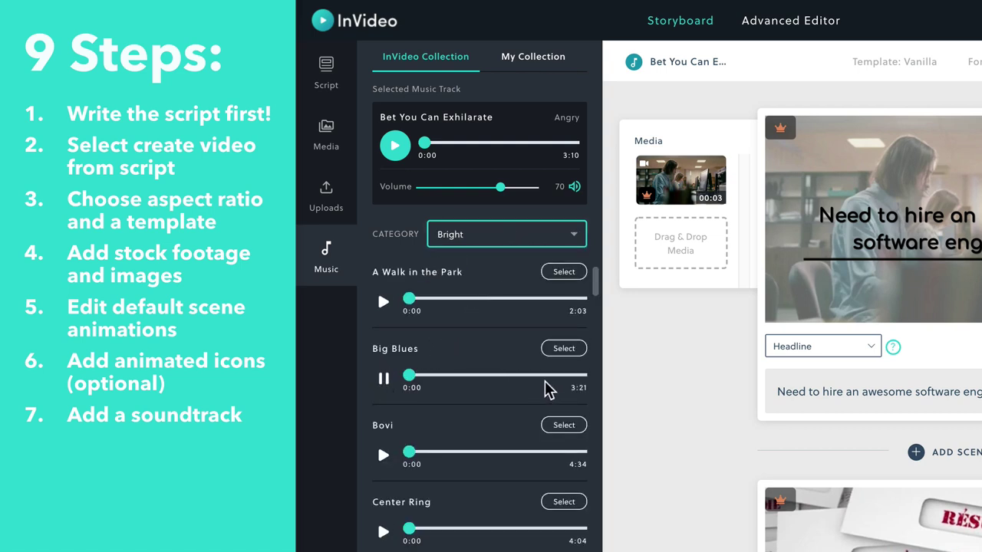
left_click(538, 375)
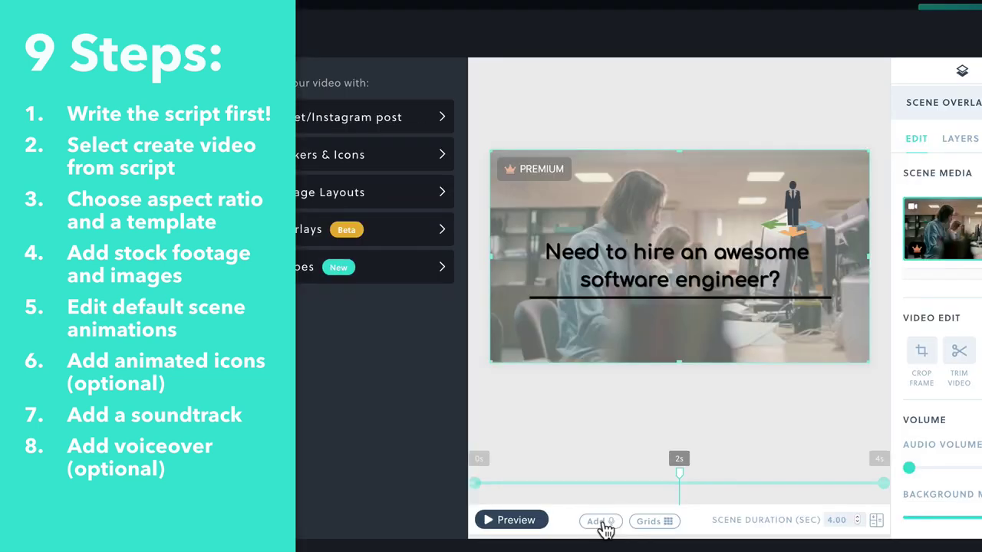
Step: Generate an automated Salli US English voice-over for the scene, muting other audio, and play it
left_click(602, 522)
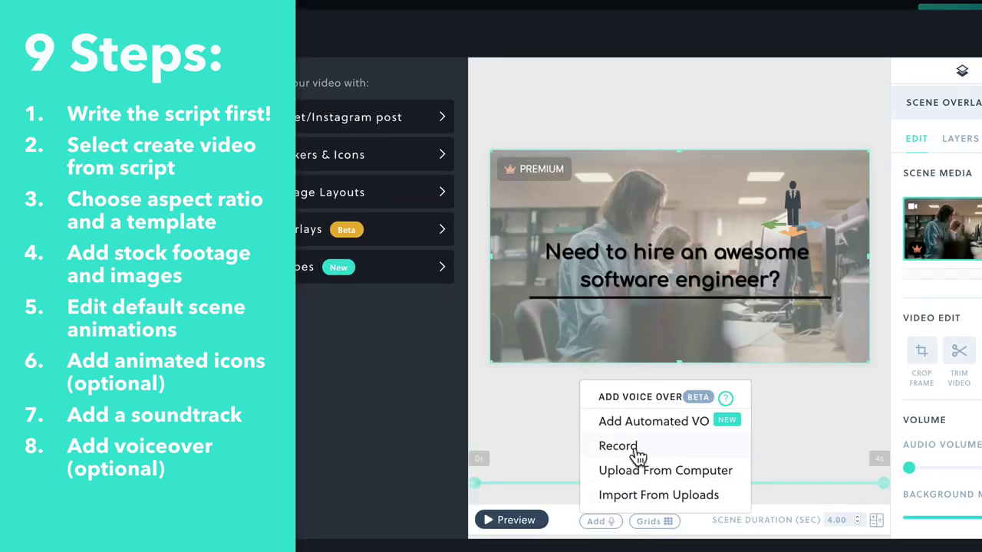
left_click(655, 428)
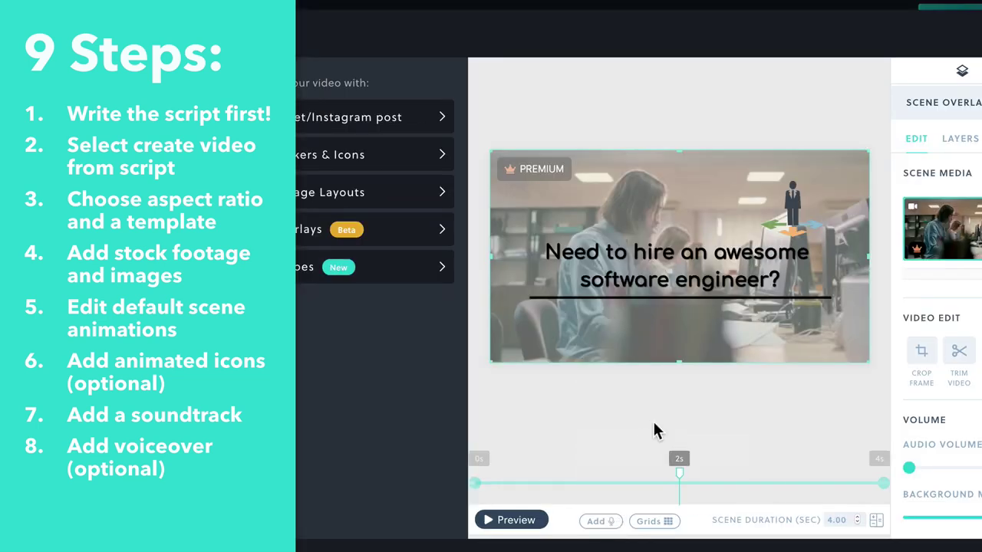
left_click(719, 355)
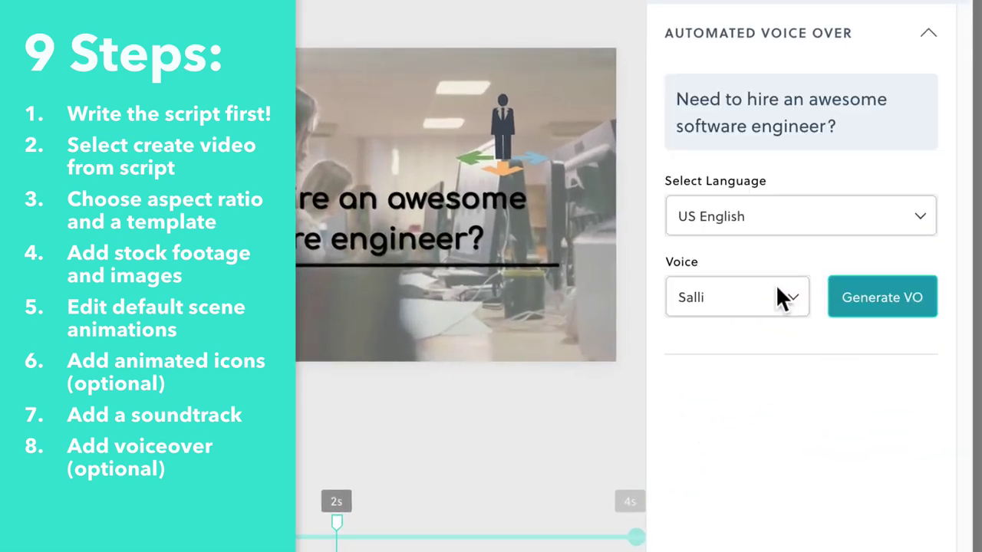
left_click(867, 297)
left_click(690, 370)
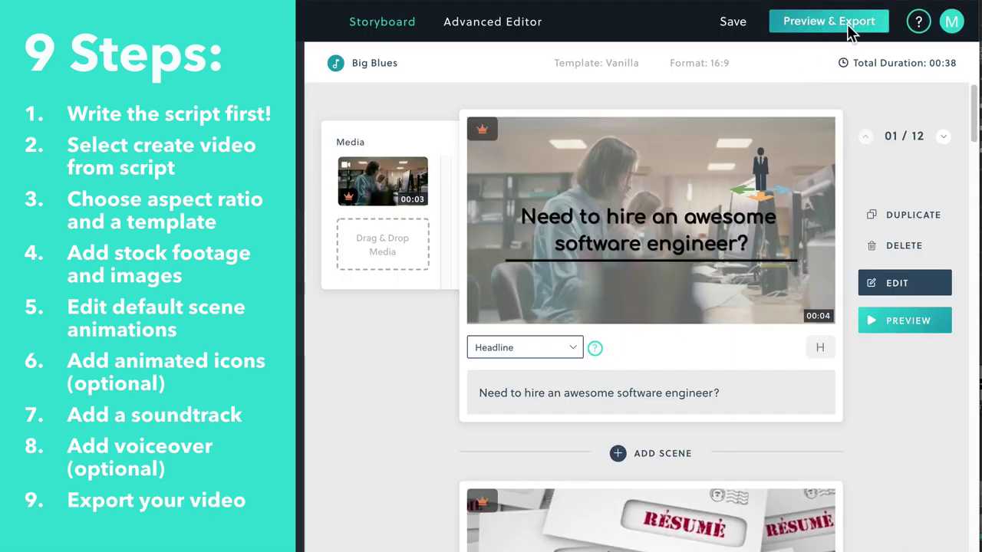
Step: Preview and export the 38-second video, download it, and select the script text
left_click(844, 23)
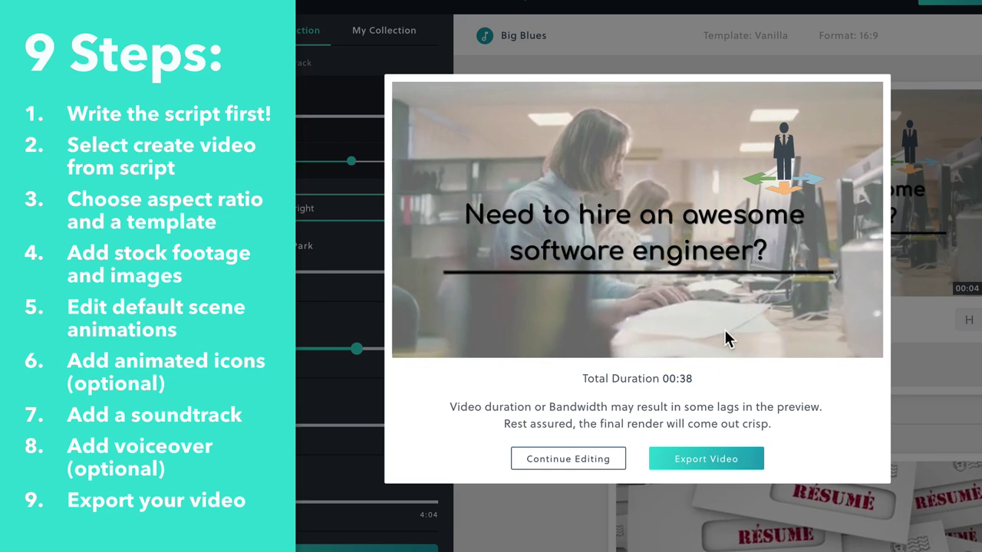
left_click(706, 460)
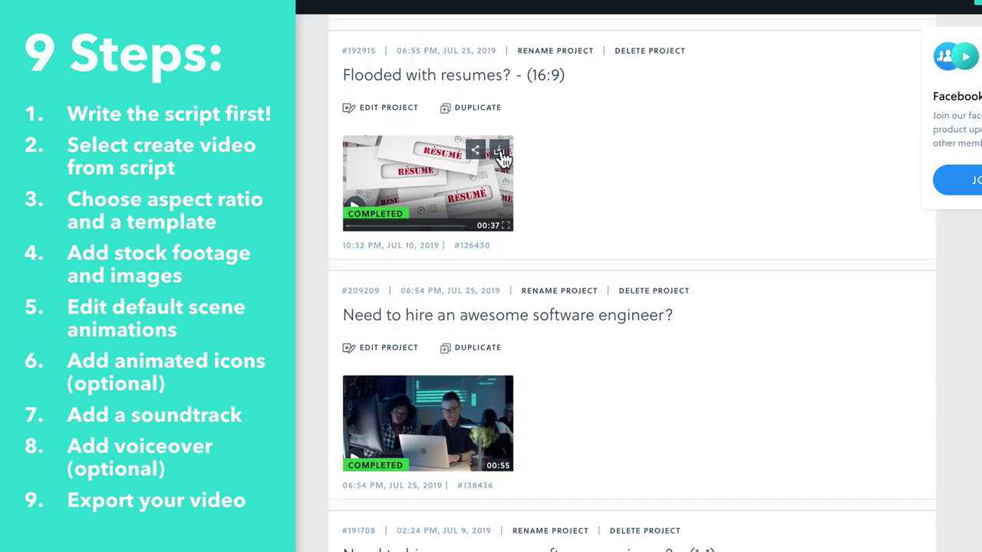
left_click(500, 154)
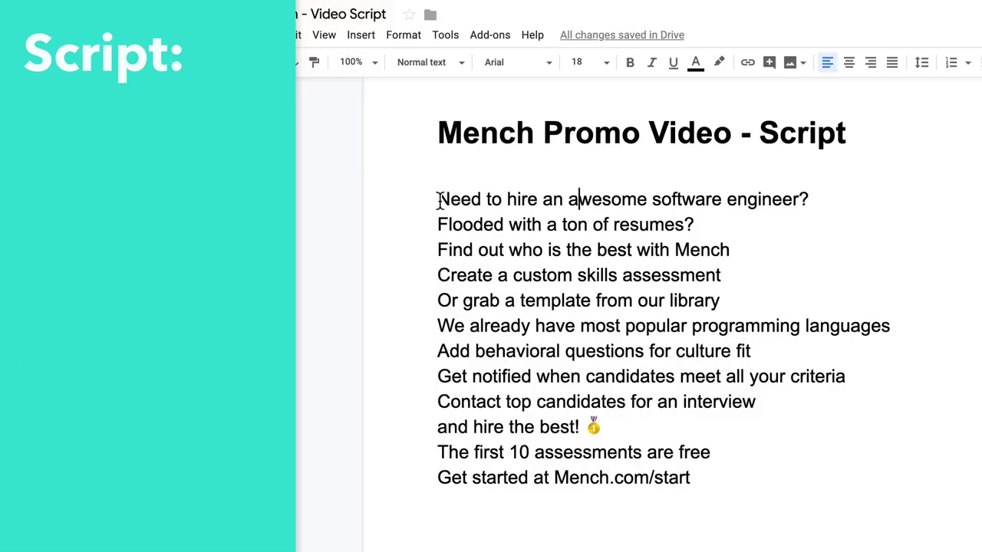
left_click_drag(439, 200, 695, 480)
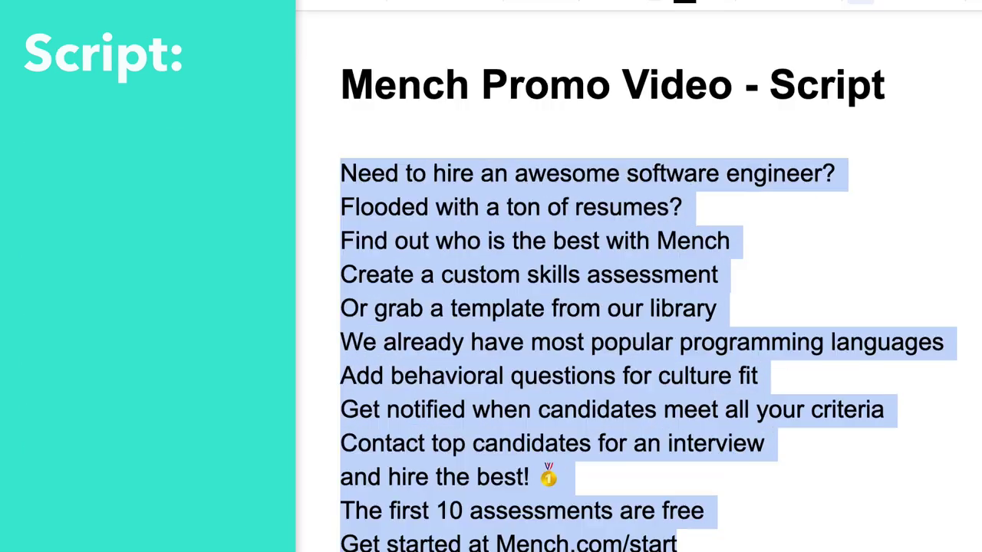
left_click(445, 34)
left_click(380, 30)
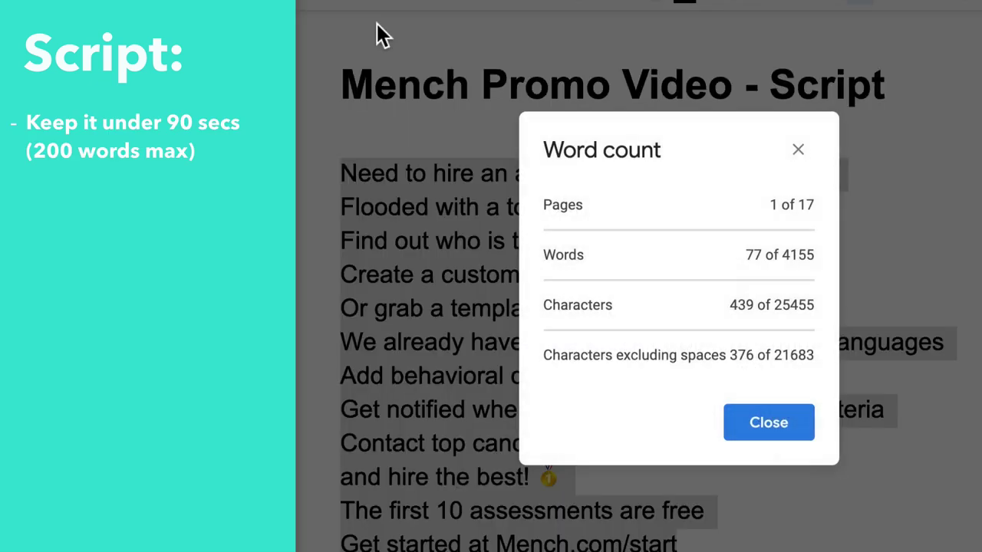
left_click_drag(748, 255, 765, 255)
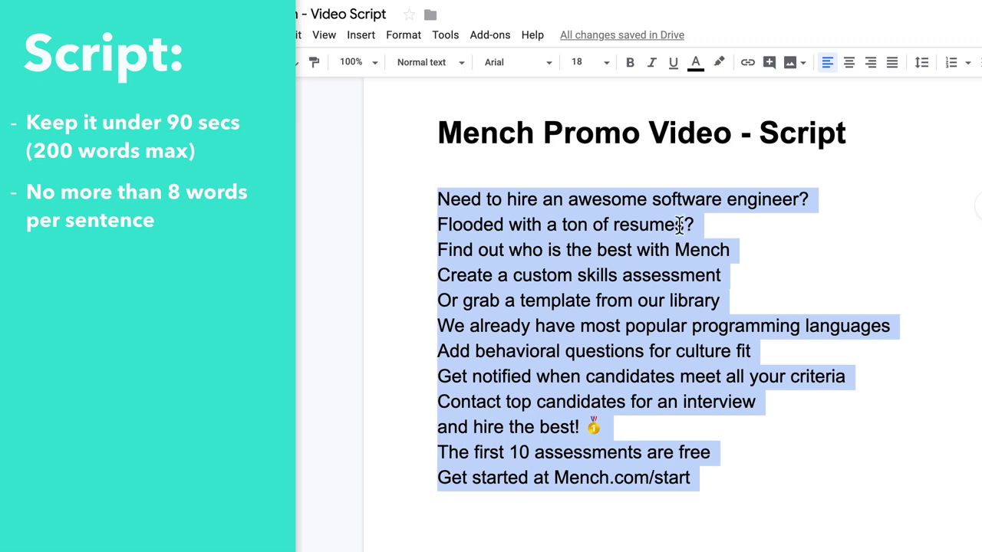
left_click(678, 224)
left_click_drag(433, 199, 819, 201)
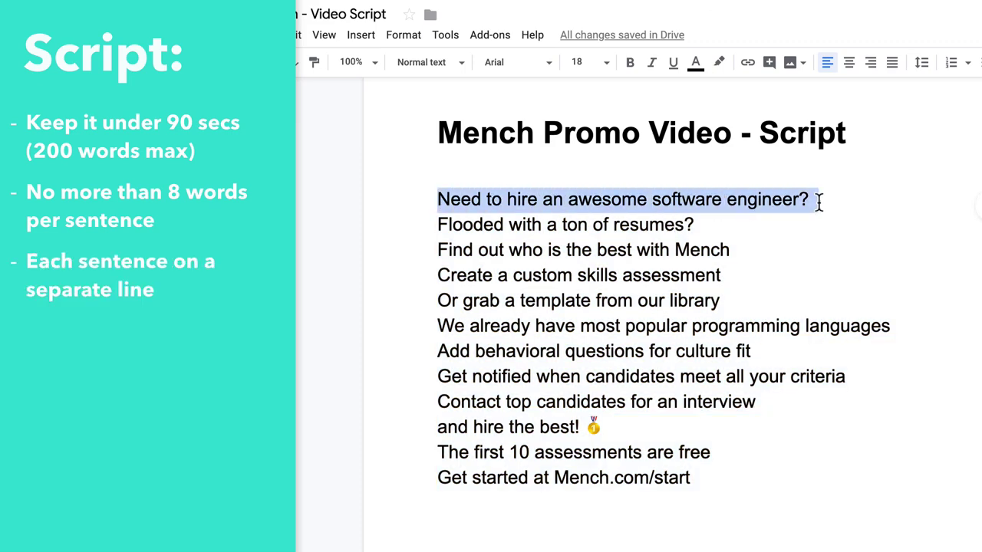
left_click(754, 223)
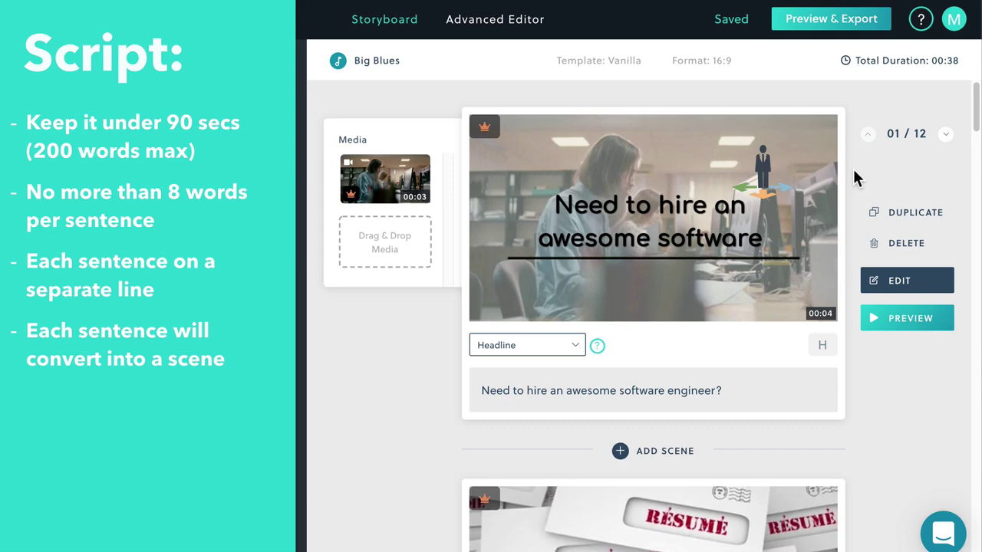
scroll(853, 169, "down", 15)
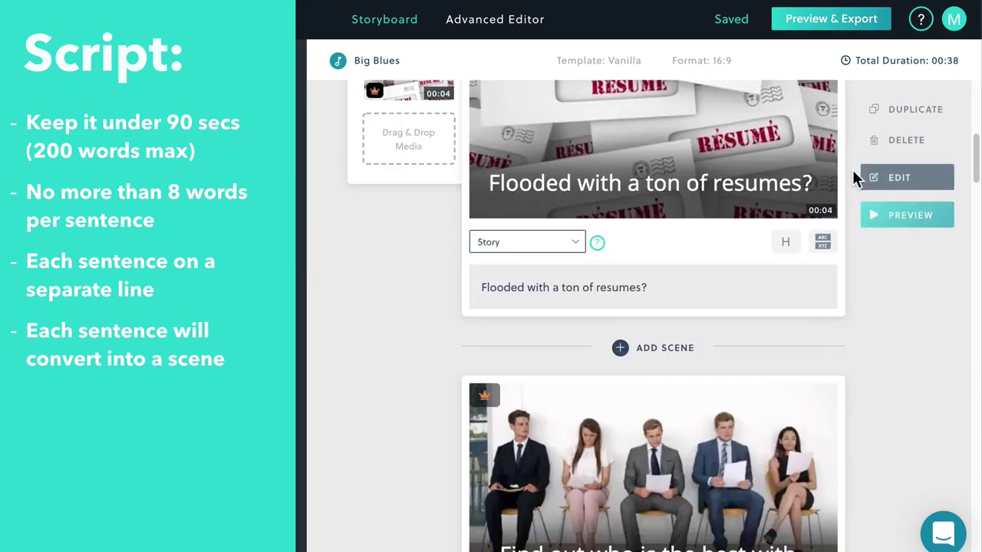
scroll(855, 180, "down", 5)
scroll(850, 181, "down", 3)
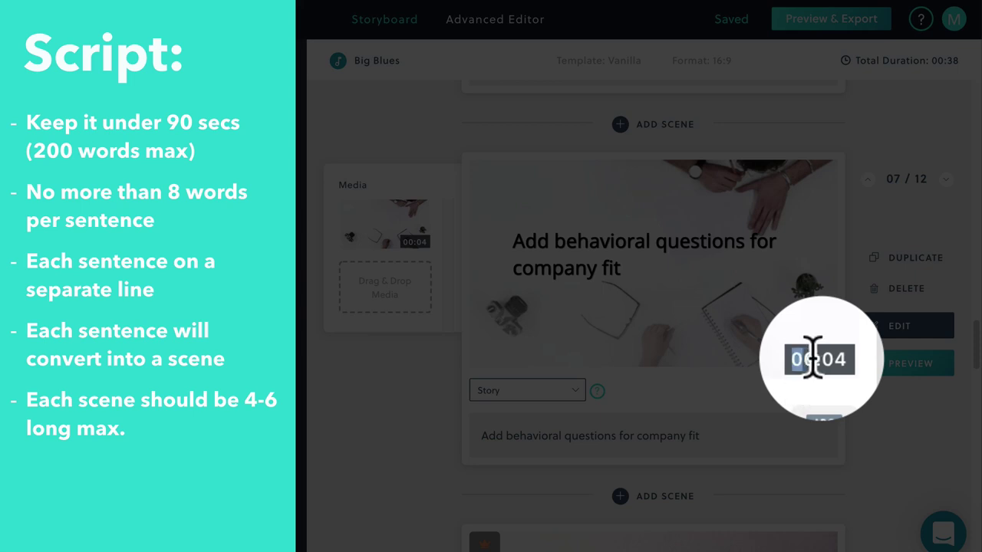
left_click(822, 359)
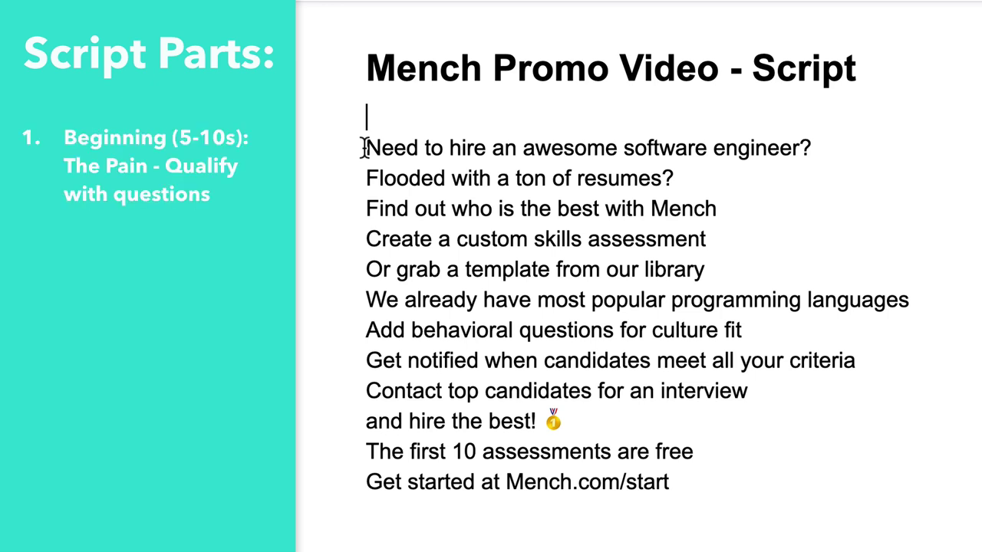
left_click_drag(362, 147, 674, 179)
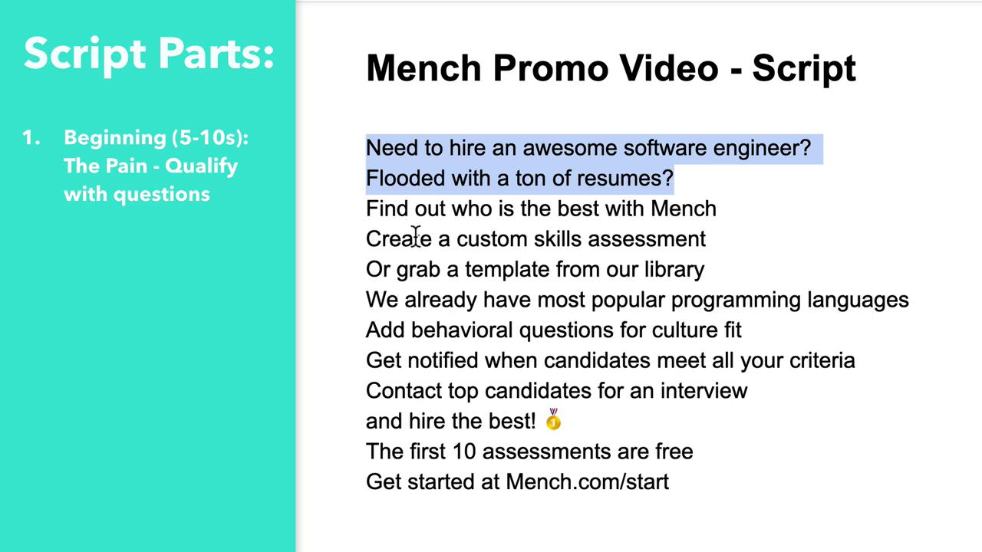
left_click_drag(366, 206, 614, 410)
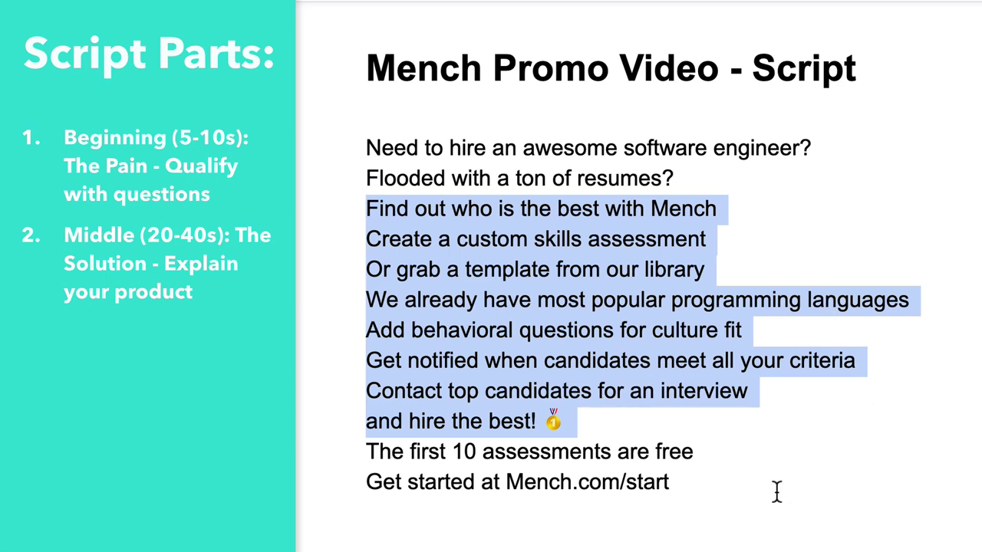
left_click_drag(366, 452, 681, 485)
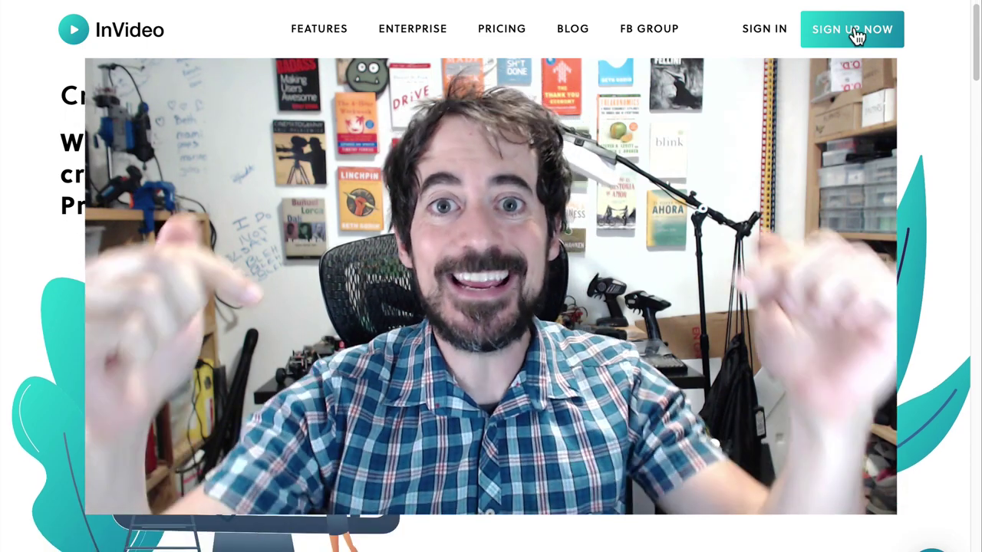
Step: Apply promo code INVIDEO50 for a $10/month Starter plan, then play the promo on Mench's page
left_click_drag(59, 217, 162, 304)
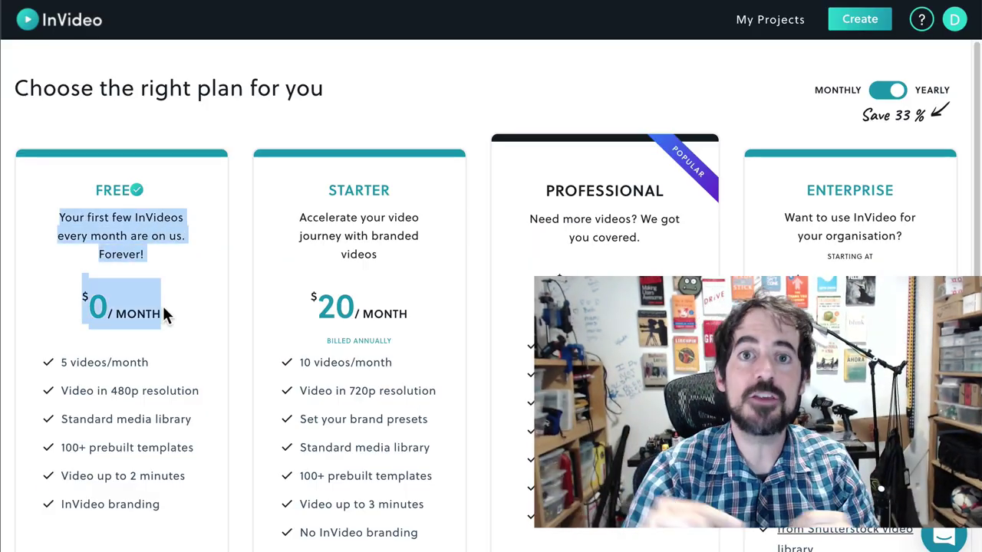
left_click(333, 132)
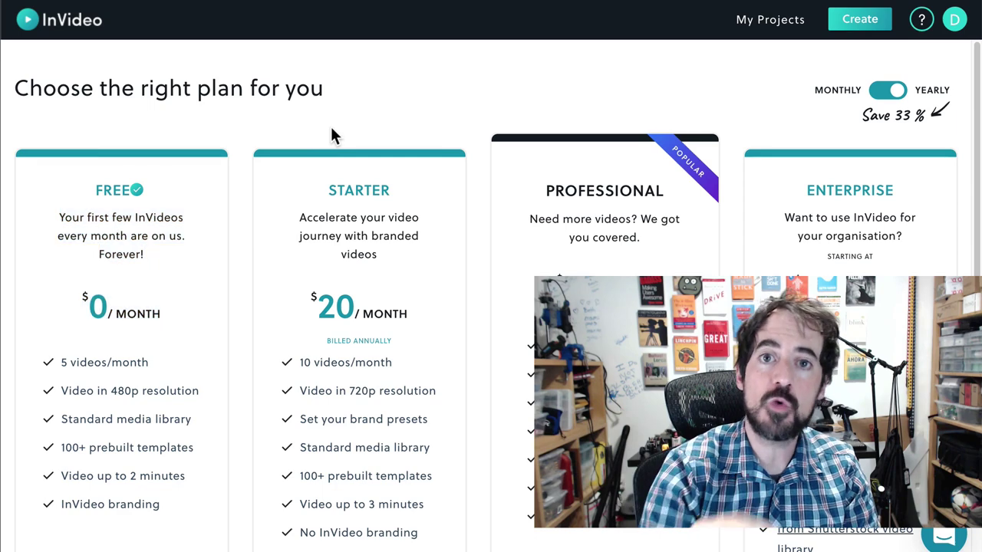
left_click(955, 20)
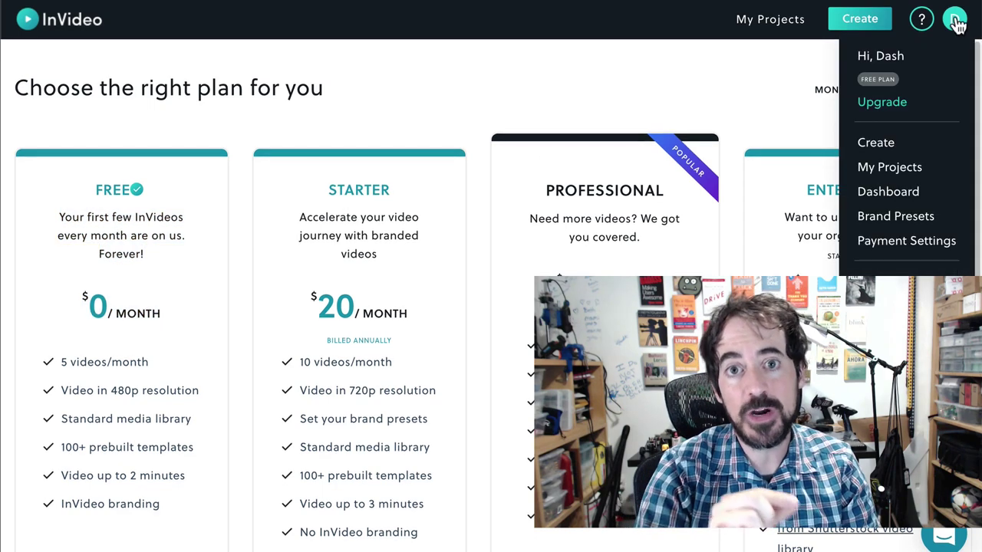
left_click(881, 242)
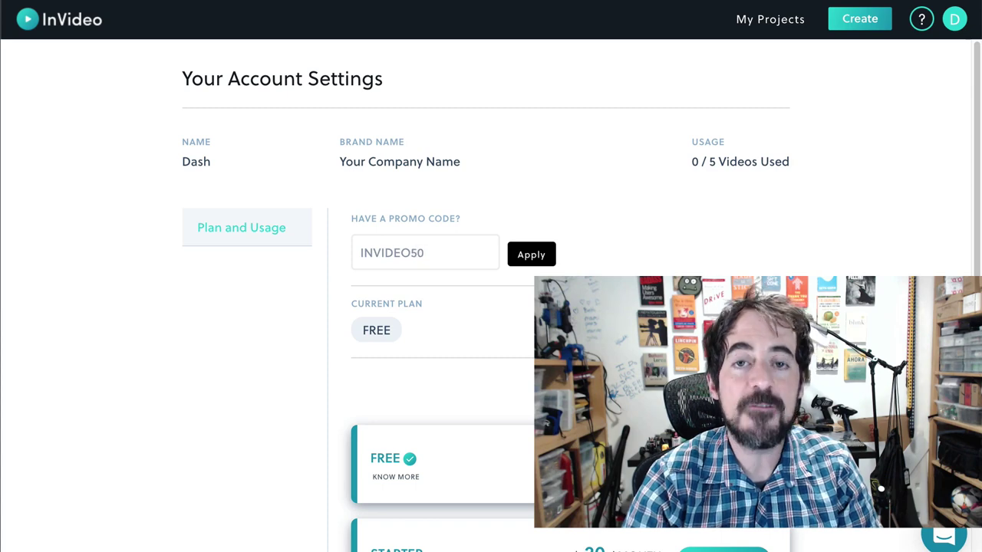
left_click(530, 256)
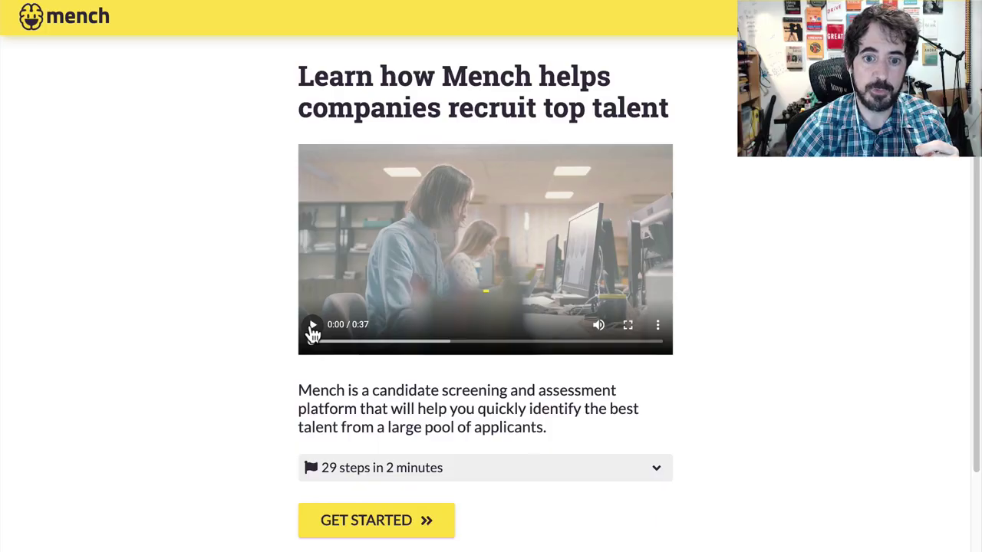
left_click(312, 325)
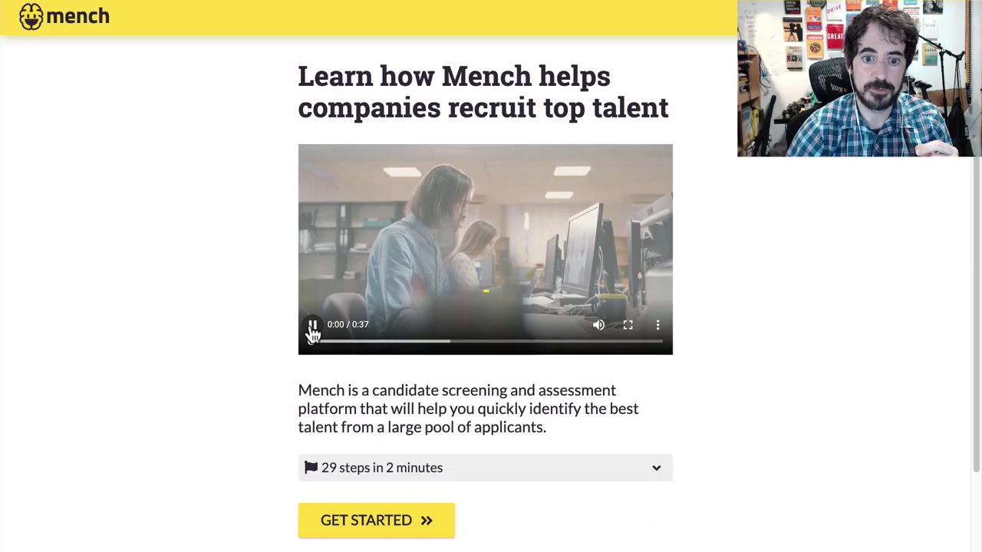